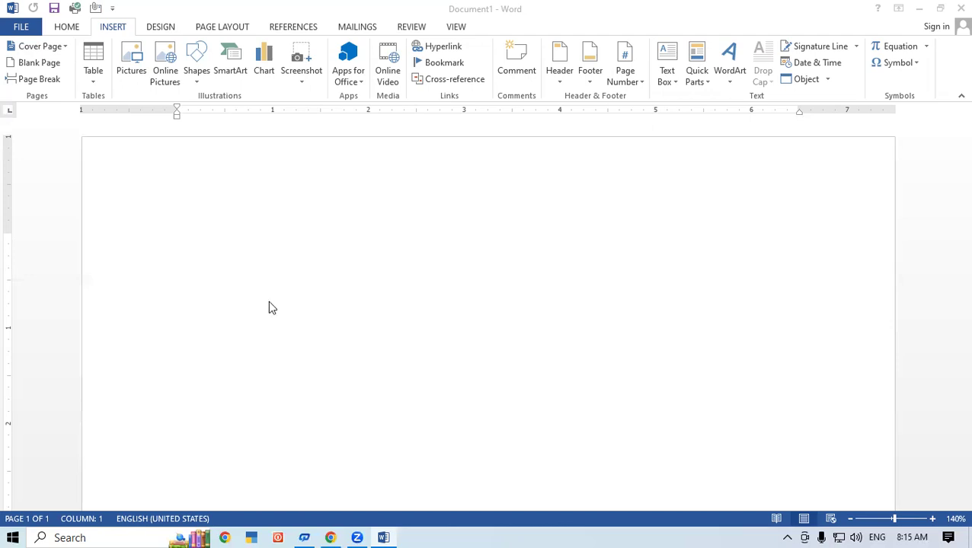
- Place the cursor in the blank document and open the WordArt style gallery
left_click(175, 253)
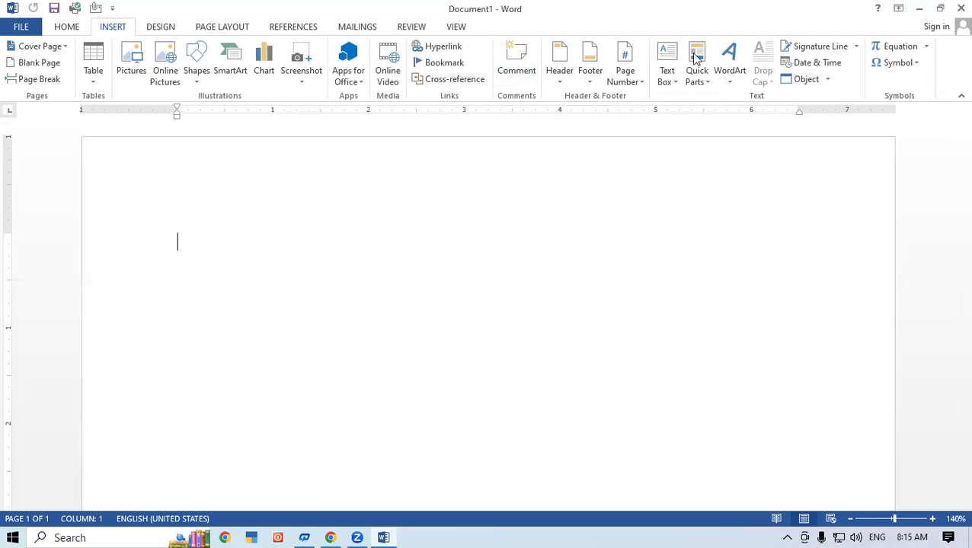
left_click(734, 79)
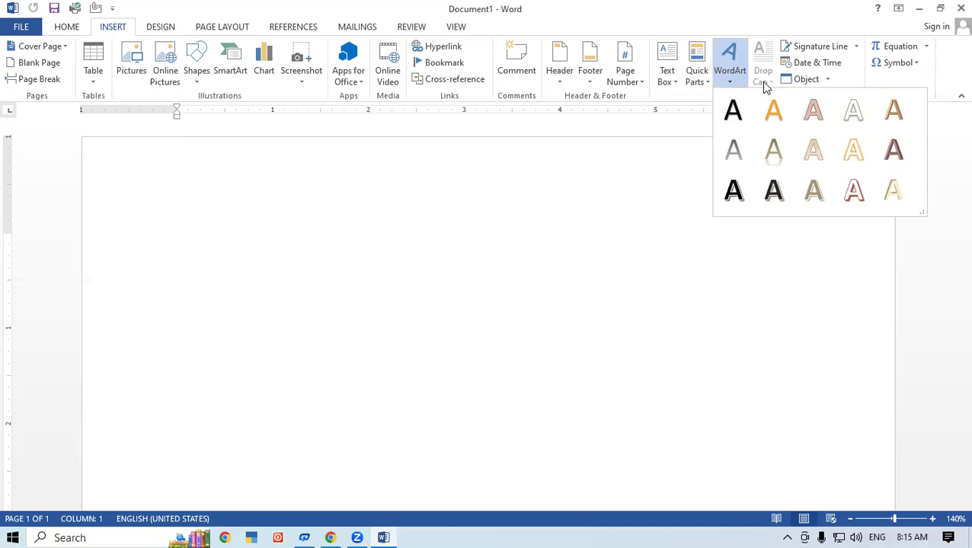
- Insert orange-outline WordArt reading 'Gayatri Institute of Technology' and select its text
left_click(855, 152)
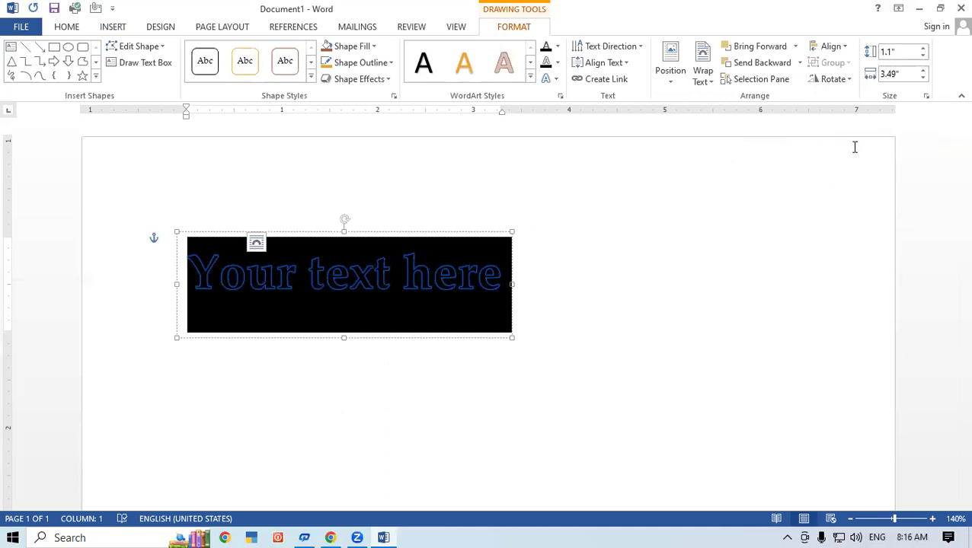
type("Gayatri Institute of")
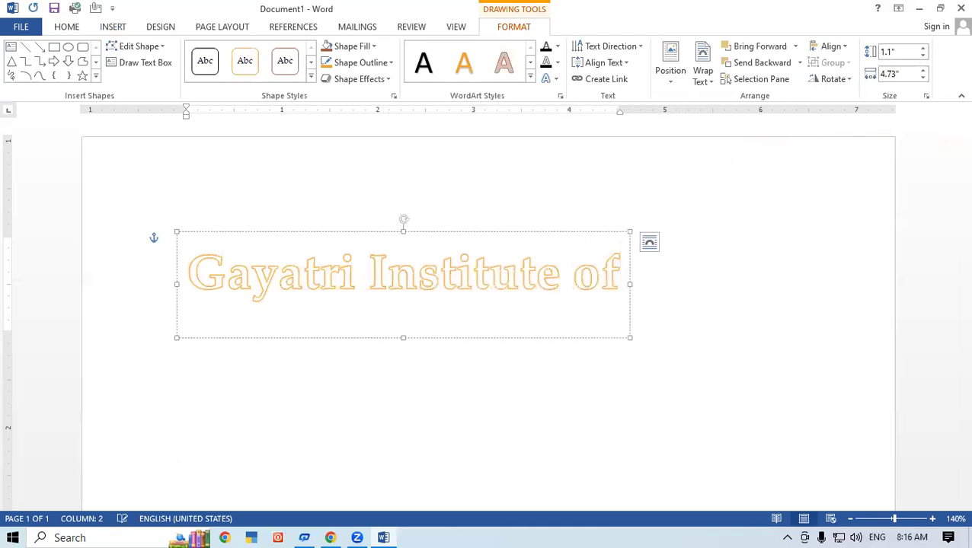
type(" Technolo")
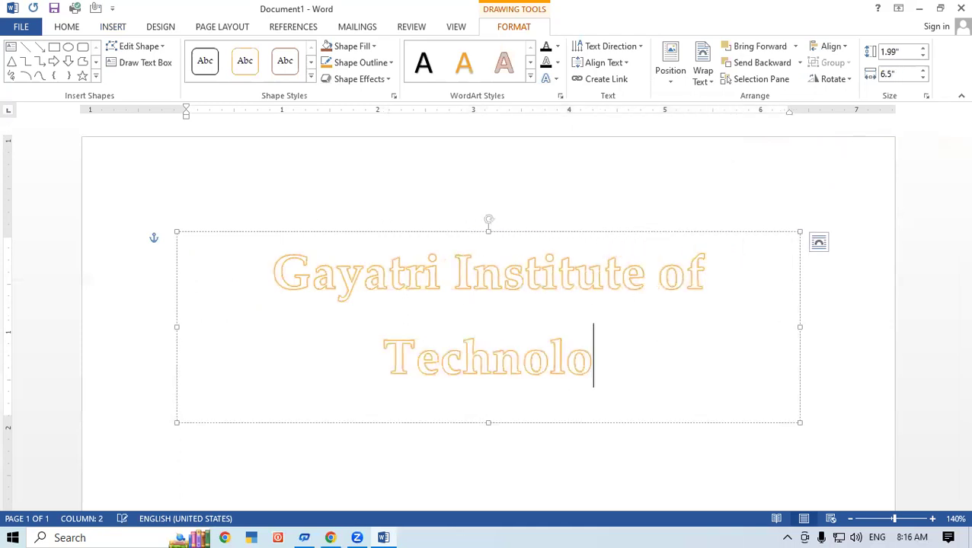
type("gy")
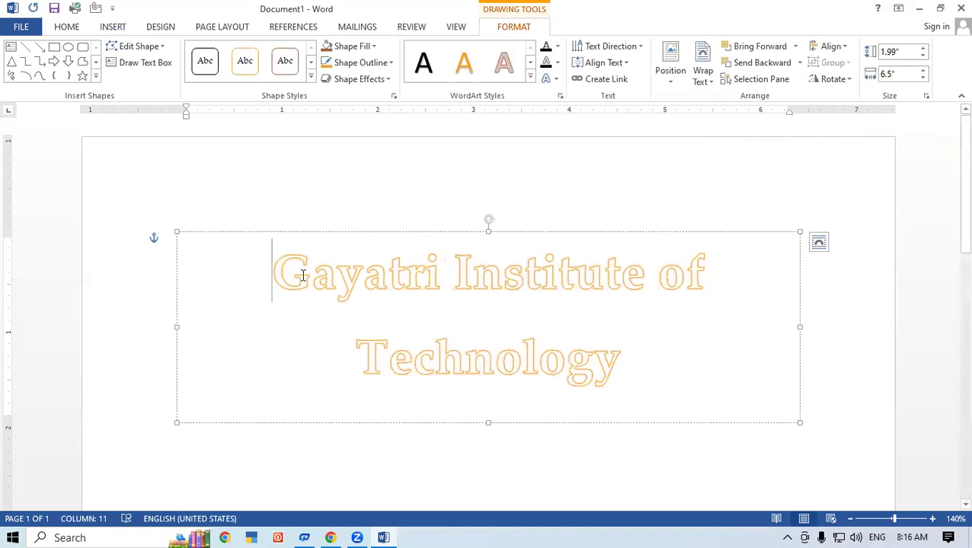
left_click_drag(276, 271, 634, 376)
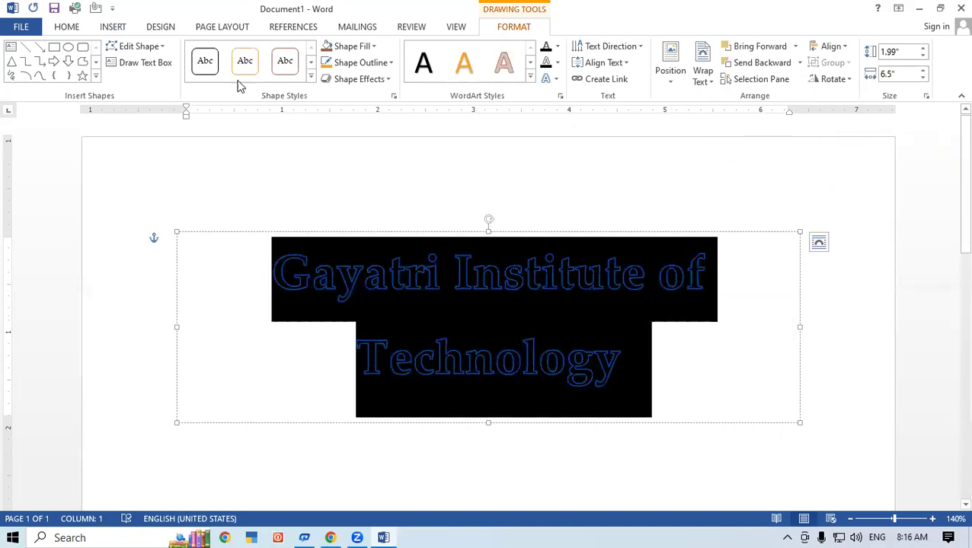
- Resize the WordArt title text to 22 pt so it fits on one line
left_click(74, 28)
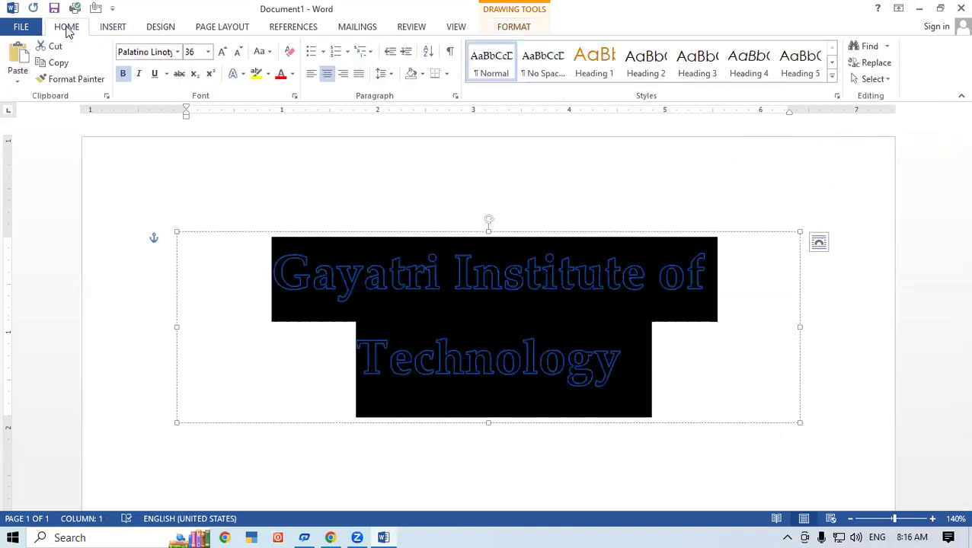
left_click(237, 51)
left_click(238, 51)
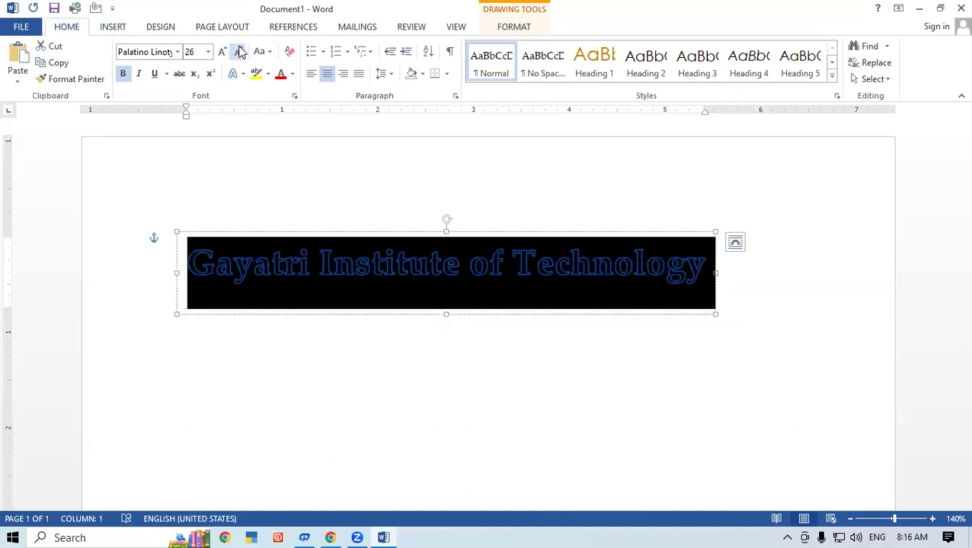
left_click(238, 51)
left_click(239, 51)
left_click(238, 51)
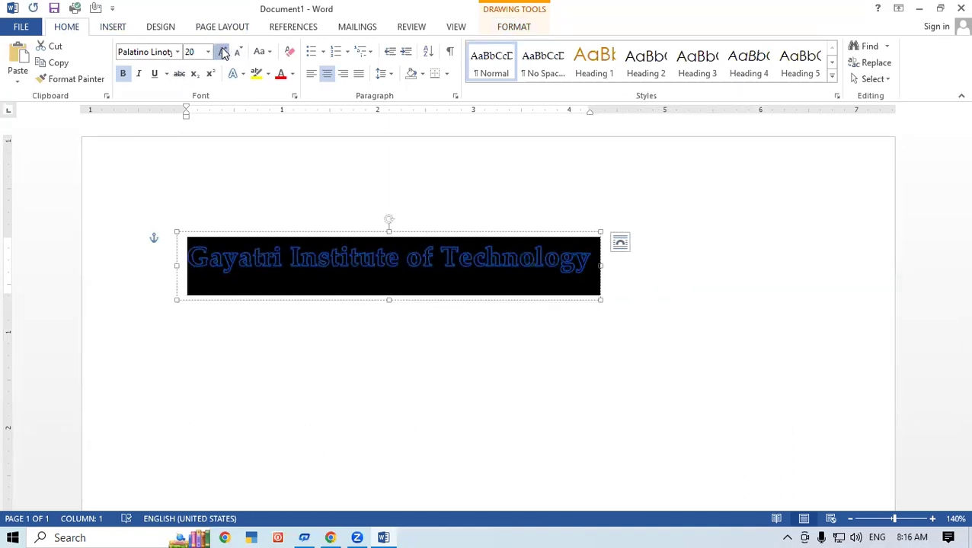
left_click(222, 51)
- Move the WordArt title box up and centre it near the top of the page
left_click(596, 391)
left_click(408, 262)
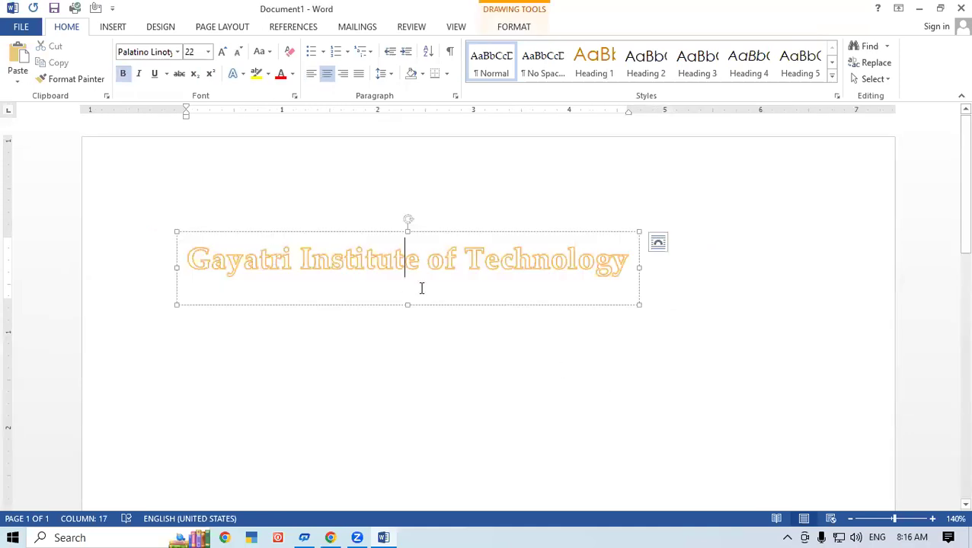
mouse_move(442, 307)
left_mouse_down()
mouse_move(543, 249)
mouse_move(539, 269)
mouse_move(570, 281)
left_mouse_up()
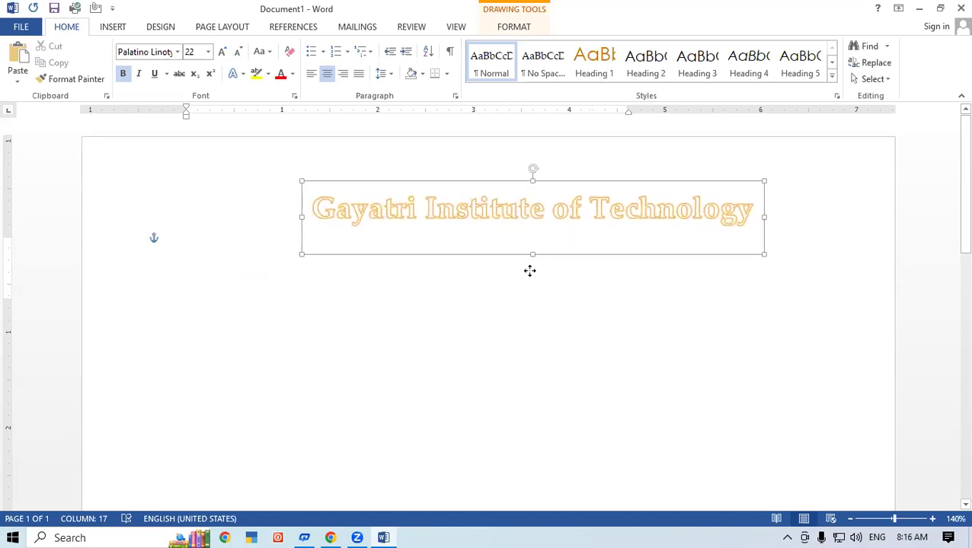
left_click_drag(551, 276, 542, 274)
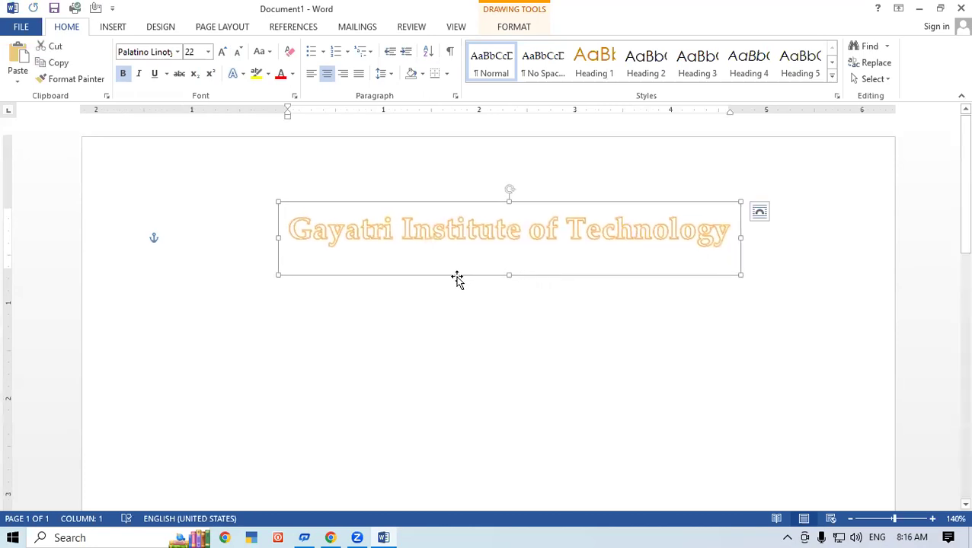
- Browse the rows of the WordArt Styles gallery without changing the title's orange outline style
left_click(514, 28)
left_click(530, 62)
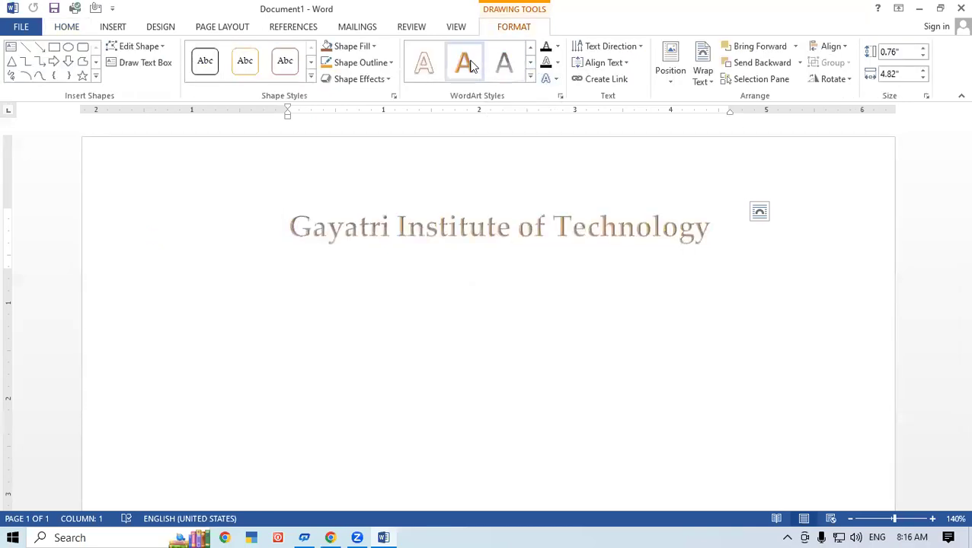
left_click(531, 63)
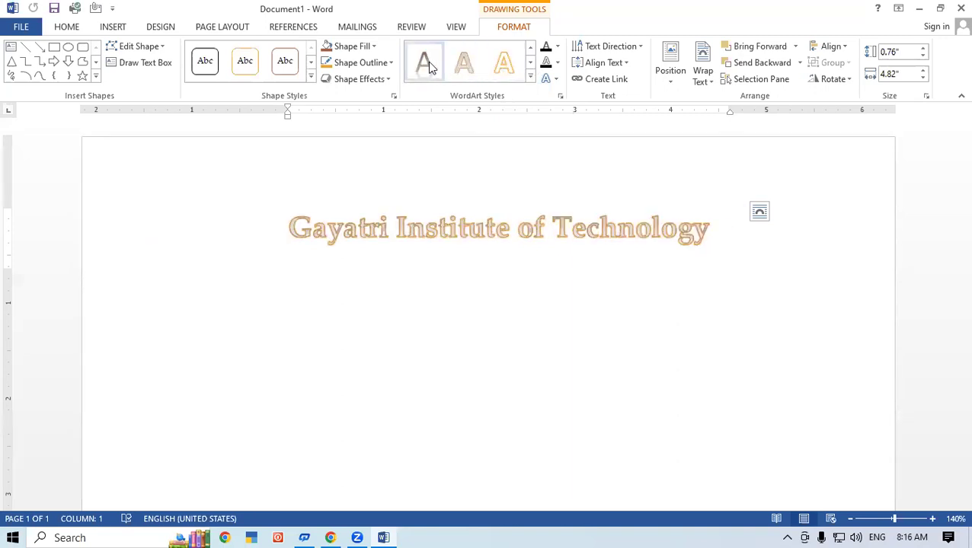
left_click(530, 64)
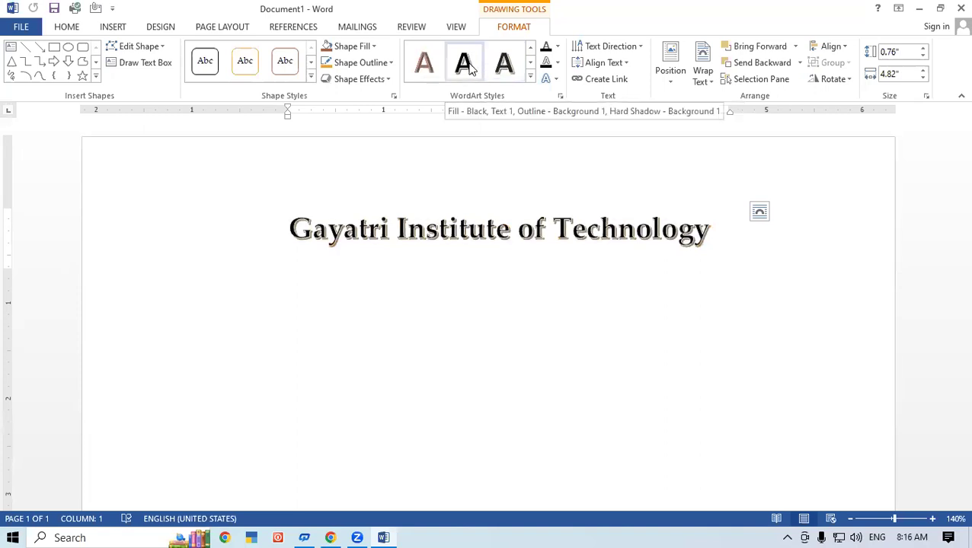
left_click(531, 66)
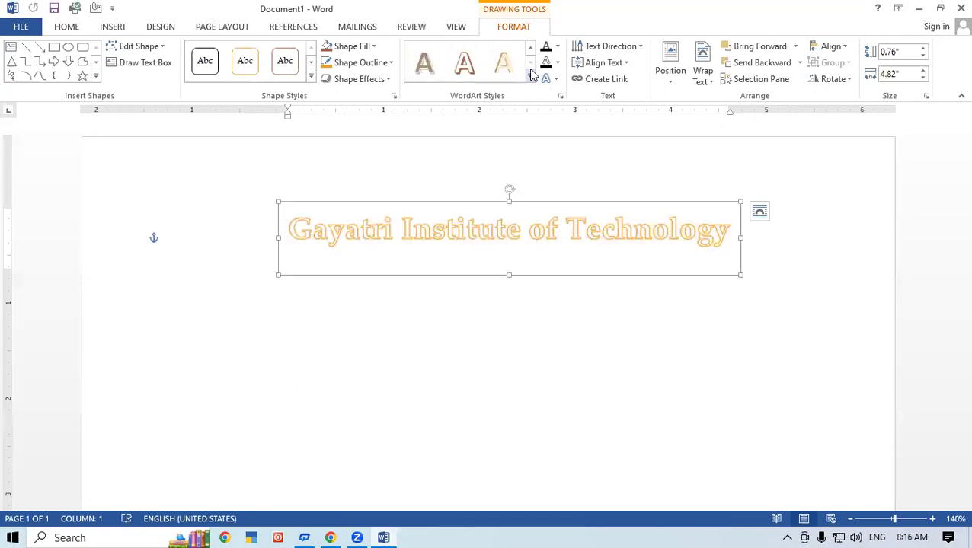
left_click(310, 64)
left_click(310, 64)
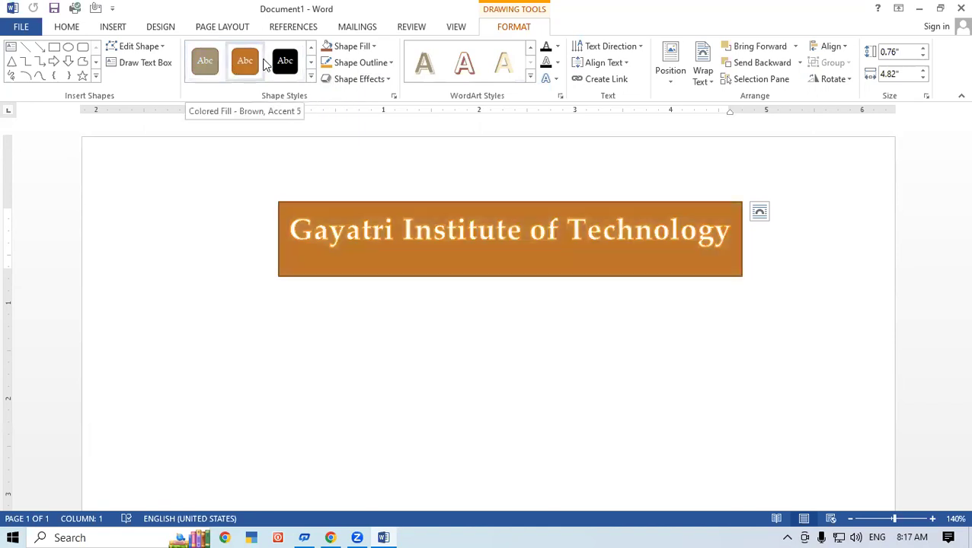
left_click(310, 64)
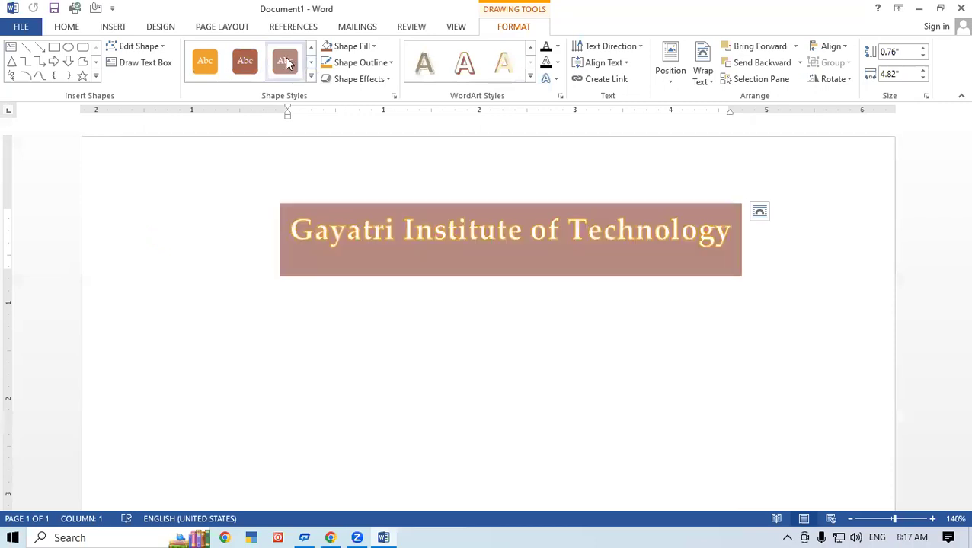
left_click(311, 65)
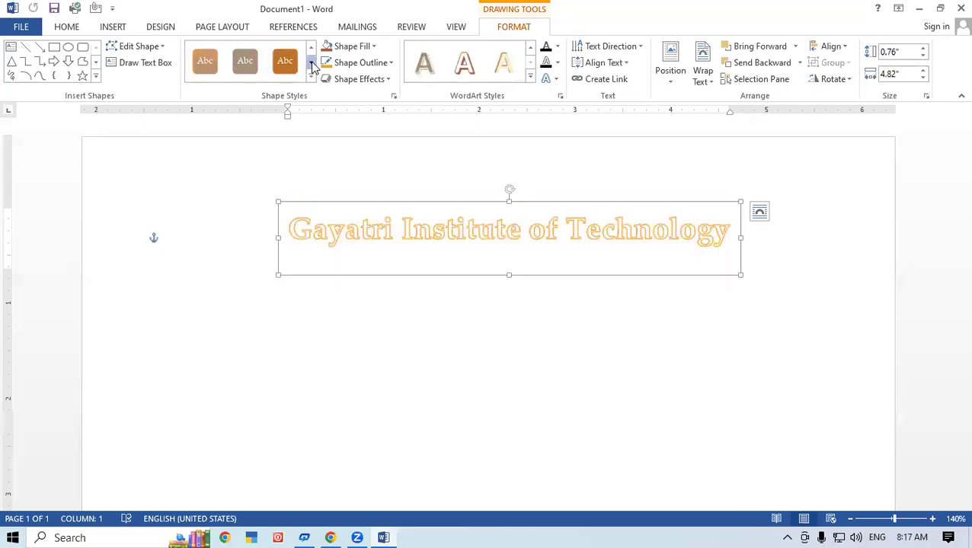
left_click(312, 65)
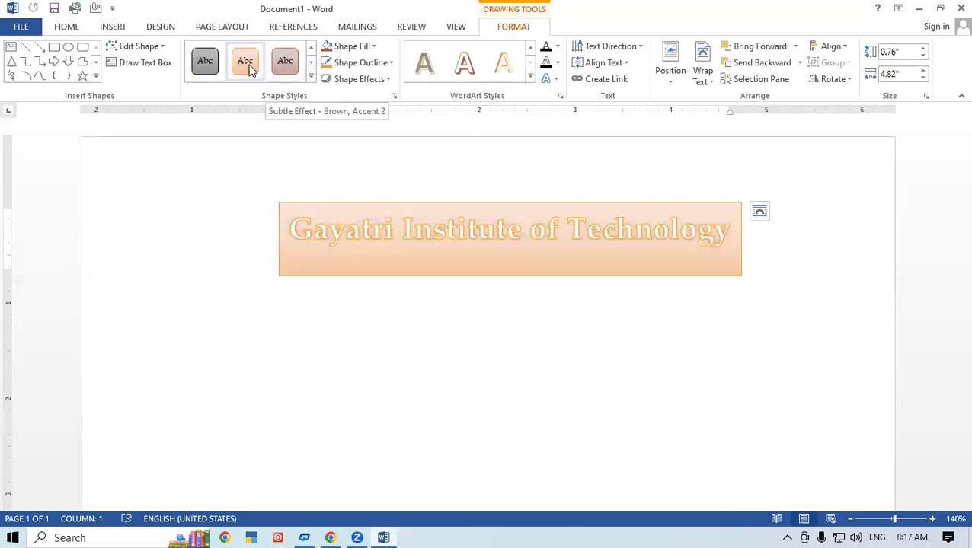
left_click(311, 62)
left_click(311, 63)
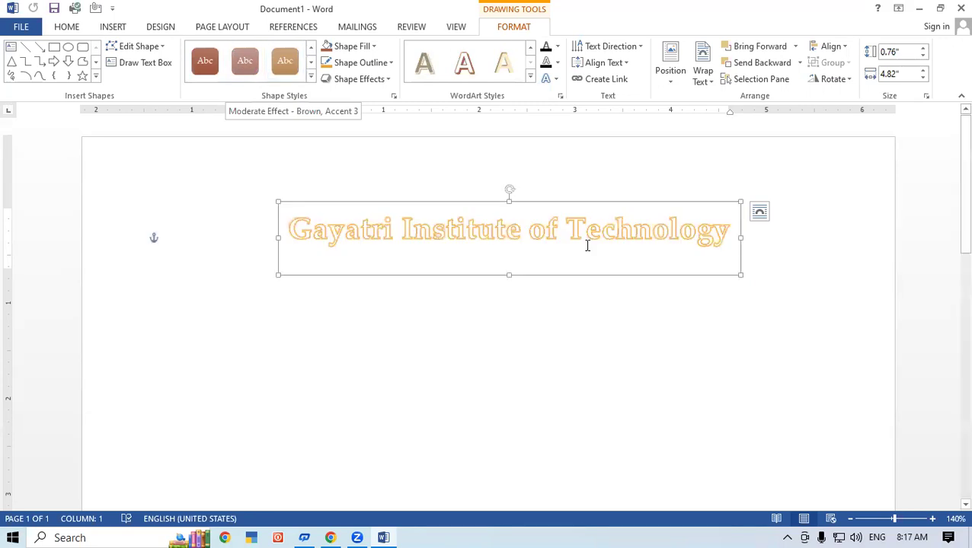
- Apply the black shadowed WordArt style to the title and enlarge it to 24 pt
left_click(530, 76)
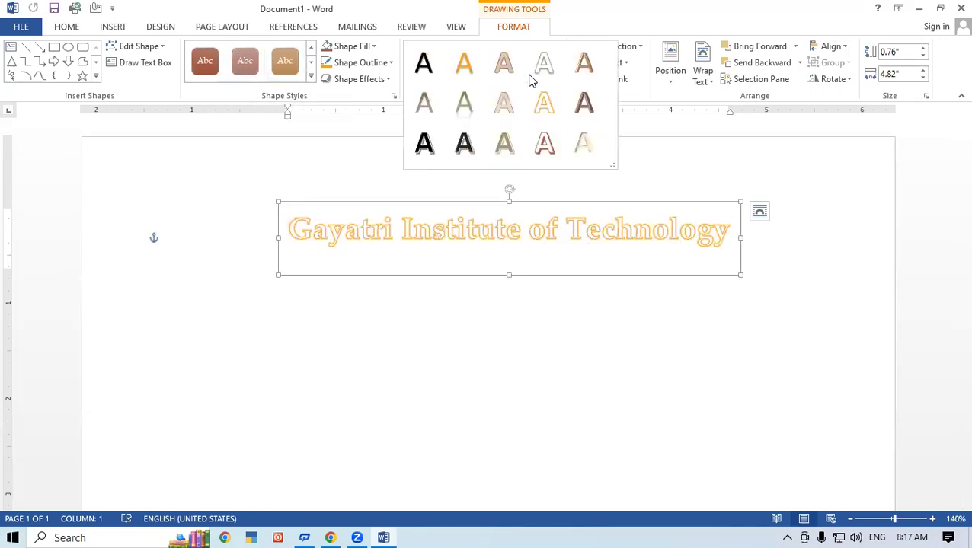
left_click(463, 146)
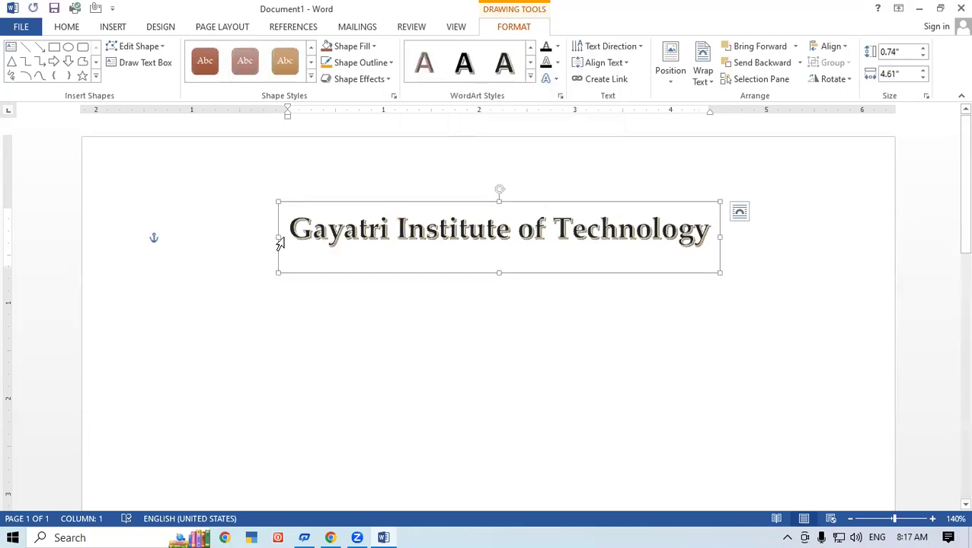
left_click_drag(296, 232, 714, 229)
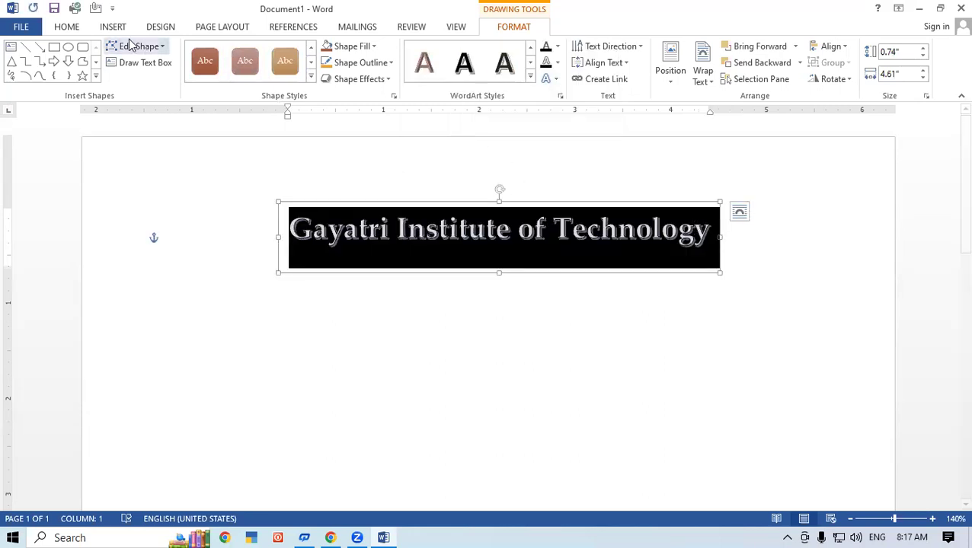
left_click(72, 29)
left_click(221, 51)
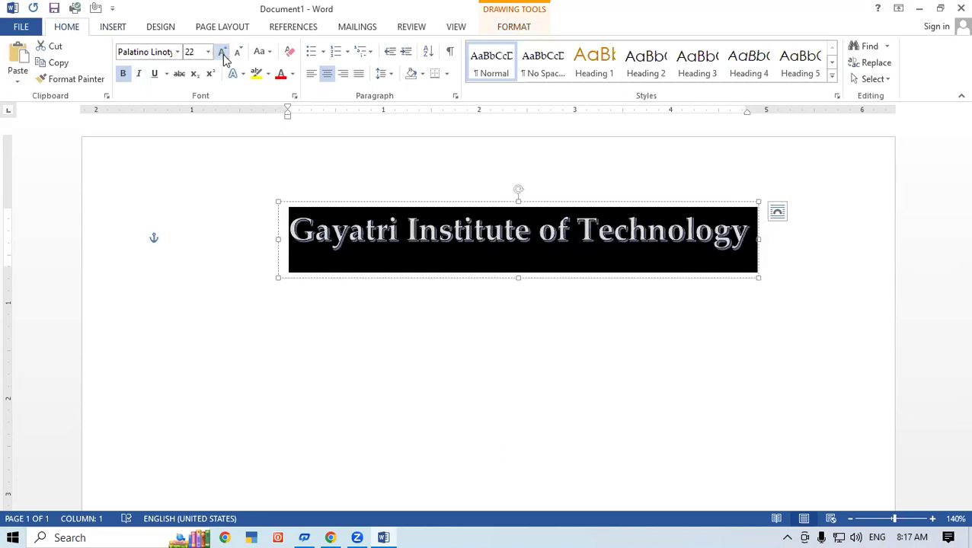
- Select the whole Gayatri Institute of Technology WordArt heading box
left_click(768, 320)
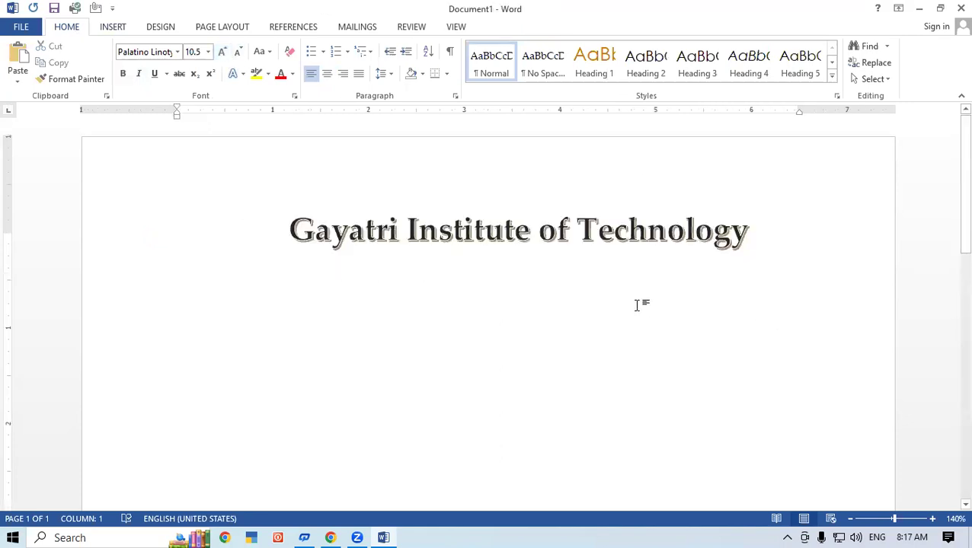
left_click(512, 246)
left_click(573, 279)
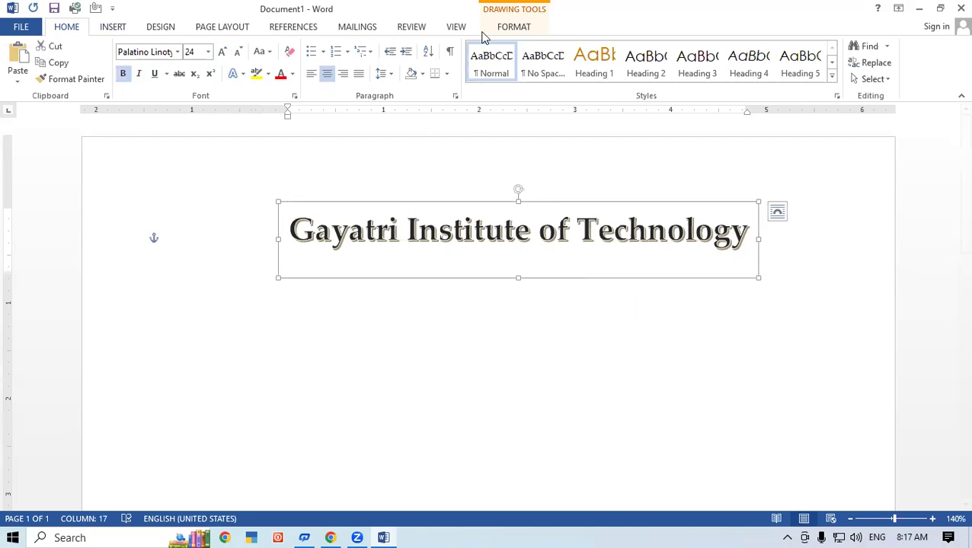
- Apply the Arch Up transform text effect to the Gayatri heading
left_click(512, 29)
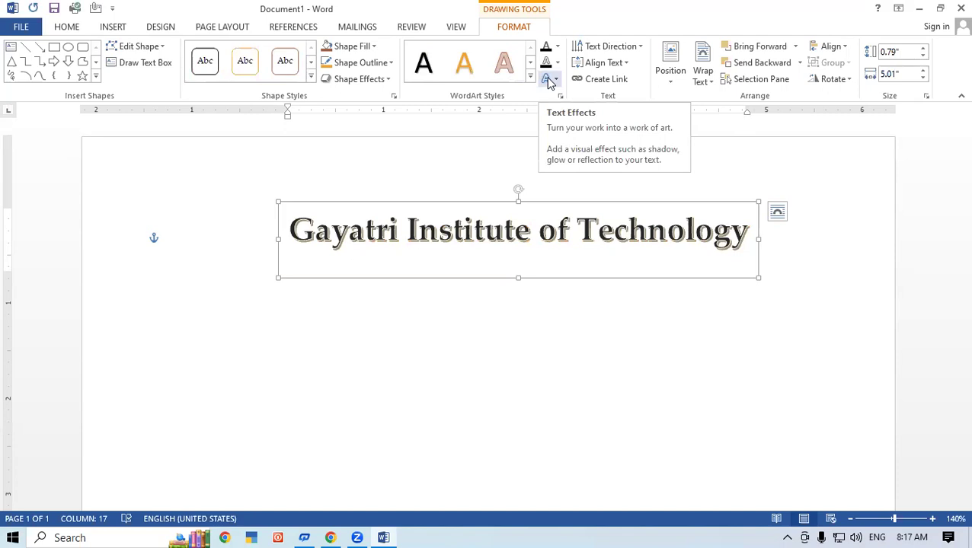
left_click(550, 80)
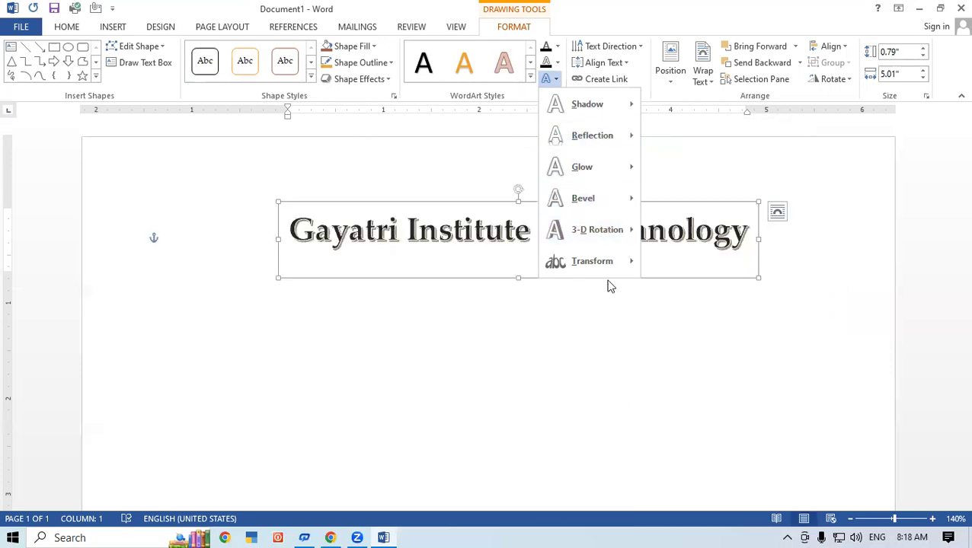
mouse_move(592, 262)
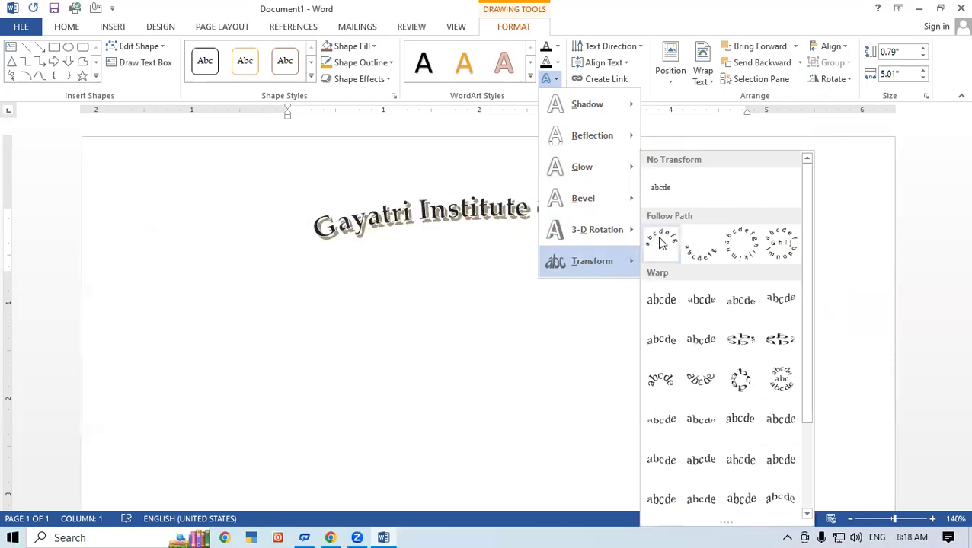
left_click(659, 242)
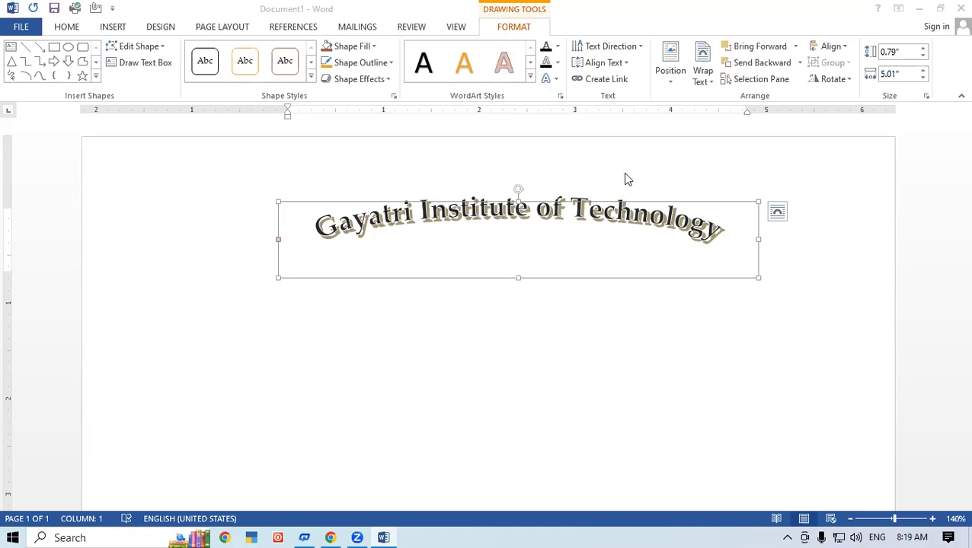
triple_click(735, 256)
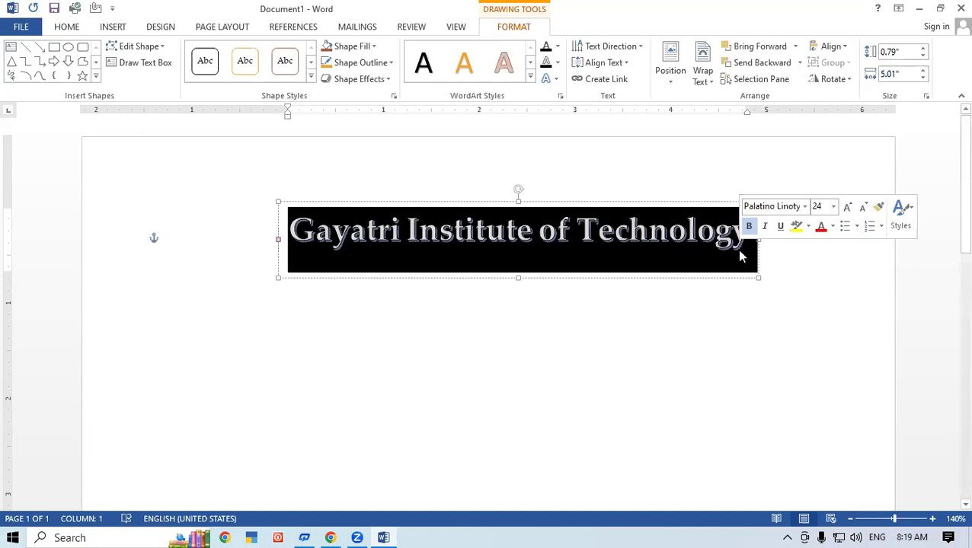
- Stretch the arched heading's box from 0.79" to 1.66" tall, then deselect it
left_click(517, 279)
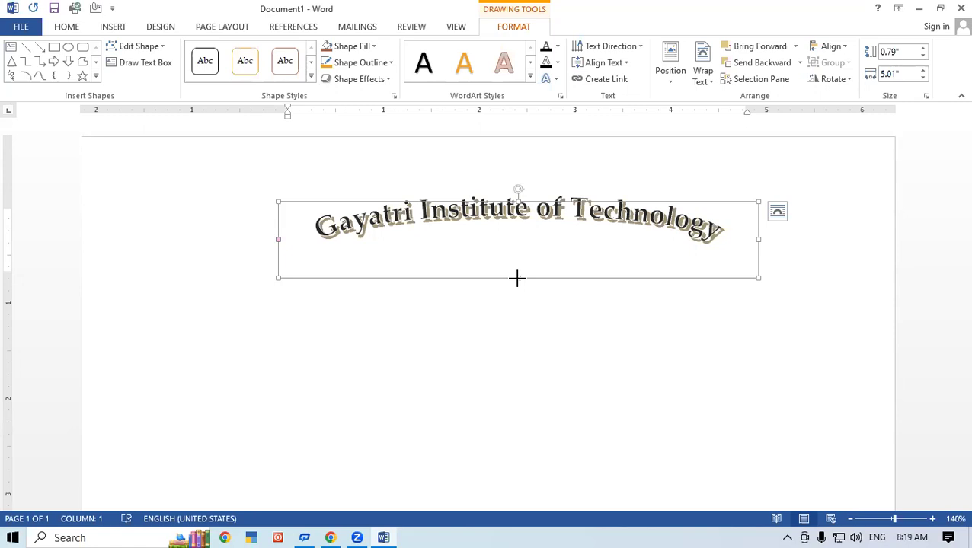
left_click_drag(517, 278, 517, 361)
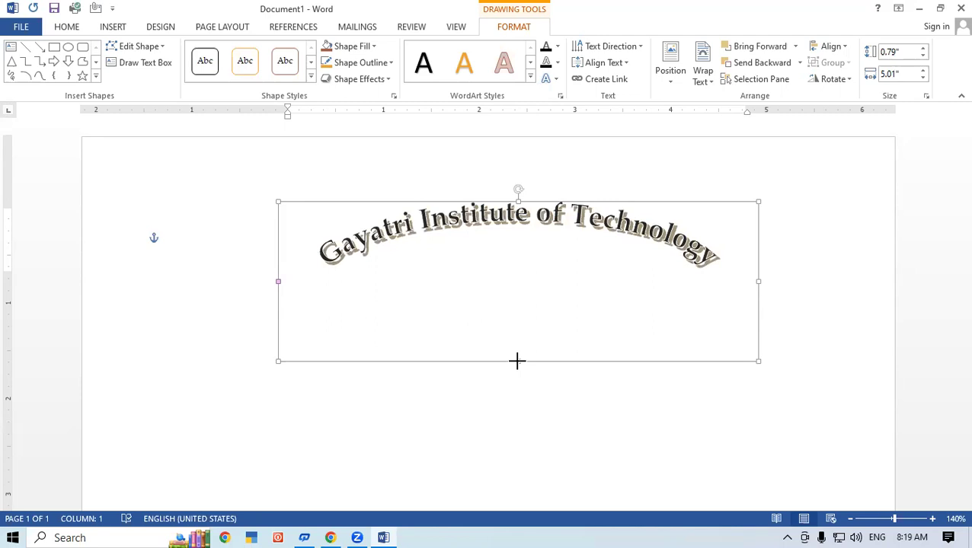
left_click_drag(517, 361, 517, 361)
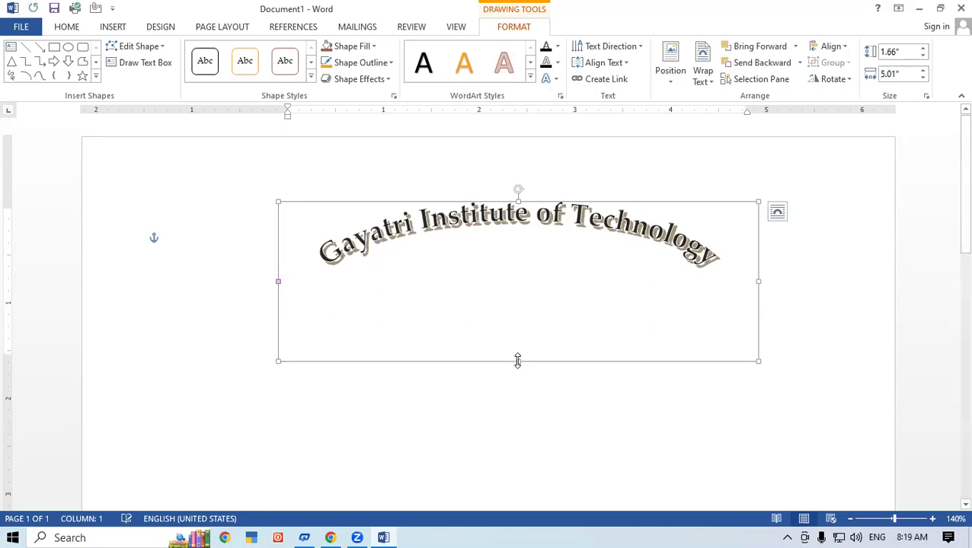
left_click(849, 296)
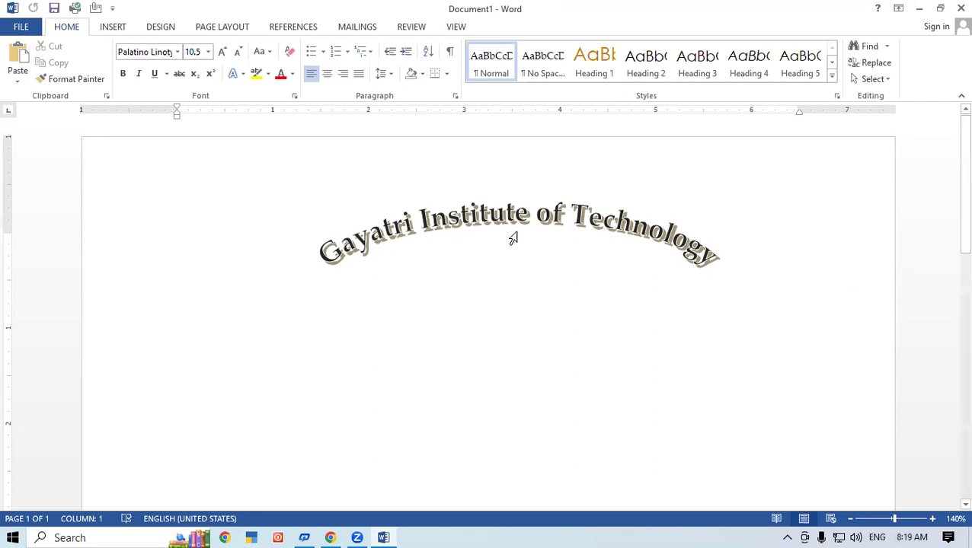
left_click(622, 221)
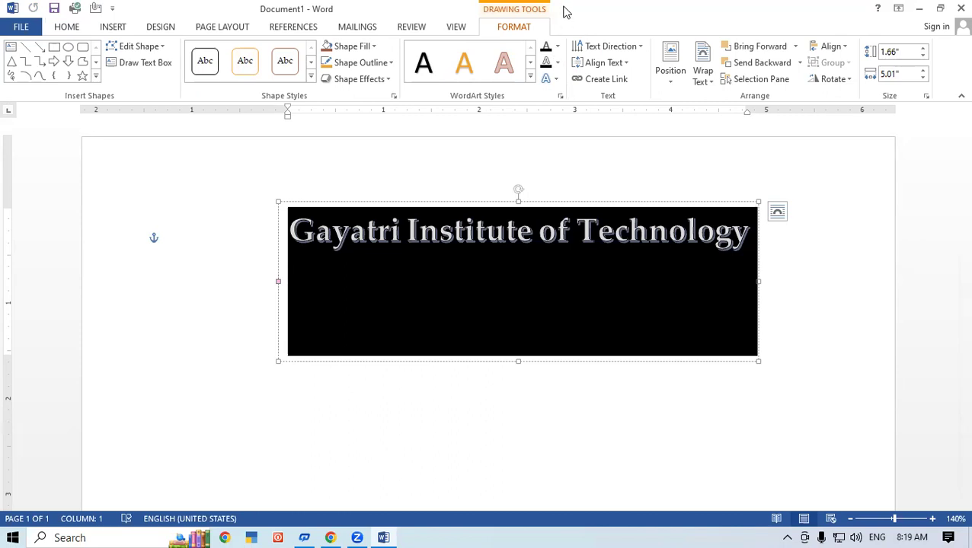
left_click(556, 80)
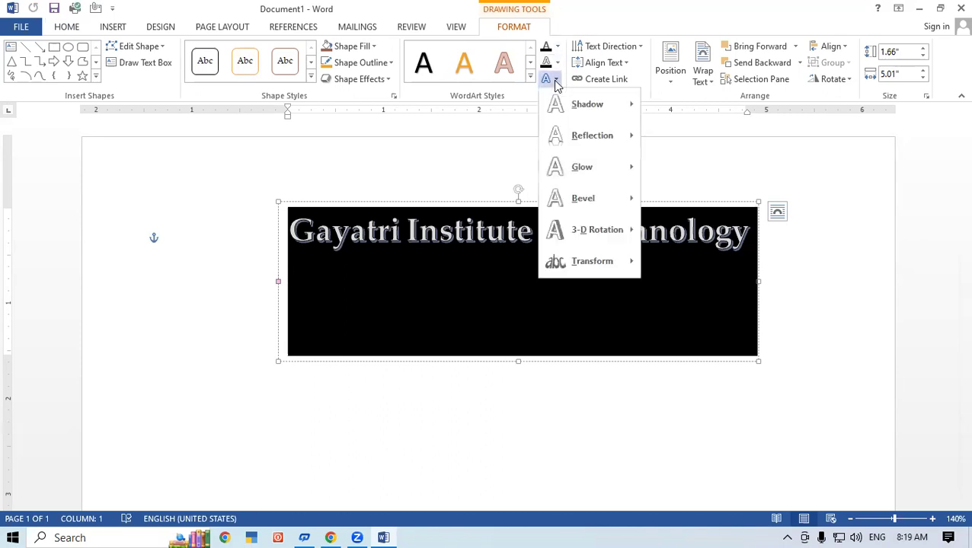
mouse_move(591, 261)
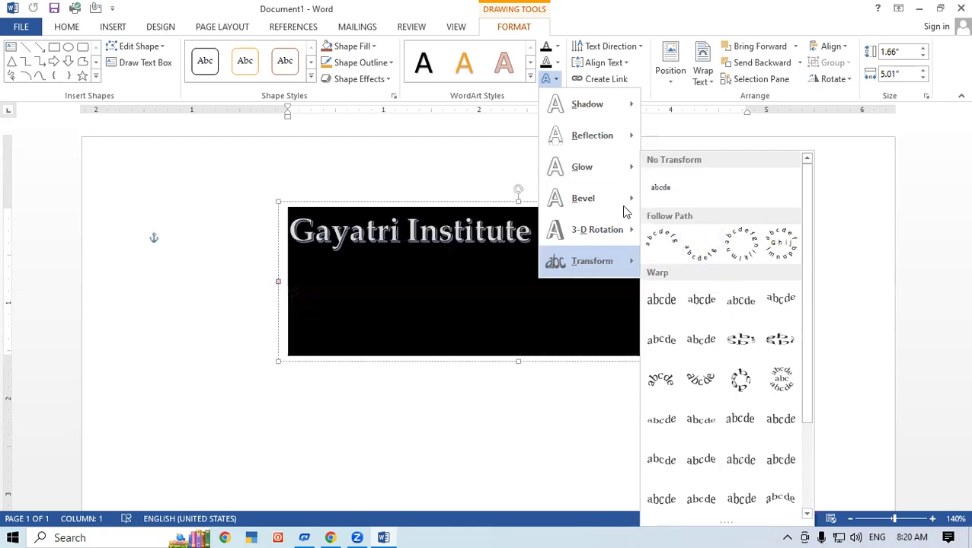
left_click(661, 249)
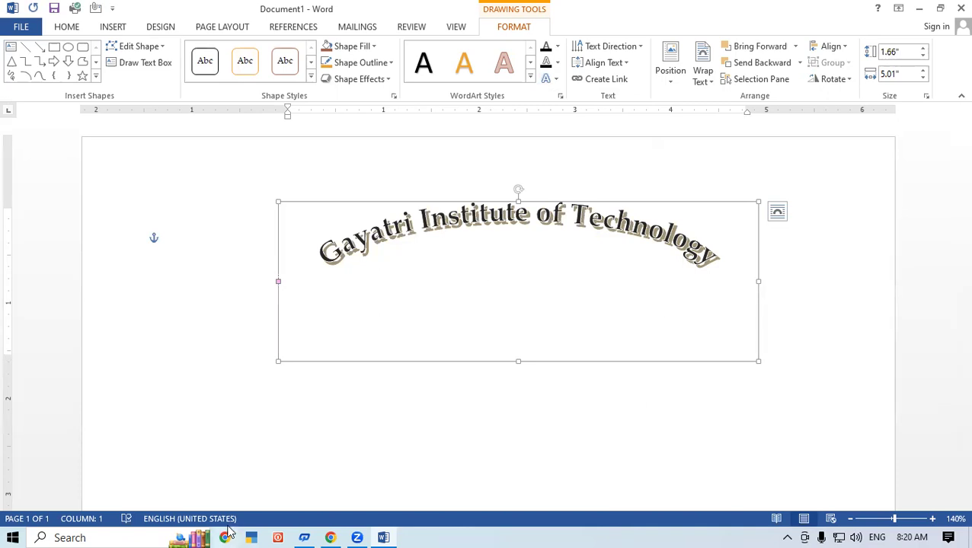
left_click(318, 406)
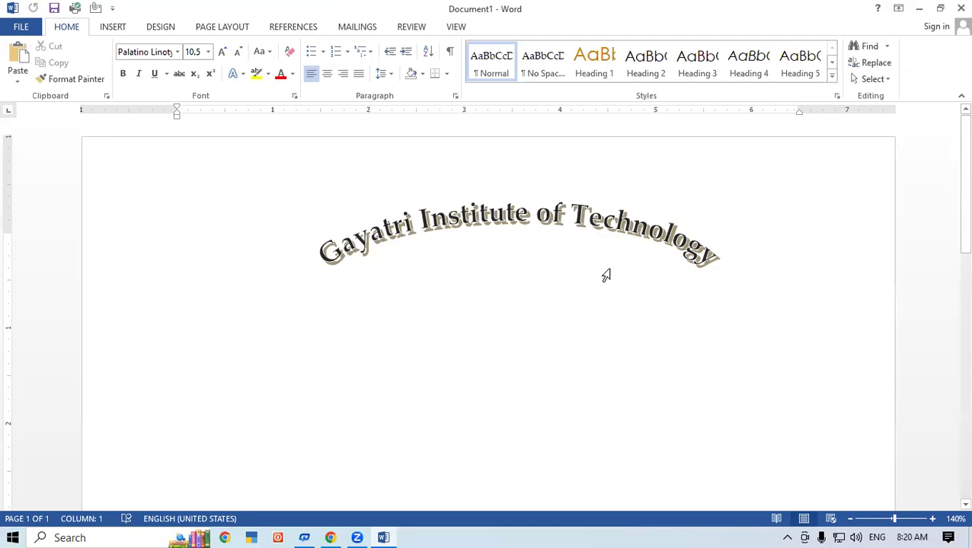
- Add a bold 11 pt 'Padrauna Kushinagar' line centred below the arched heading
key("Tab")
key("Tab")
key("Tab")
key("Tab")
key("Tab")
key("Tab")
key("Tab")
key("Tab")
key("Tab")
key("Tab")
key("Tab")
key("Tab")
key("Tab")
key("Tab")
key("Tab")
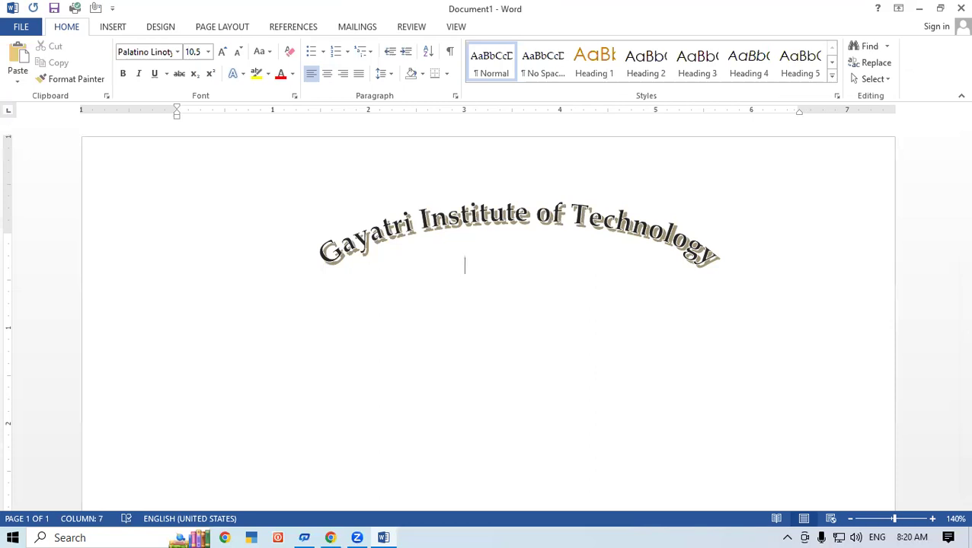
type("Padrauna Kushinagar")
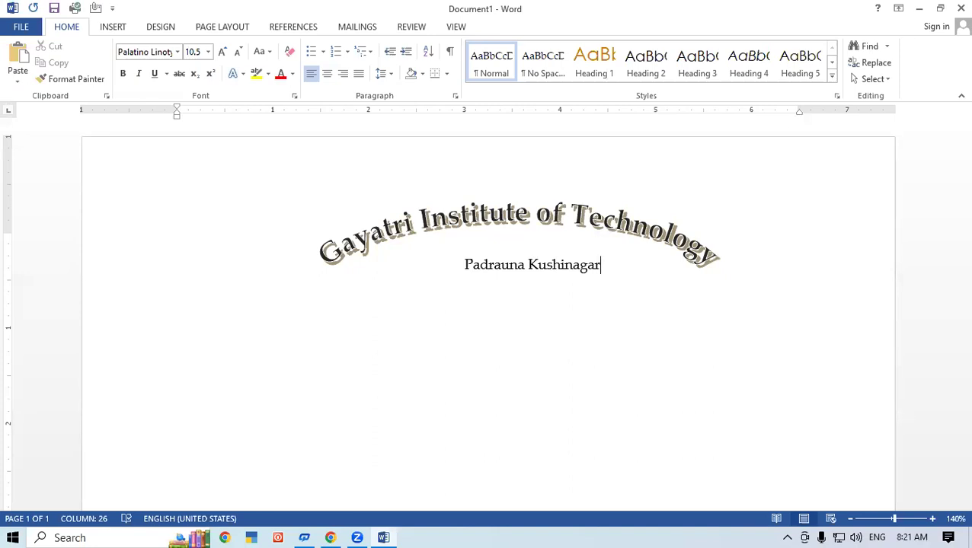
key("shift+Left")
key("shift+Left")
key("shift+Left")
key("shift+Left")
key("shift+Left")
key("shift+Left")
key("shift+Left")
key("shift+Left")
key("shift+Left")
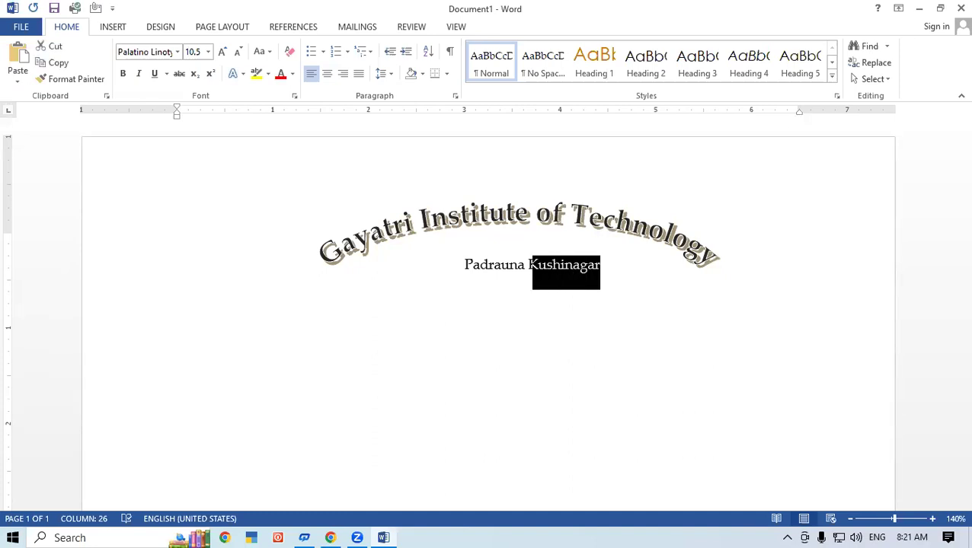
key("shift+Left")
key("shift+Left")
key("shift+Left")
key("shift+Left")
key("shift+Left")
key("shift+Left")
key("shift+Left")
key("shift+Left")
key("shift+Left")
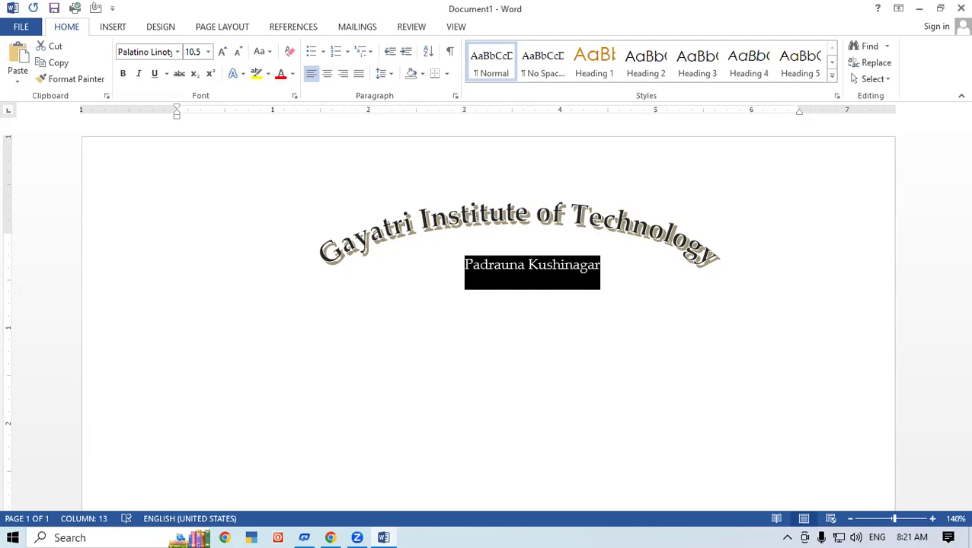
left_click(123, 75)
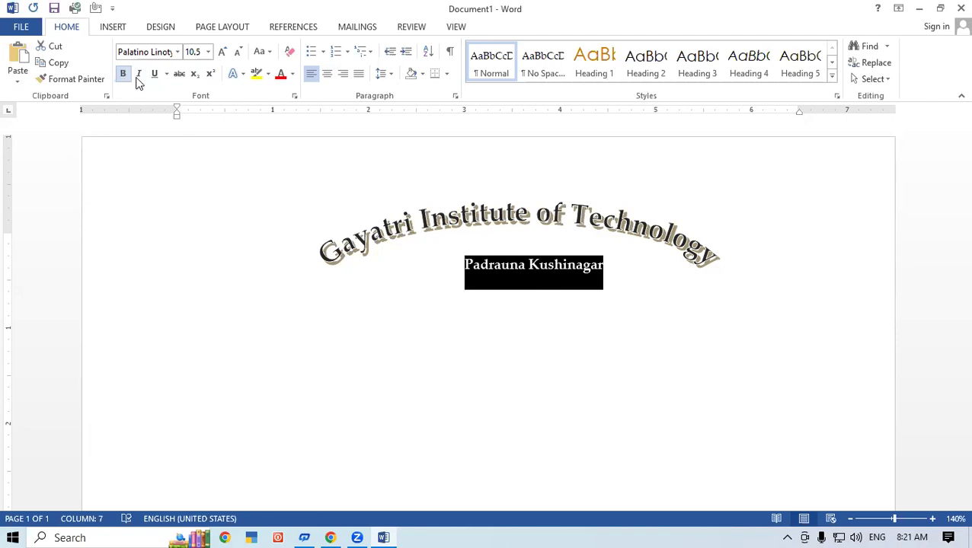
left_click(223, 55)
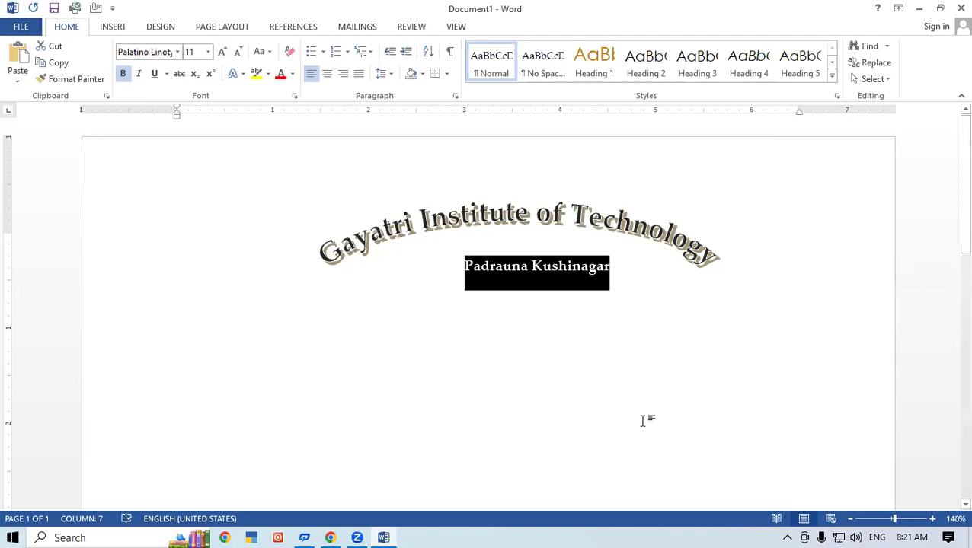
left_click(739, 388)
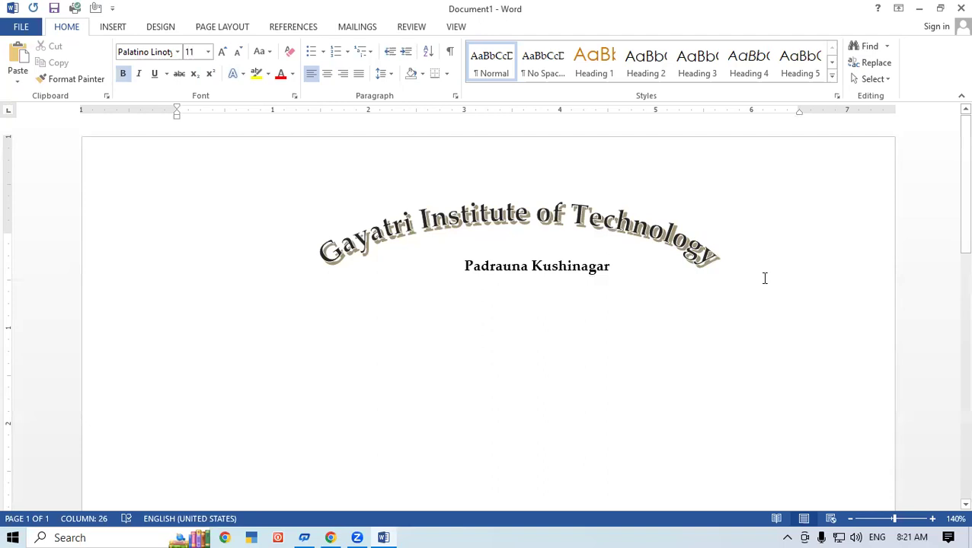
key("Tab")
key("Tab")
key("Tab")
key("Tab")
key("Tab")
key("Tab")
key("Tab")
key("Tab")
key("Tab")
key("Tab")
key("Tab")
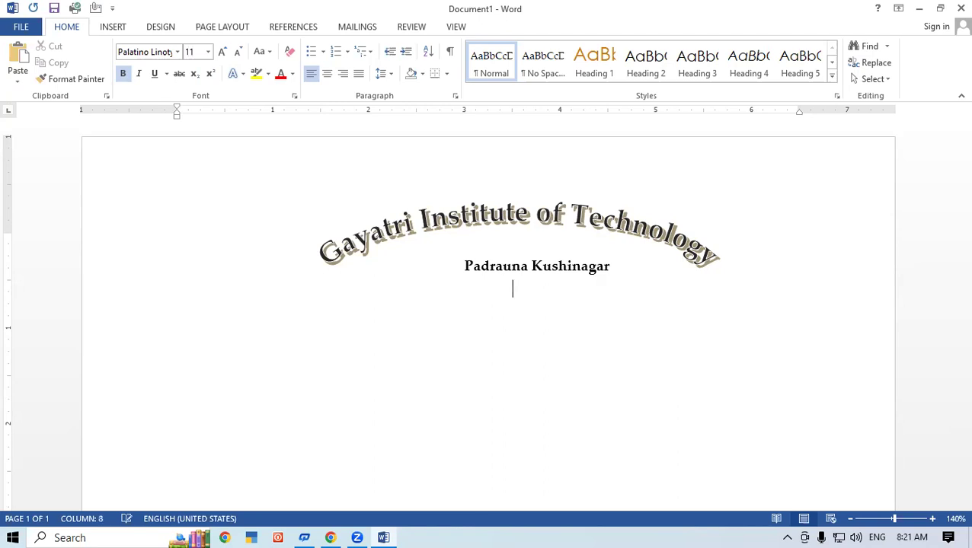
- Type 'Registration Form' aligned under the subtitle and select it
type("Re")
type("gistration Form")
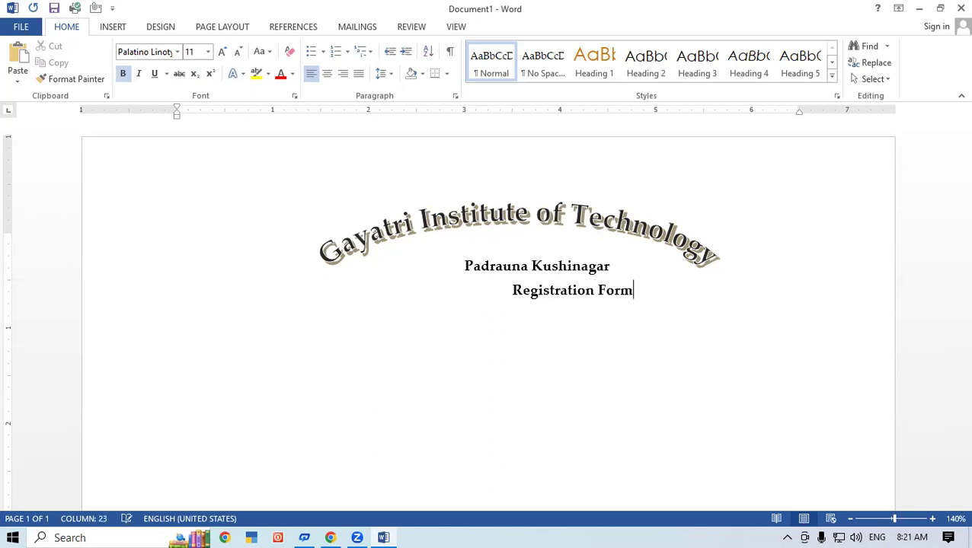
key("Left")
key("Left")
key("Left")
key("Left")
key("Left")
key("Left")
key("Left")
key("Left")
key("Left")
key("Left")
key("Left")
key("Left")
key("Left")
key("Left")
key("Left")
key("Left")
key("Left")
key("Left")
key("Left")
key("Left")
key("BackSpace")
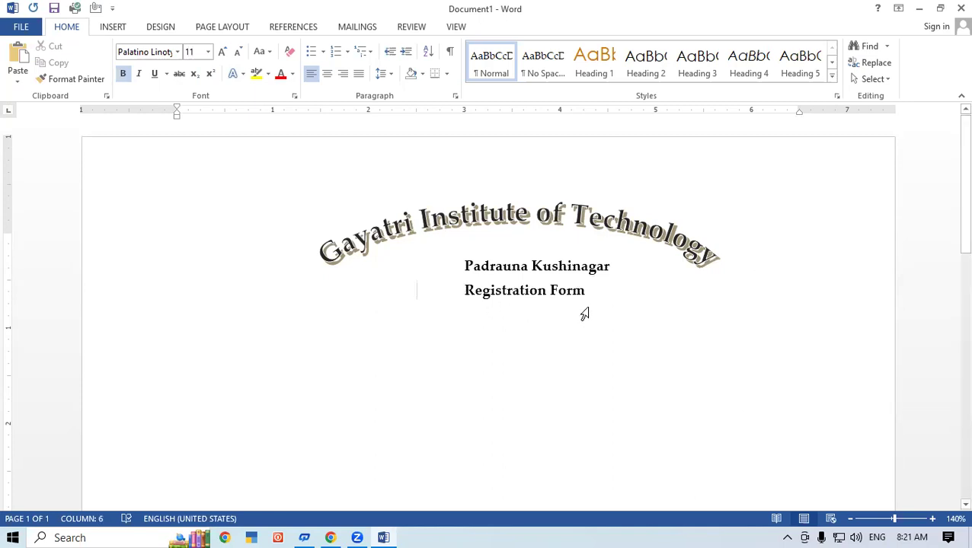
key("Right")
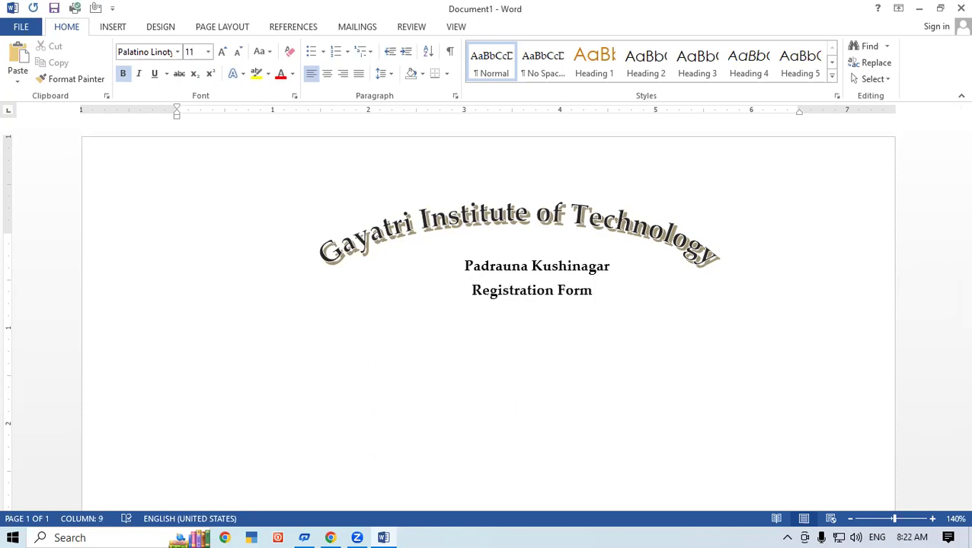
left_click_drag(472, 297, 592, 301)
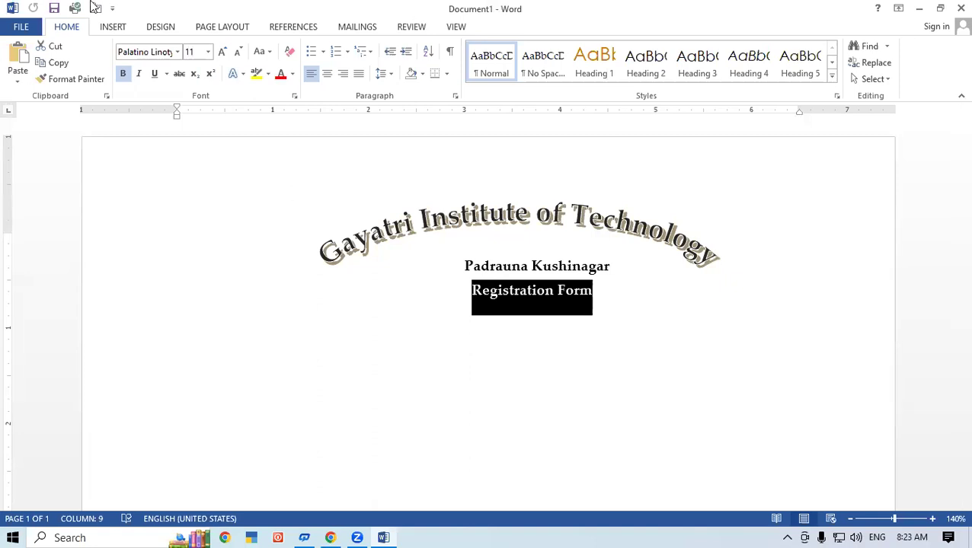
left_click(238, 55)
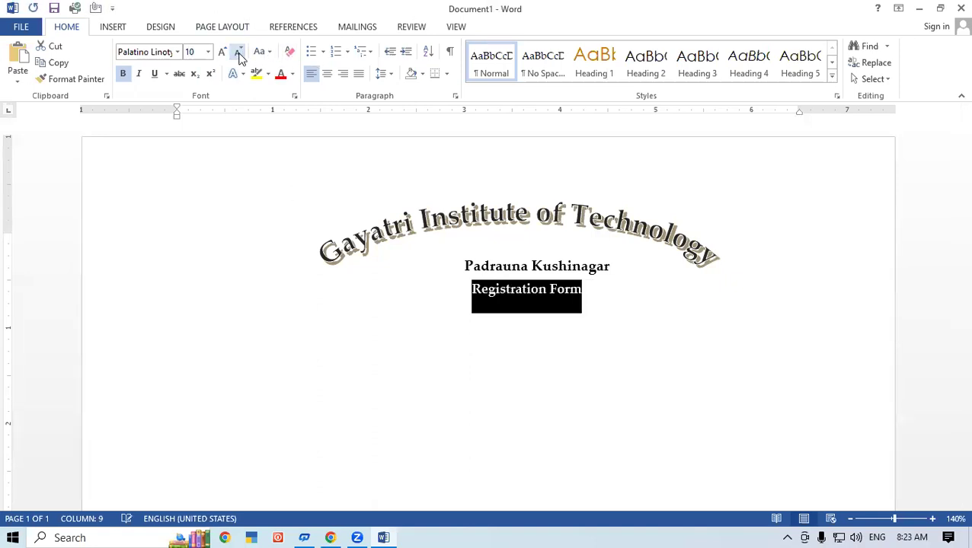
left_click(238, 55)
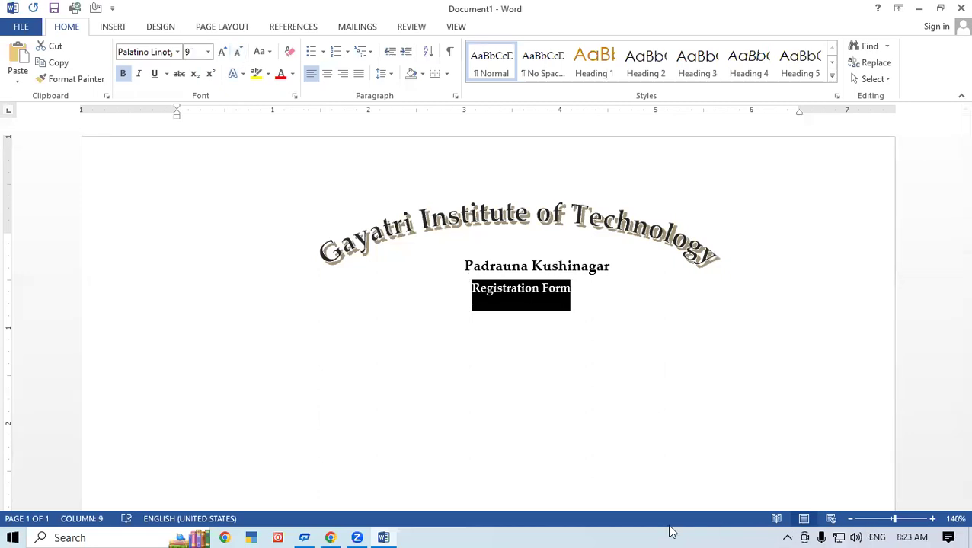
left_click(154, 74)
key("Right")
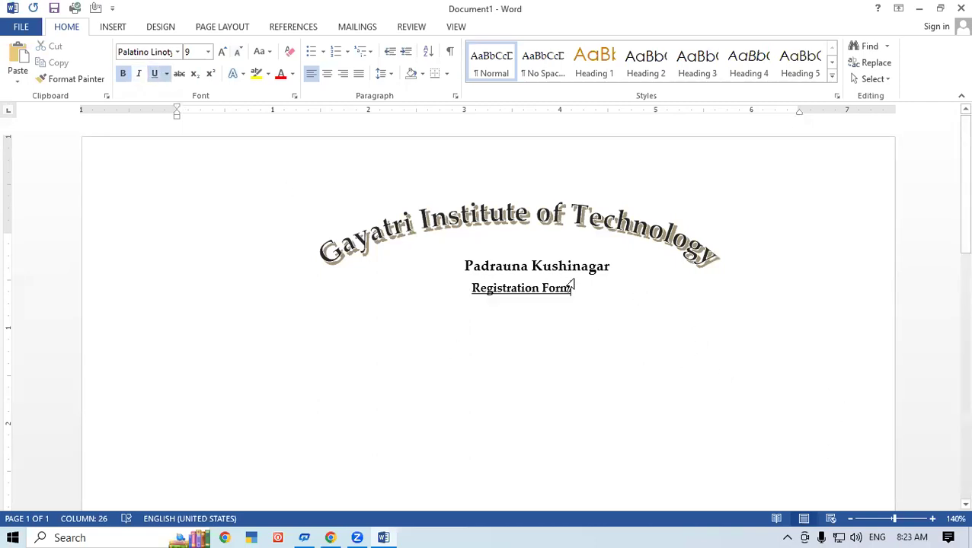
key("Tab")
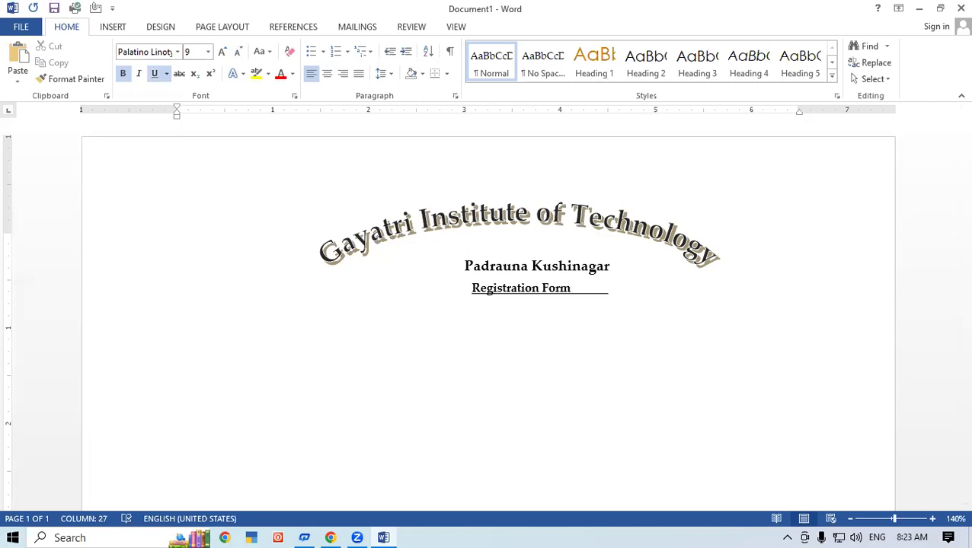
key("BackSpace")
left_click_drag(573, 285, 571, 297)
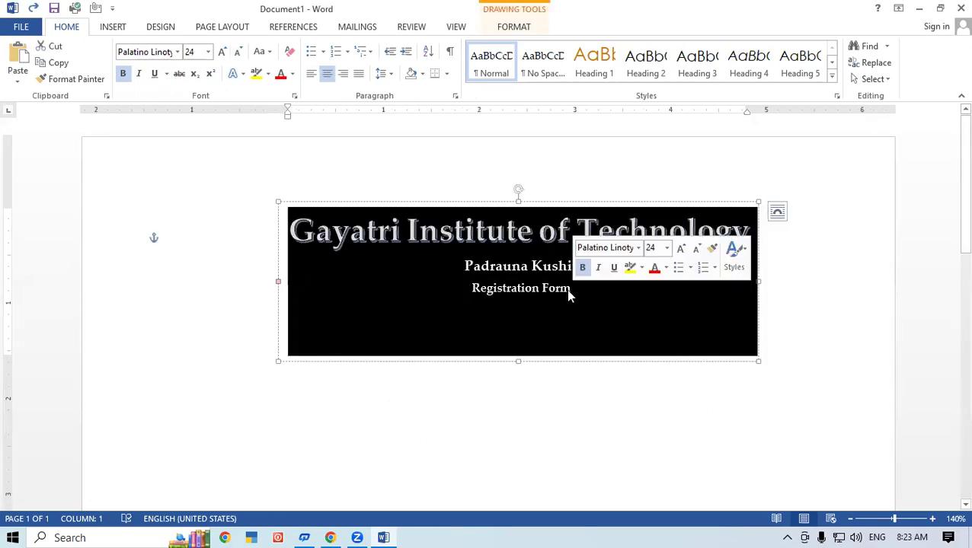
left_click(565, 289)
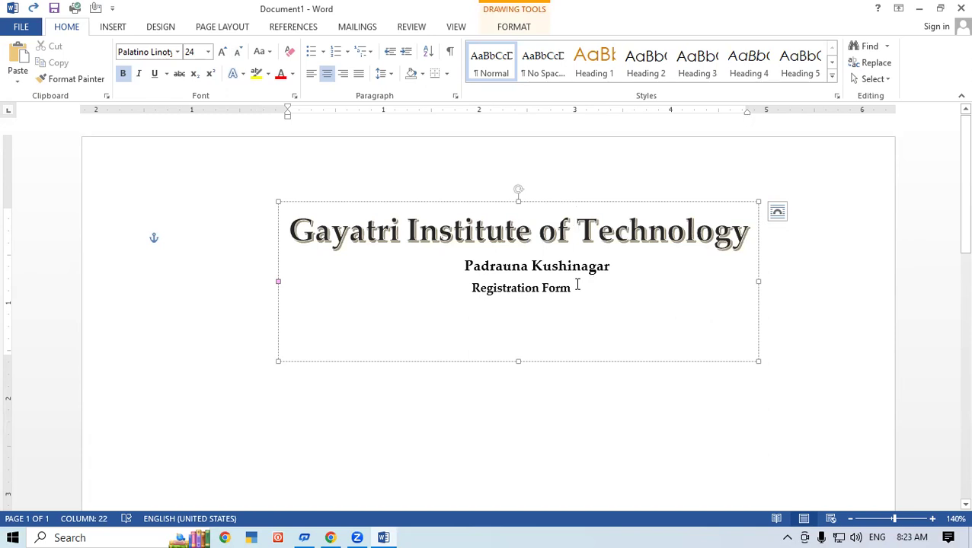
left_click(661, 441)
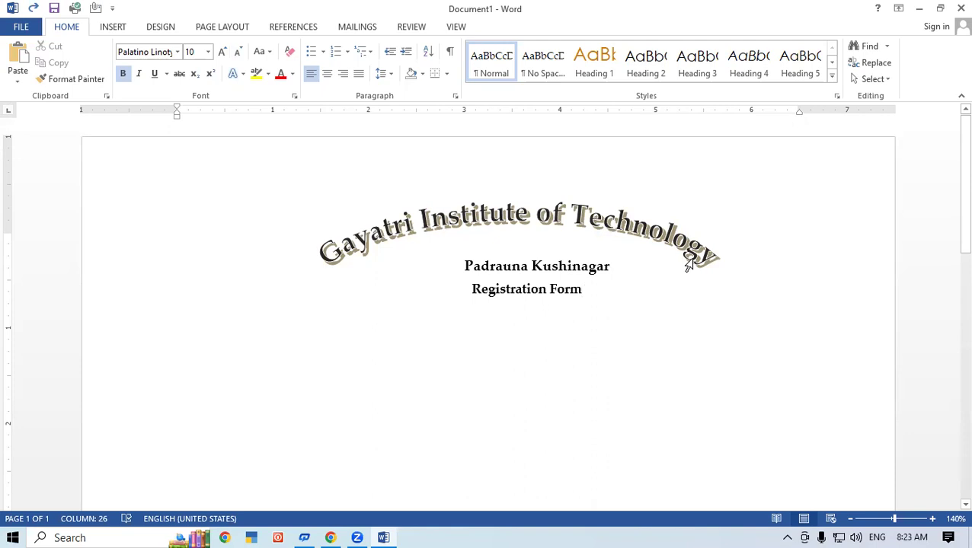
key("Tab")
key("Tab")
key("Tab")
key("Tab")
key("Tab")
key("Tab")
key("Tab")
key("Tab")
key("Tab")
key("Tab")
key("Tab")
key("Tab")
key("Tab")
key("Tab")
key("Tab")
key("Tab")
key("Tab")
key("Tab")
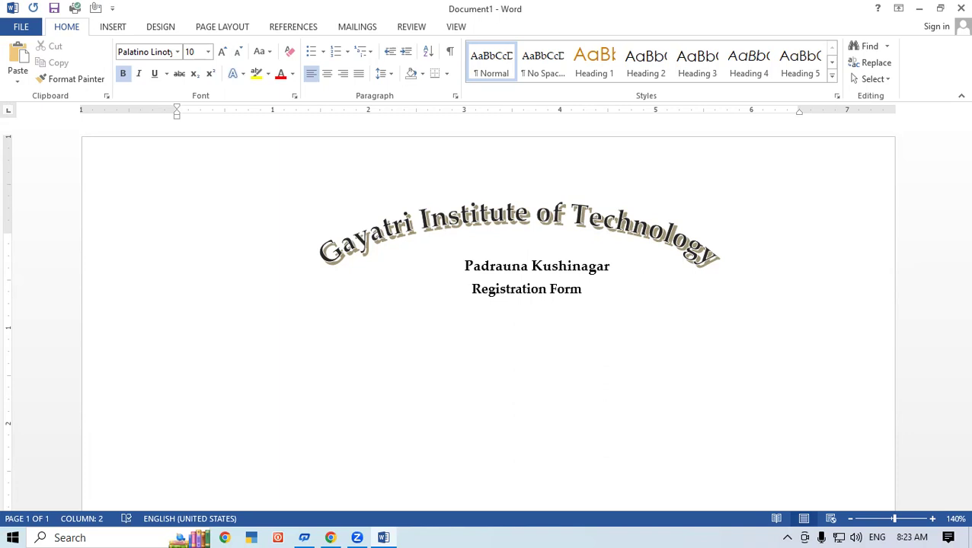
- Type the 'Student Name' field with a colon and a dotted fill line
type("Student Name")
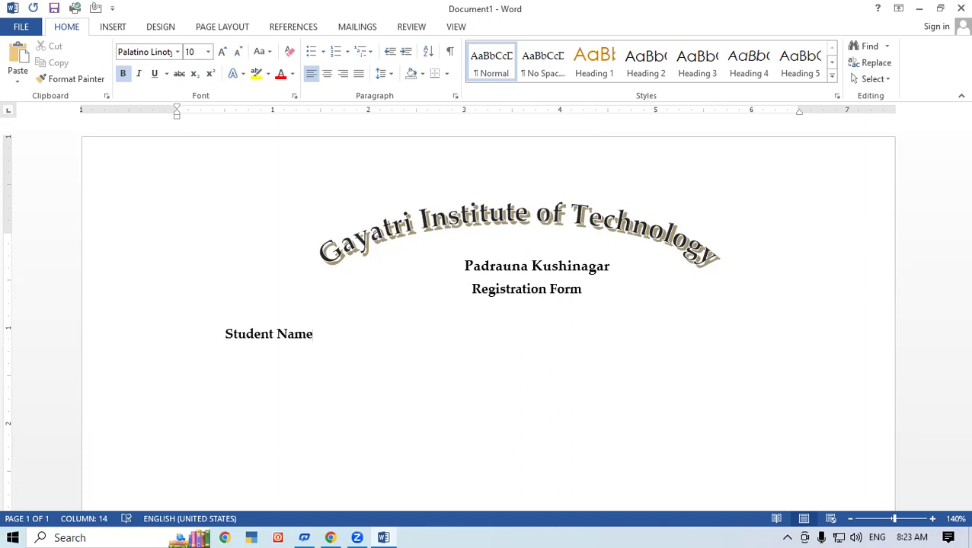
key("Tab")
type(":")
type("................................................................;")
type(".:")
key("BackSpace")
key("BackSpace")
key("BackSpace")
type("..........................................................")
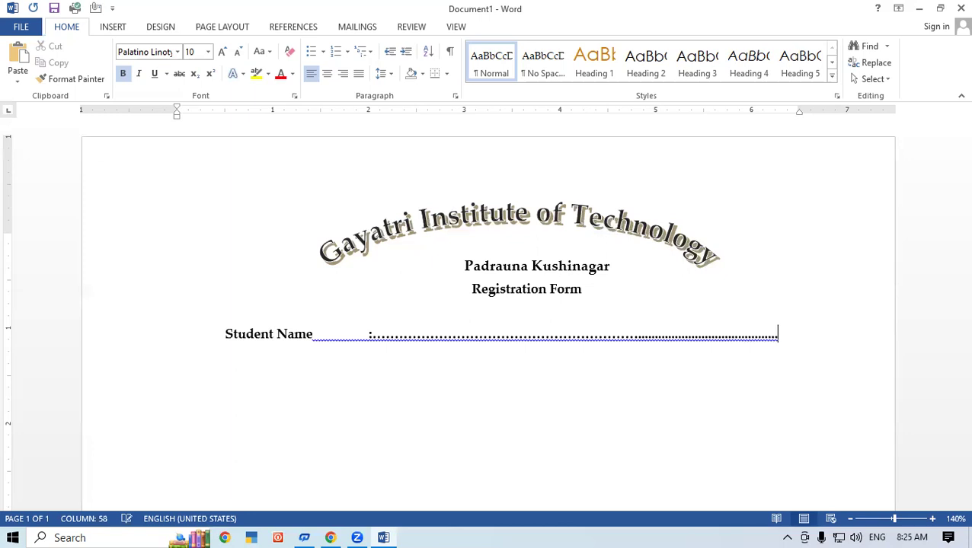
type("......")
key("BackSpace")
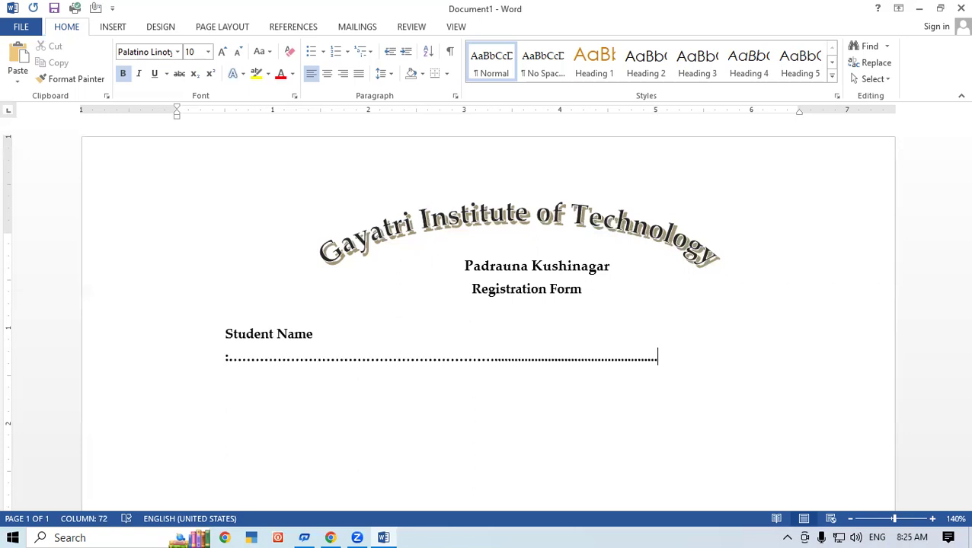
type(".............")
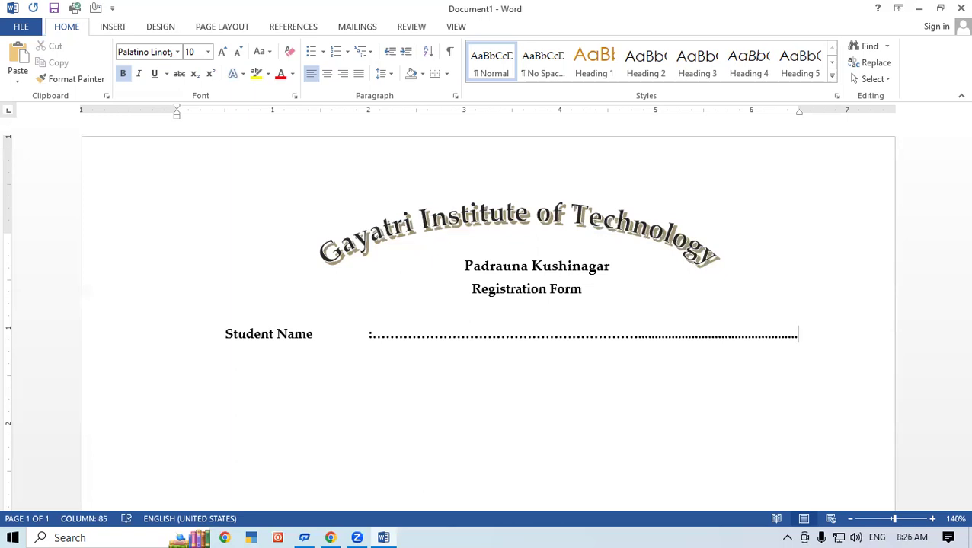
key("Return")
- Add the 'Father's Name :' line, keeping its dotted fill on one line
type("Fat")
type("her")
type("'s ")
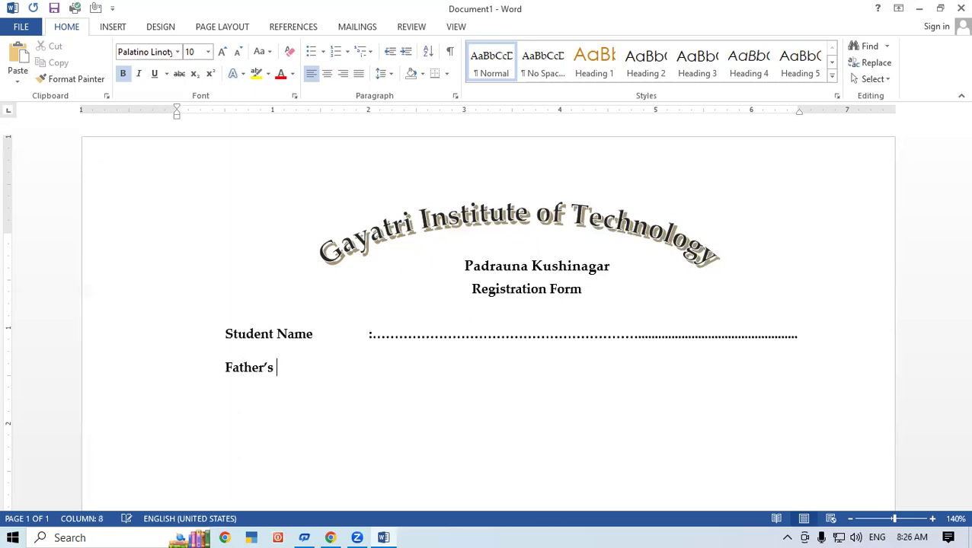
type("Name        ")
type(" :")
type(" ...............................................")
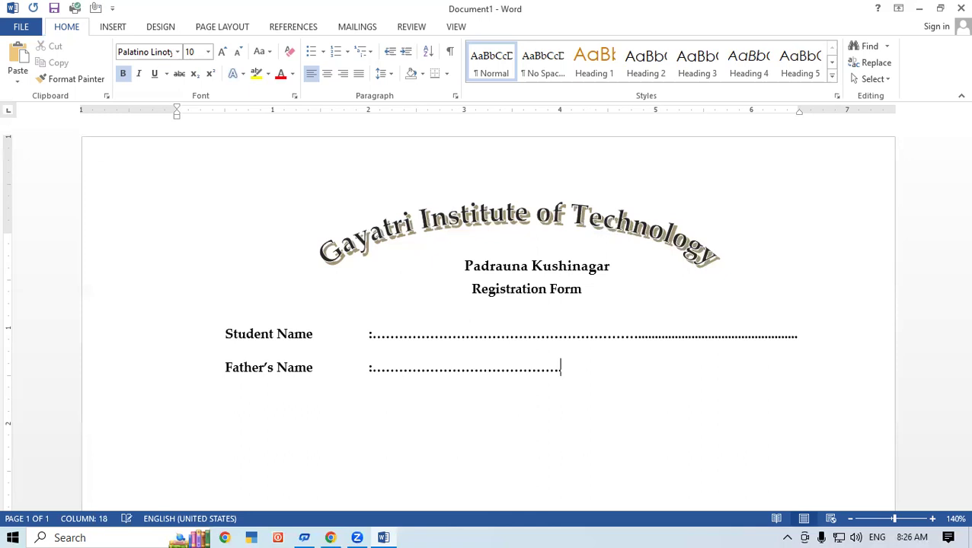
type("............................................")
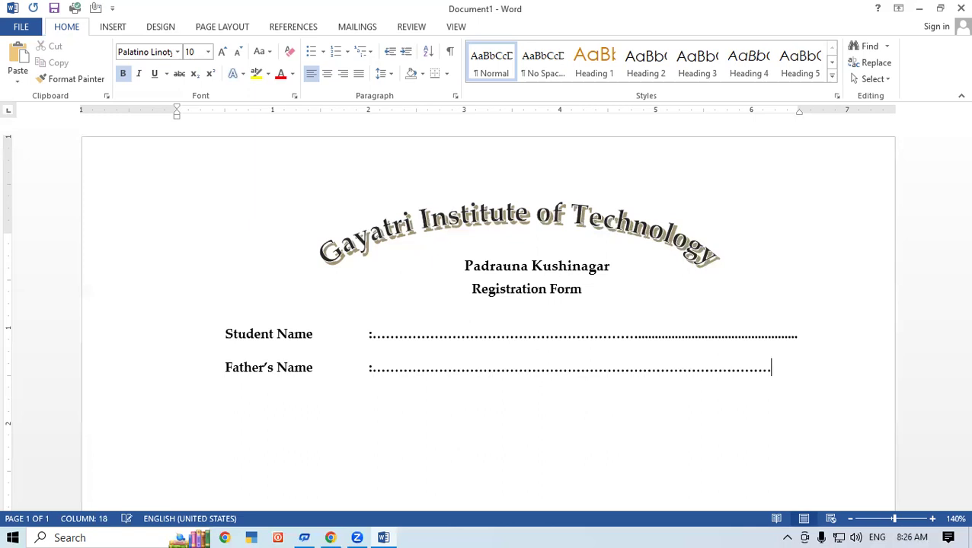
type("......")
key("BackSpace")
type(".........")
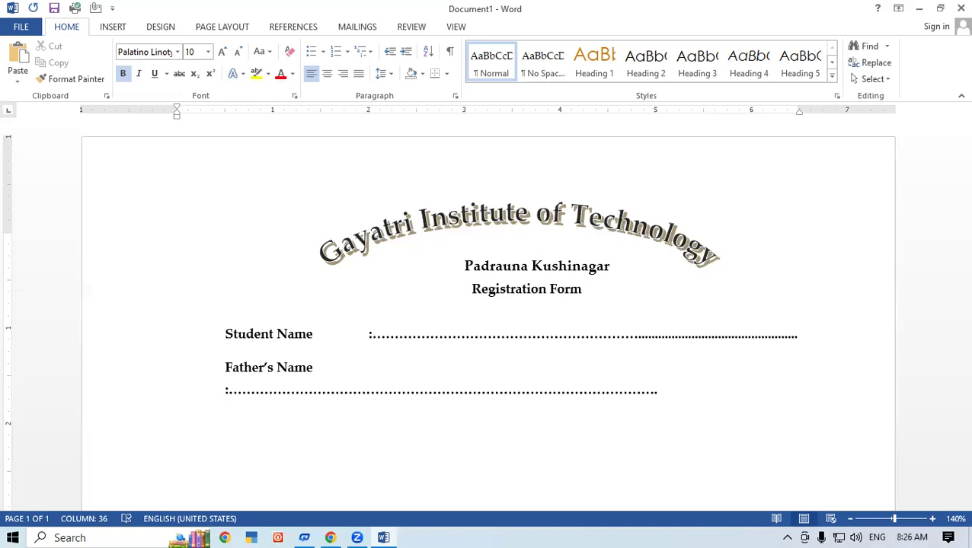
key("BackSpace")
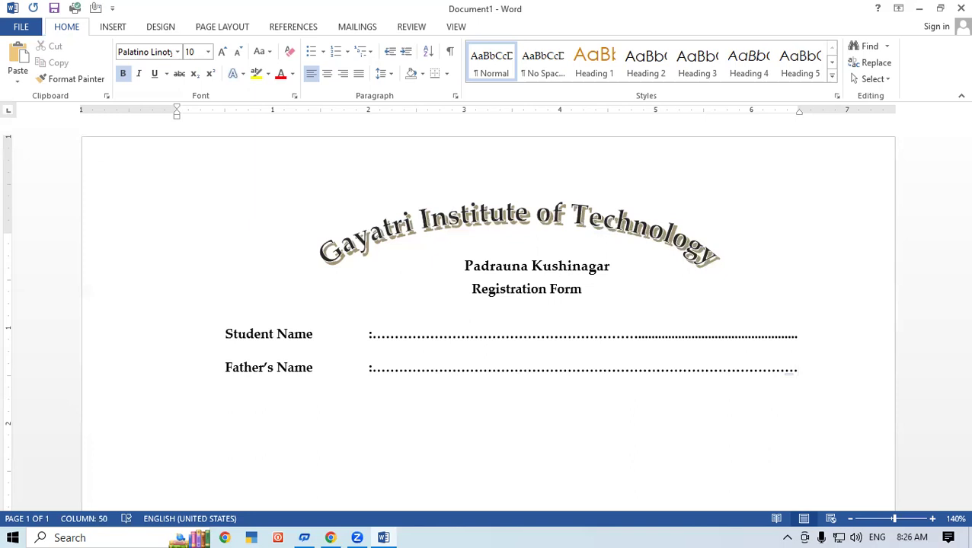
key("Return")
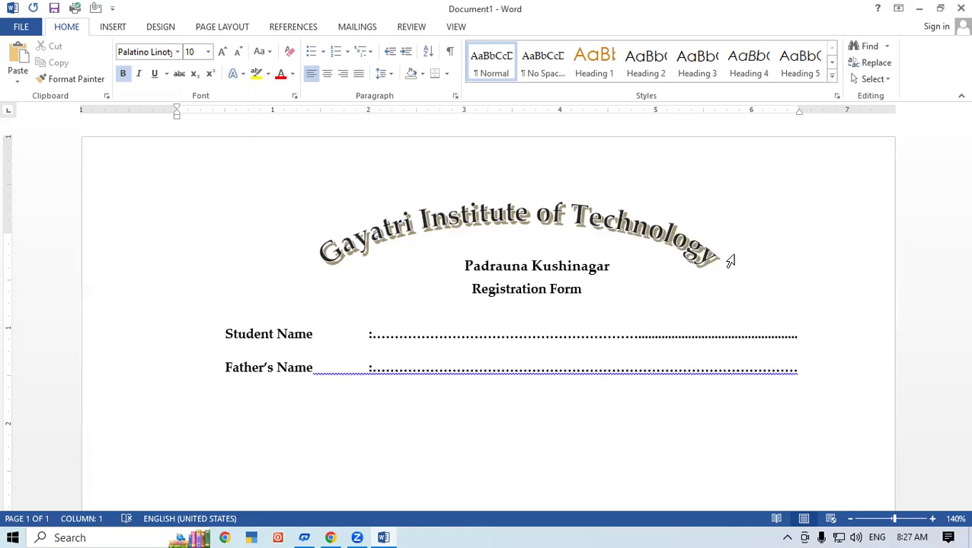
left_click(801, 367)
type(".")
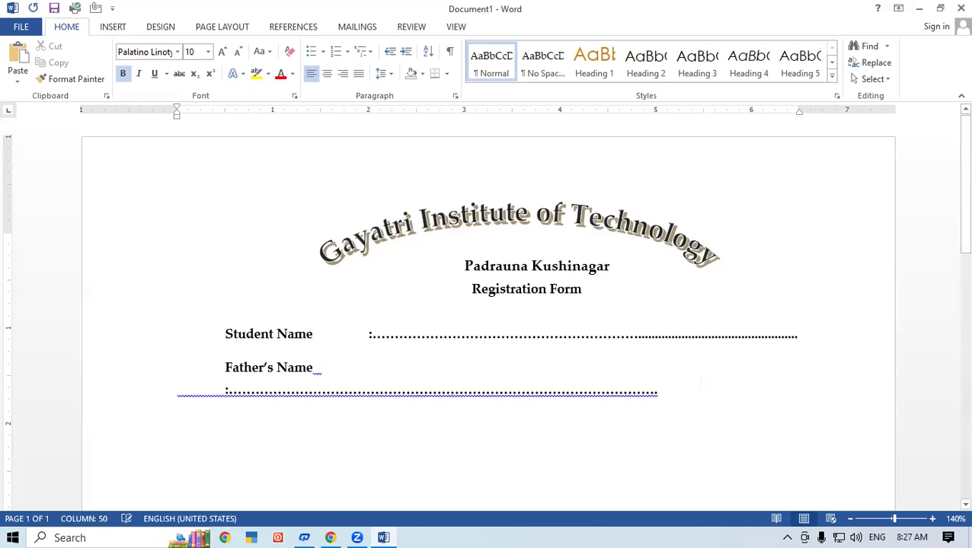
key("Up")
key("ctrl+z")
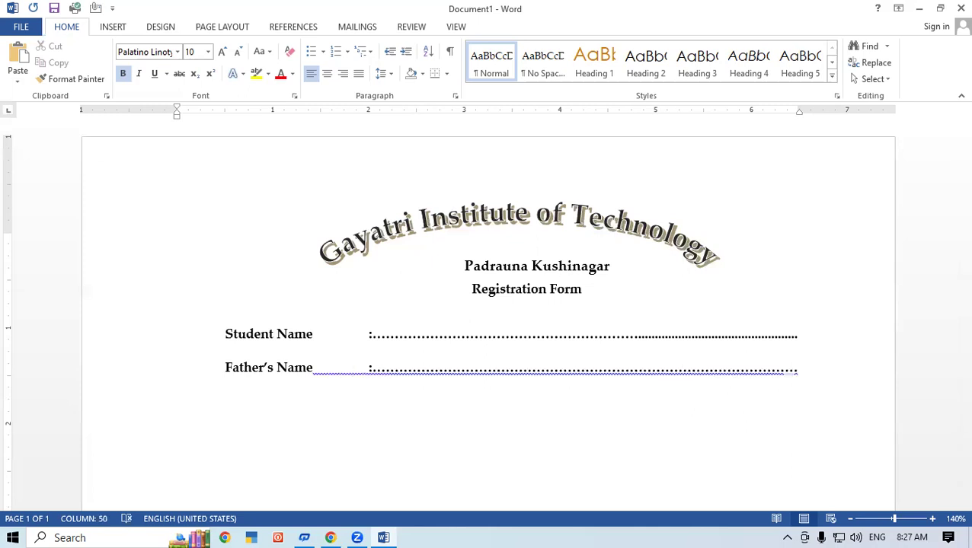
- Start an 'Address :' line on the next row
key("Return")
type("Address")
key("Tab")
key("Tab")
type(":")
- Add a solid underscore line after the Address colon
type("..")
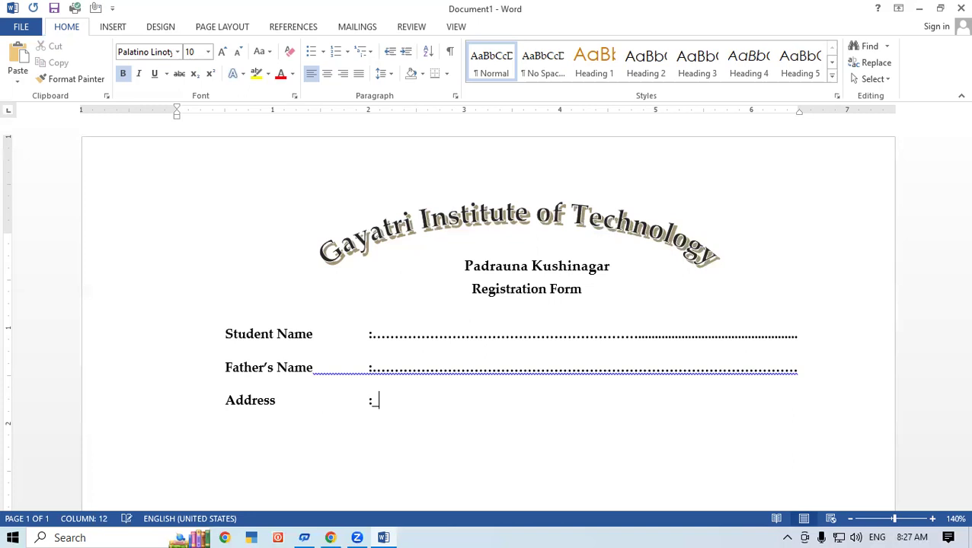
type("_______________________________________________________________")
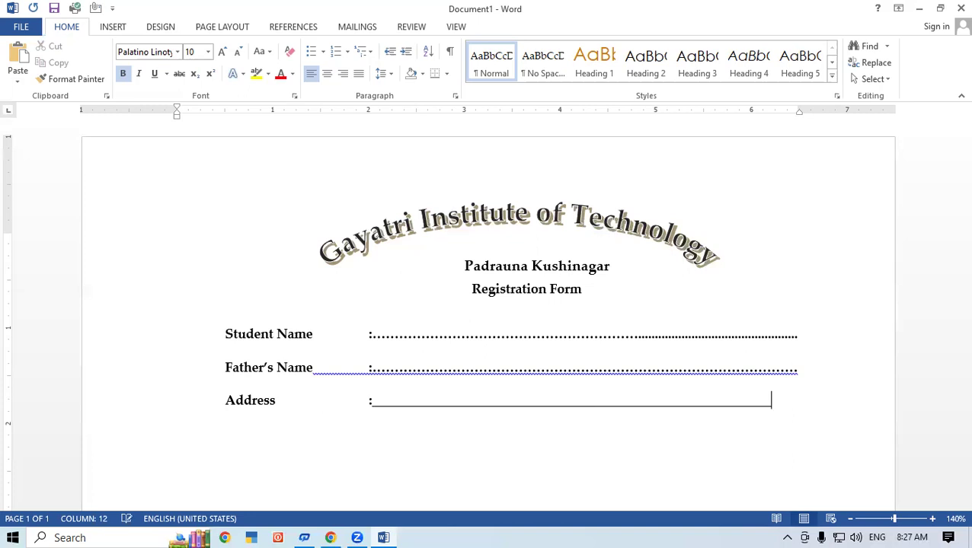
type("_______")
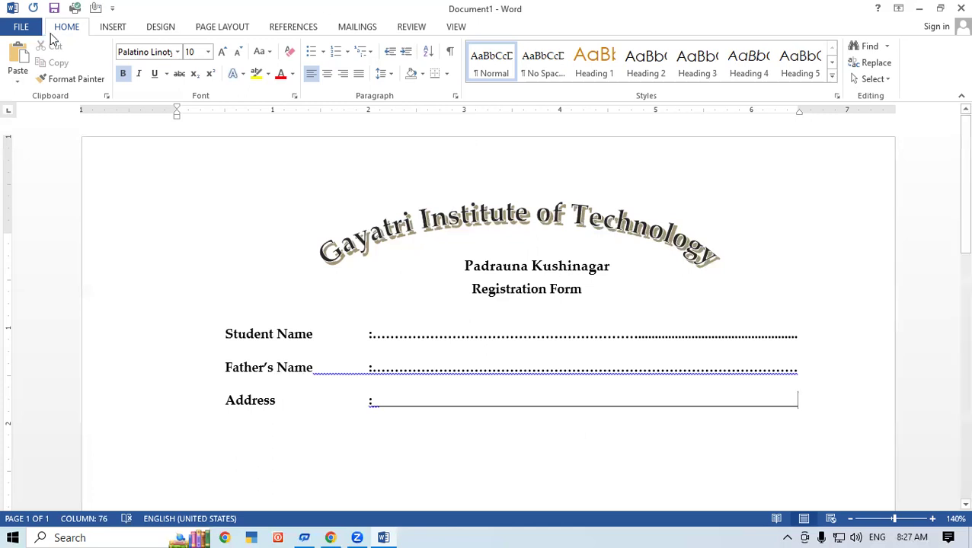
- Preview the registration form's printout with Ctrl+P, then return to editing
left_click(20, 31)
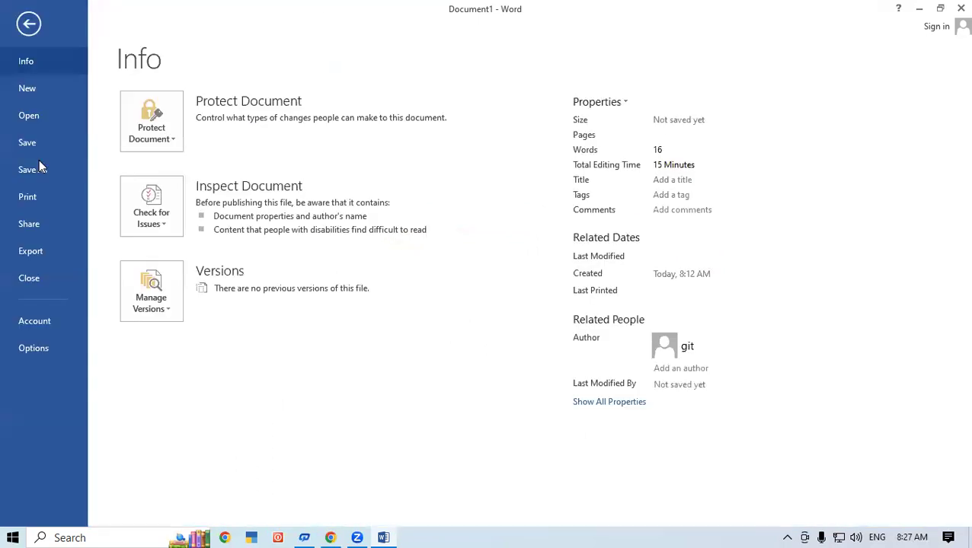
key("ctrl+p")
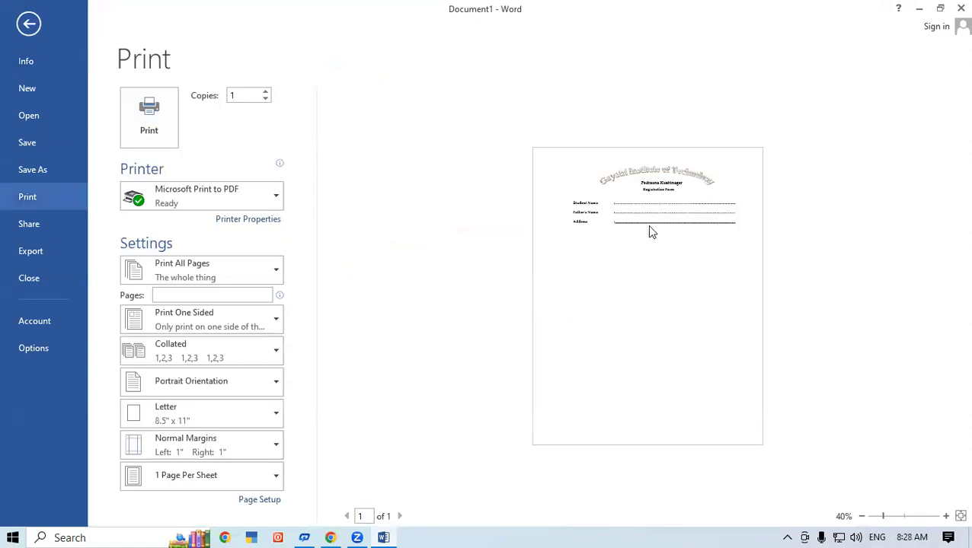
scroll(687, 242, "down", 1)
scroll(687, 242, "up", 1)
scroll(699, 250, "up", 1)
scroll(719, 260, "up", 1)
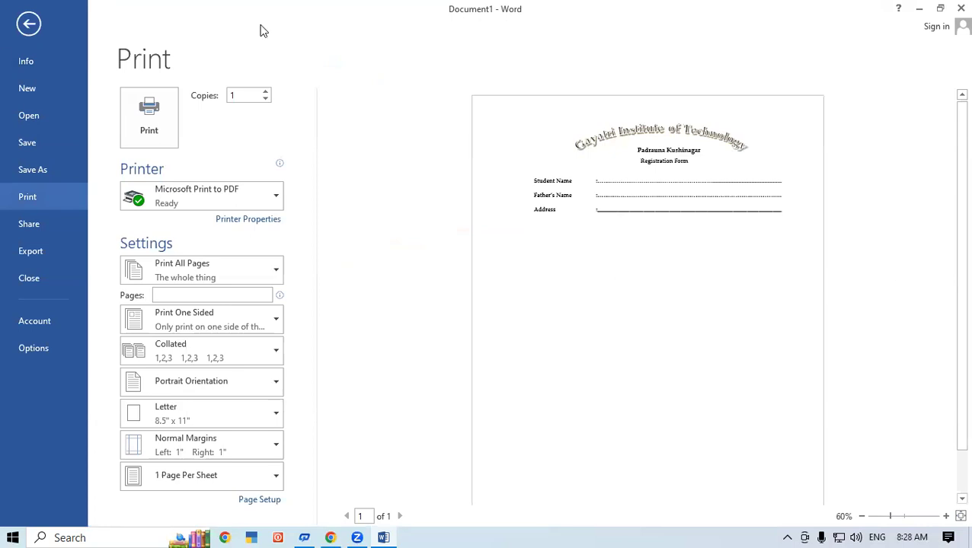
left_click(29, 24)
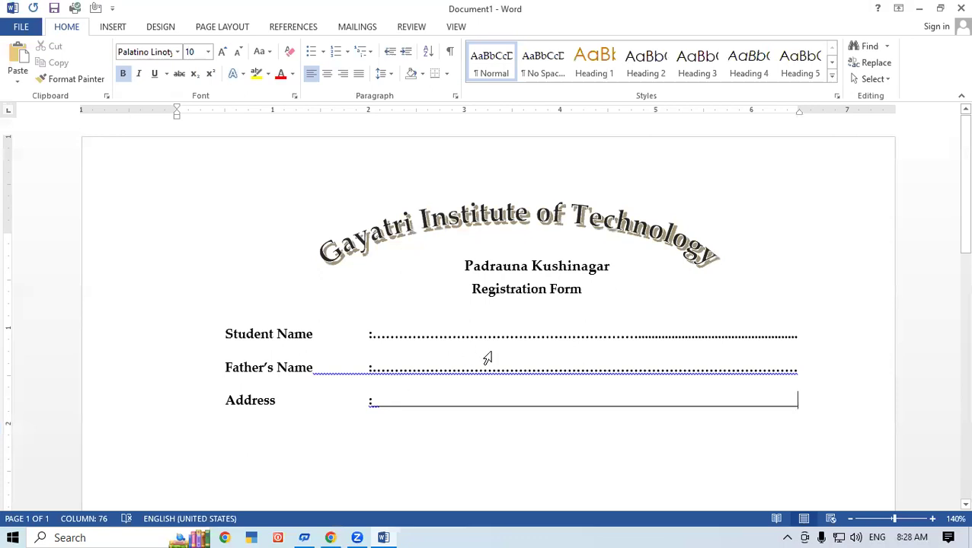
- Ignore the Father's Name grammar flag and trim its dotted fill and the Address underline
right_click(364, 372)
left_click(499, 420)
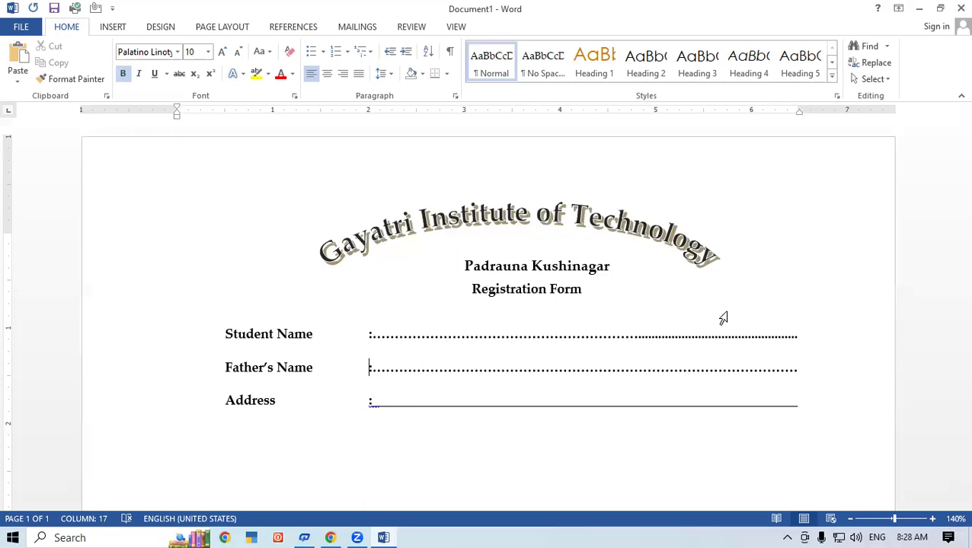
left_click(801, 338)
key("BackSpace")
key("BackSpace")
key("BackSpace")
key("BackSpace")
key("BackSpace")
key("BackSpace")
key("BackSpace")
key("BackSpace")
key("BackSpace")
key("BackSpace")
key("BackSpace")
key("BackSpace")
key("BackSpace")
key("BackSpace")
key("BackSpace")
left_click(817, 378)
key("BackSpace")
key("BackSpace")
key("BackSpace")
key("BackSpace")
key("BackSpace")
key("BackSpace")
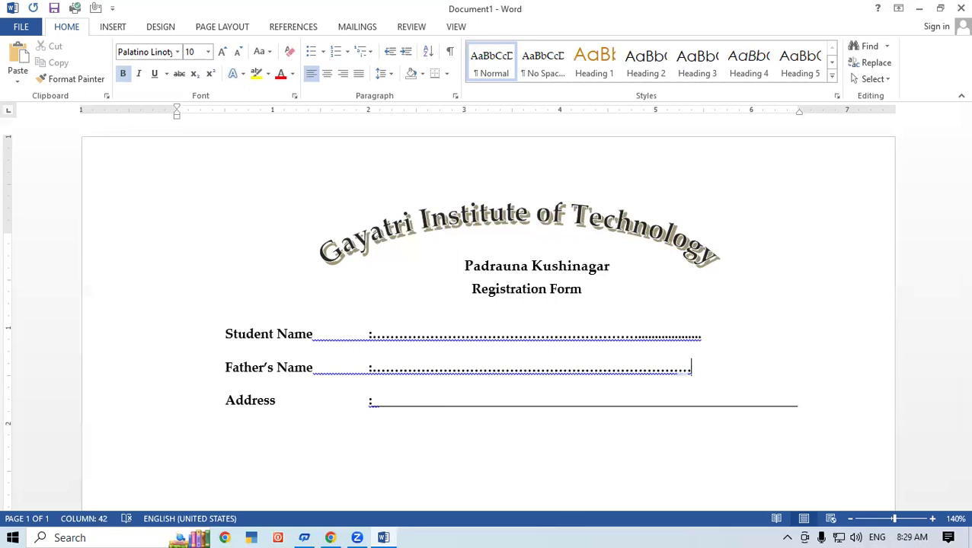
type(".")
type("...")
left_click(812, 403)
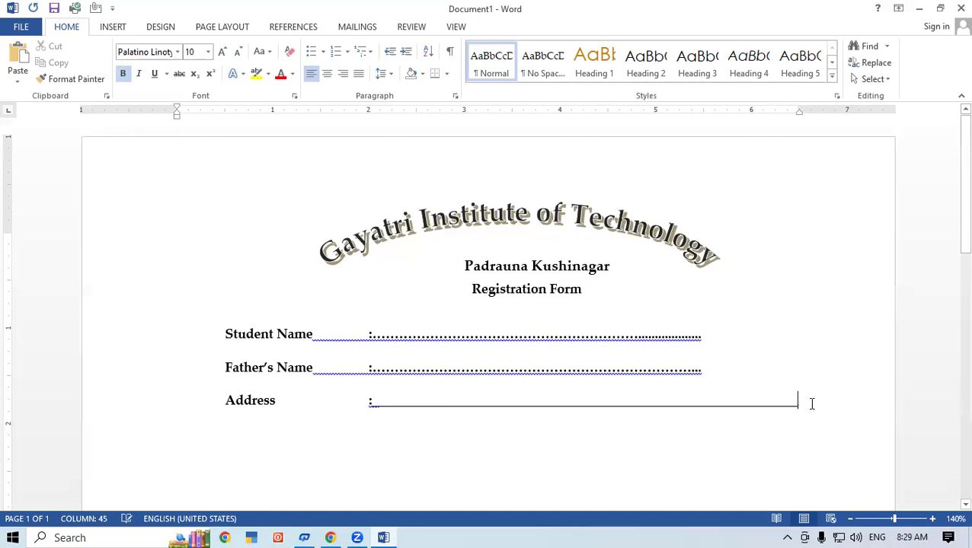
key("BackSpace")
key("BackSpace")
key("BackSpace")
key("BackSpace")
key("BackSpace")
key("BackSpace")
key("BackSpace")
key("BackSpace")
key("BackSpace")
key("BackSpace")
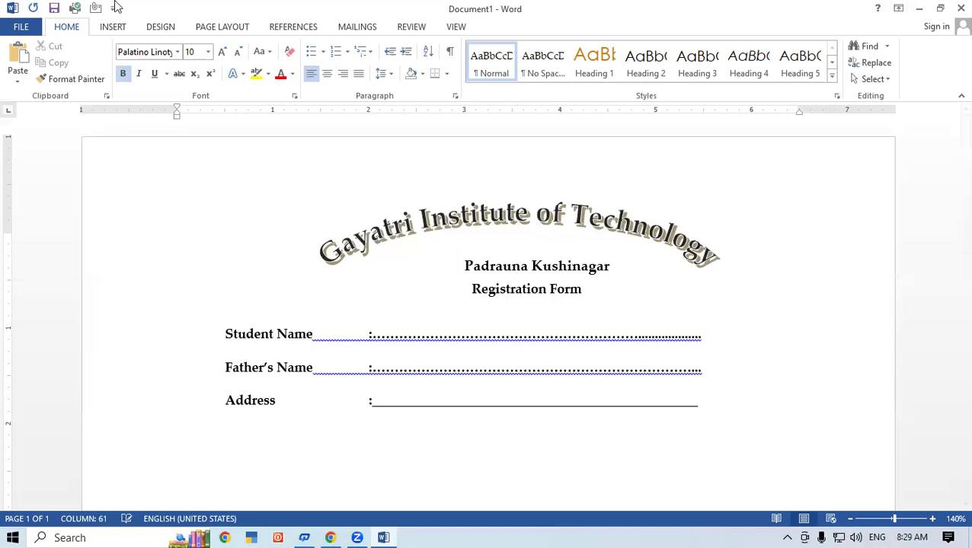
- Draw a rectangle shape to the right of the form fields
left_click(117, 31)
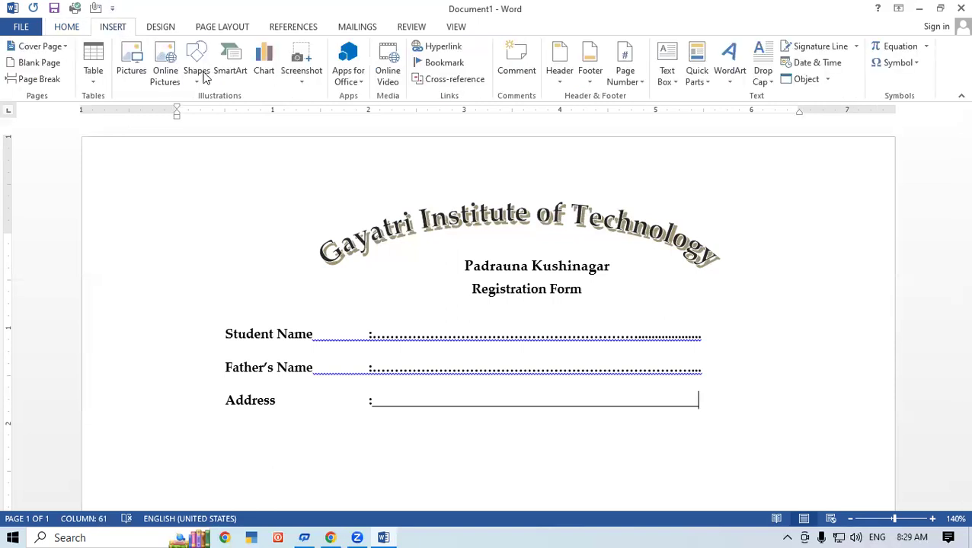
left_click(233, 114)
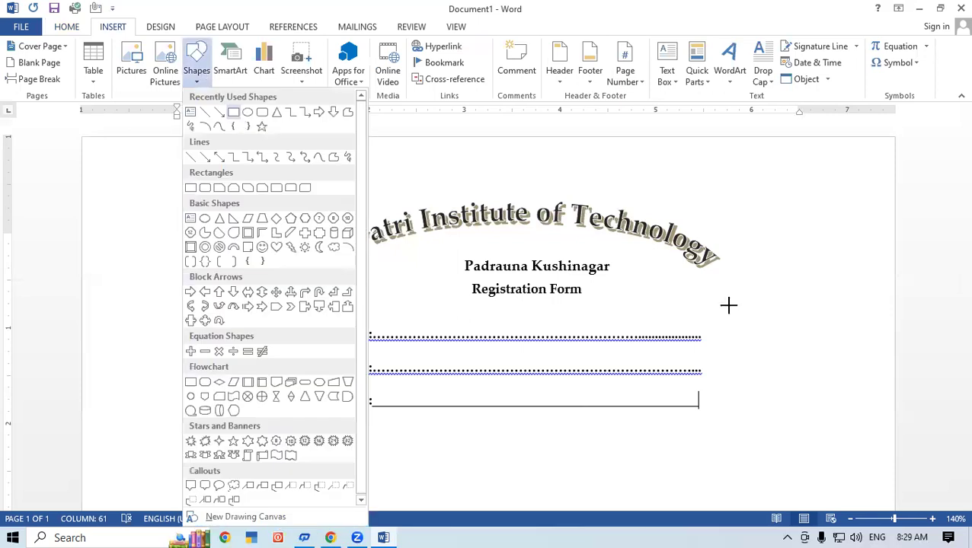
left_click_drag(736, 310, 843, 430)
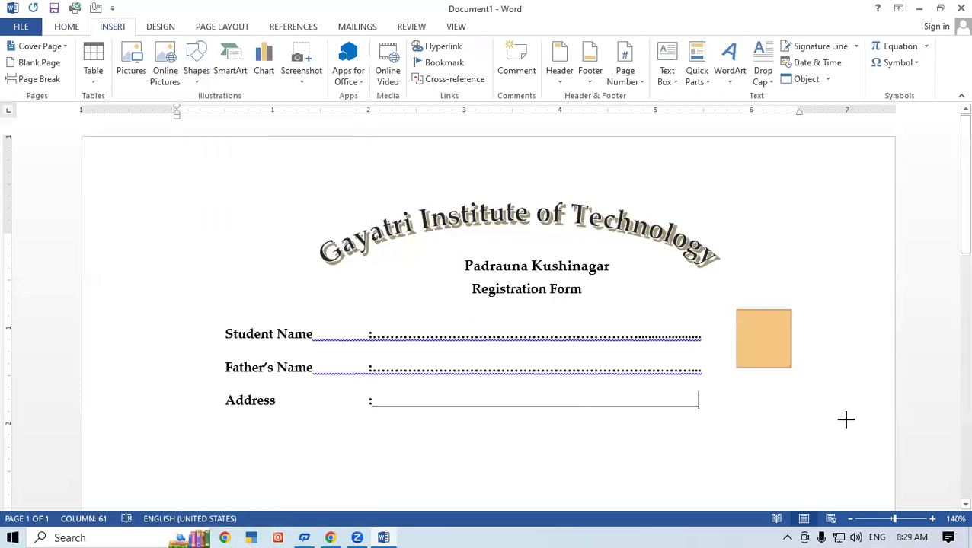
mouse_move(790, 364)
left_mouse_down()
mouse_move(750, 354)
mouse_move(768, 346)
left_mouse_up()
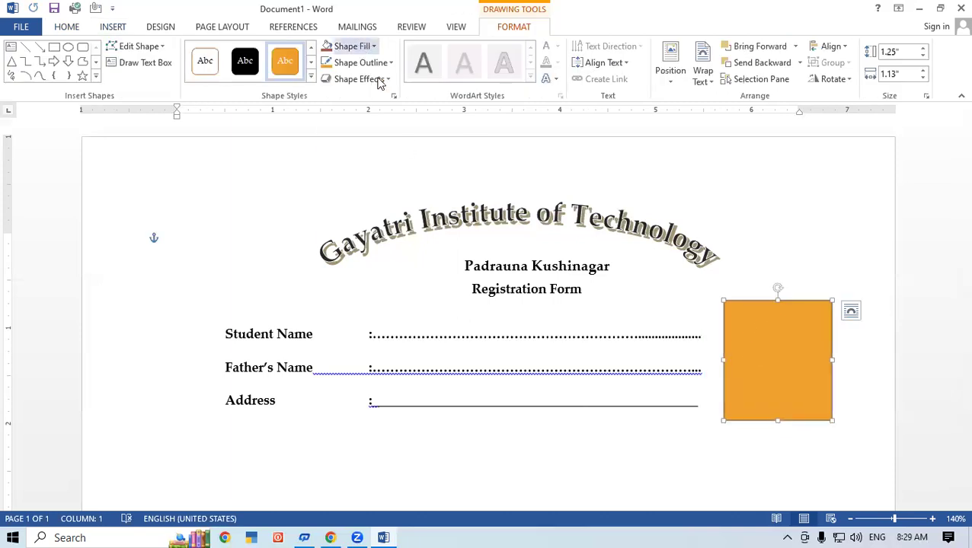
- Fill the rectangle with the A Photo 001 picture from file
left_click(355, 46)
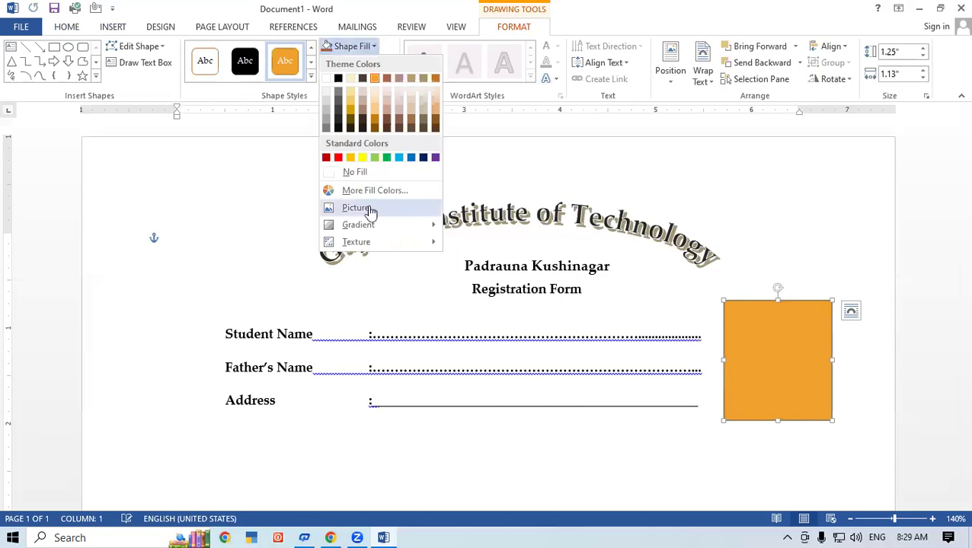
left_click(368, 209)
left_click(371, 152)
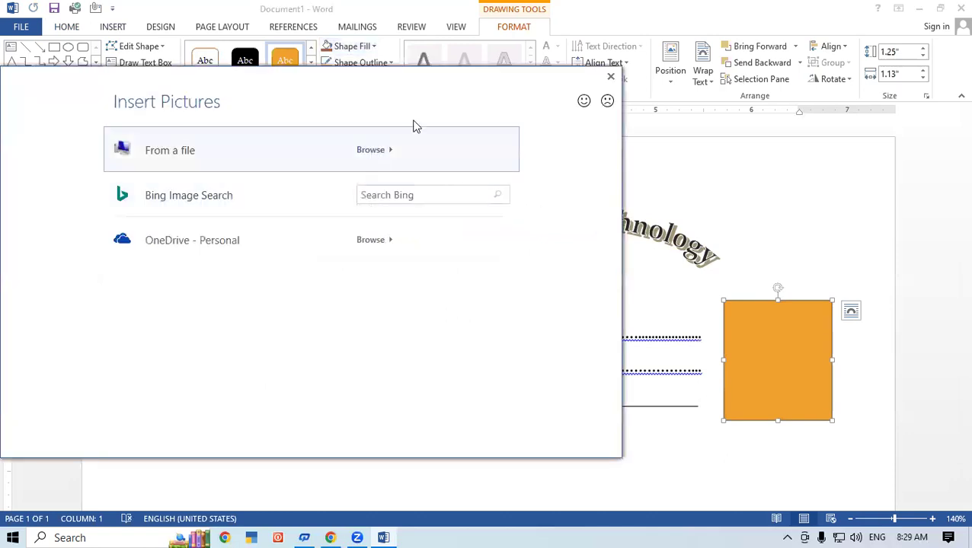
double_click(422, 122)
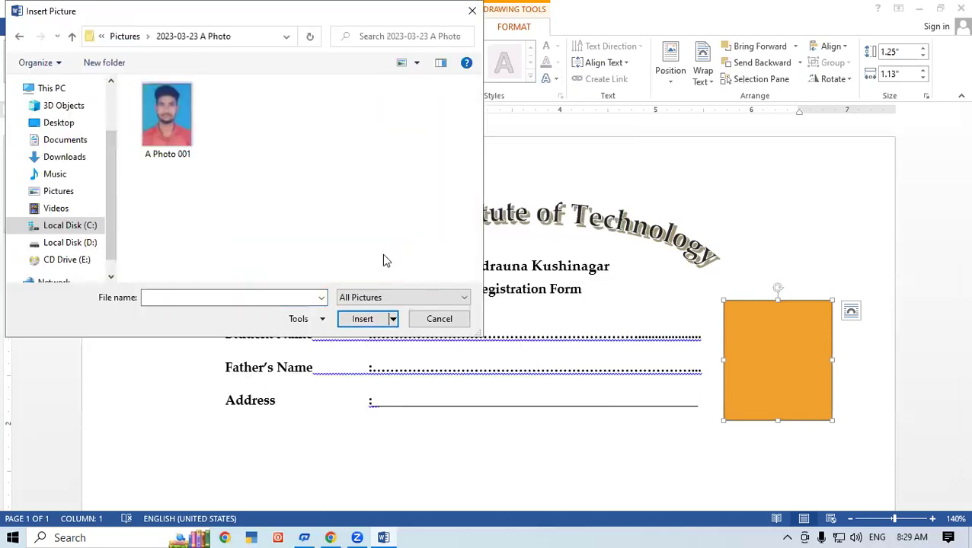
key("Down")
key("Return")
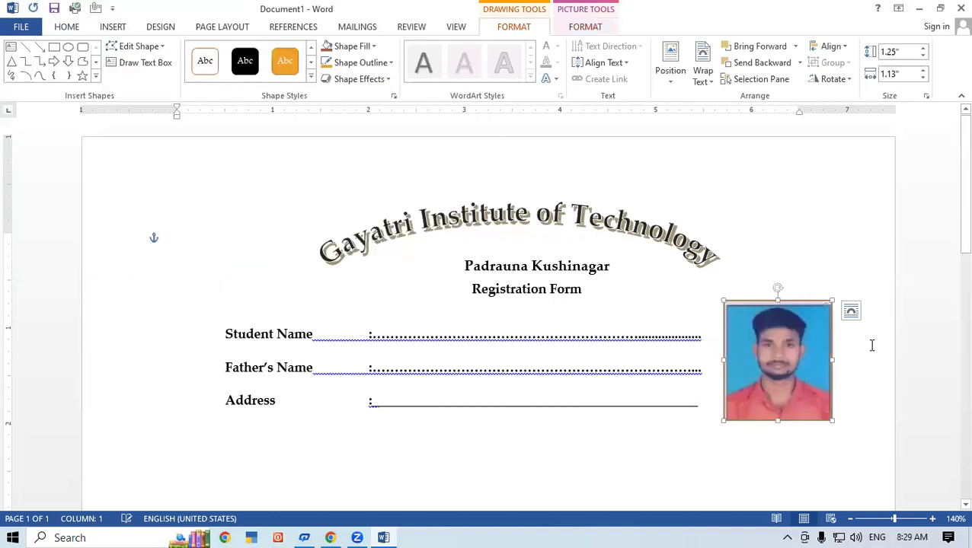
- Give the photo a thicker black picture border, then create a new blank document
left_click(871, 346)
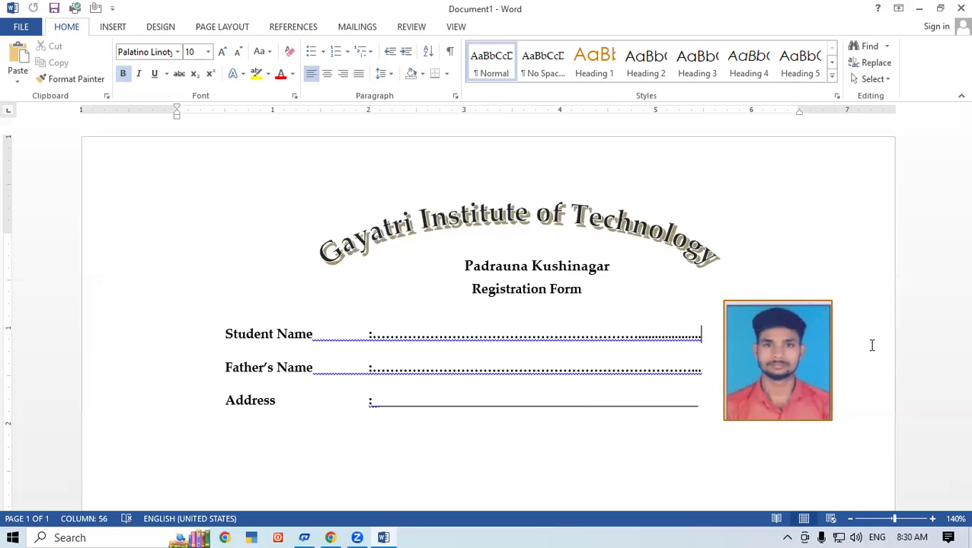
left_click(820, 328)
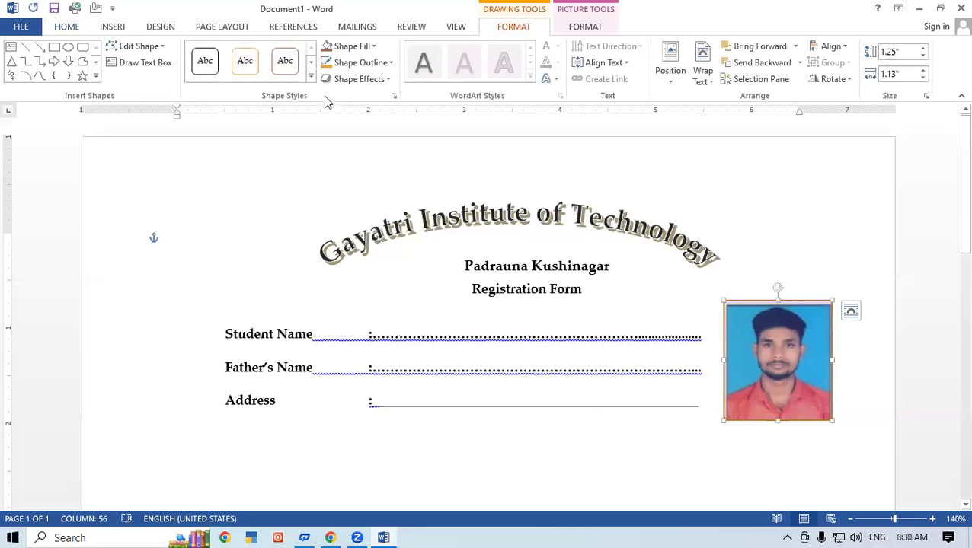
left_click(578, 32)
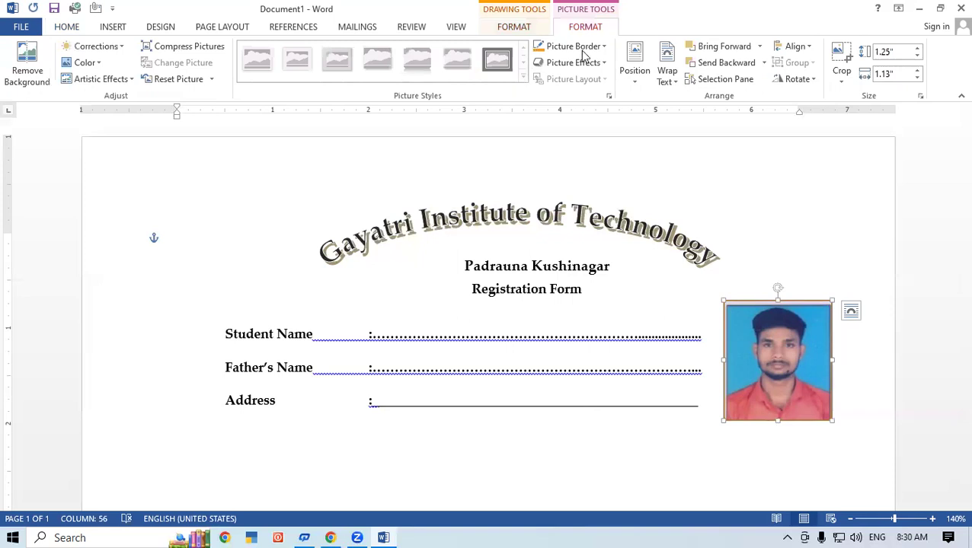
left_click(582, 49)
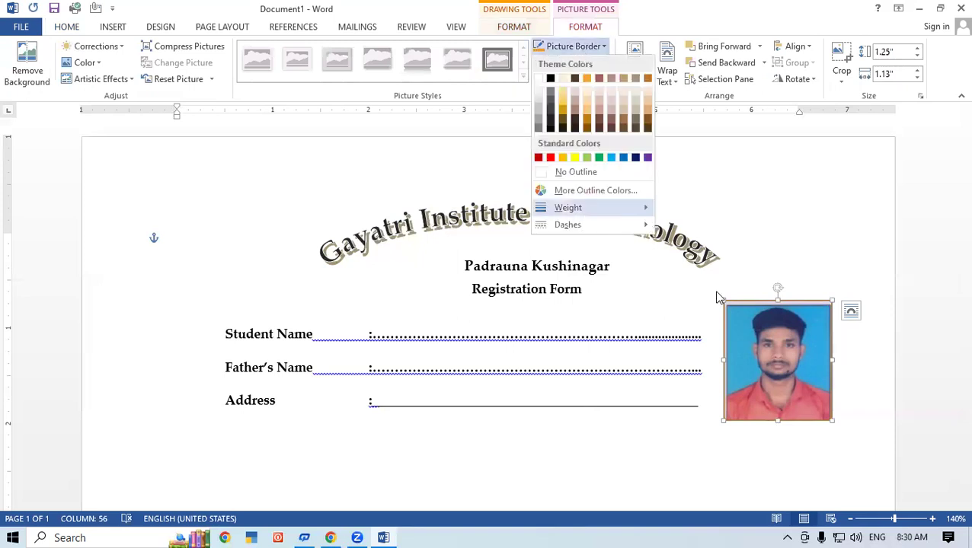
left_click(685, 182)
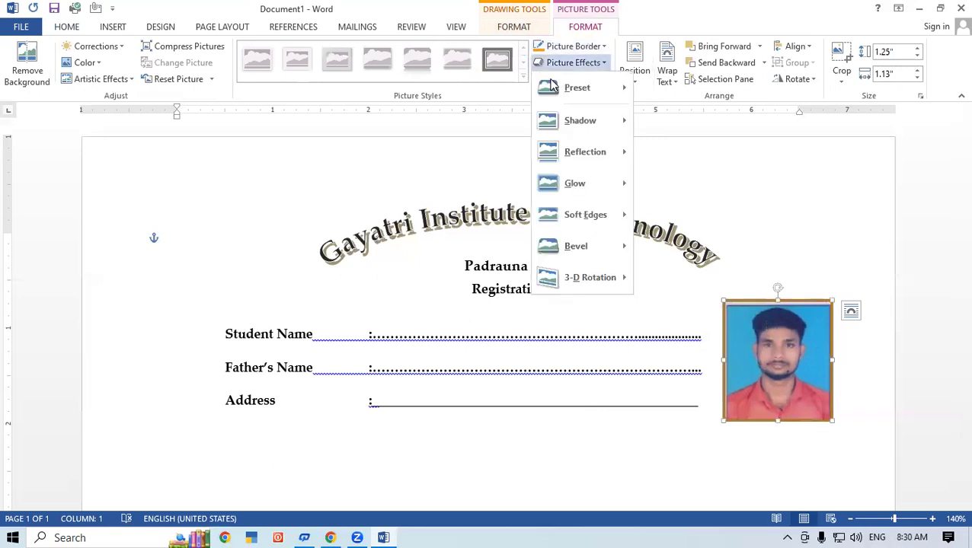
left_click(573, 47)
left_click(550, 79)
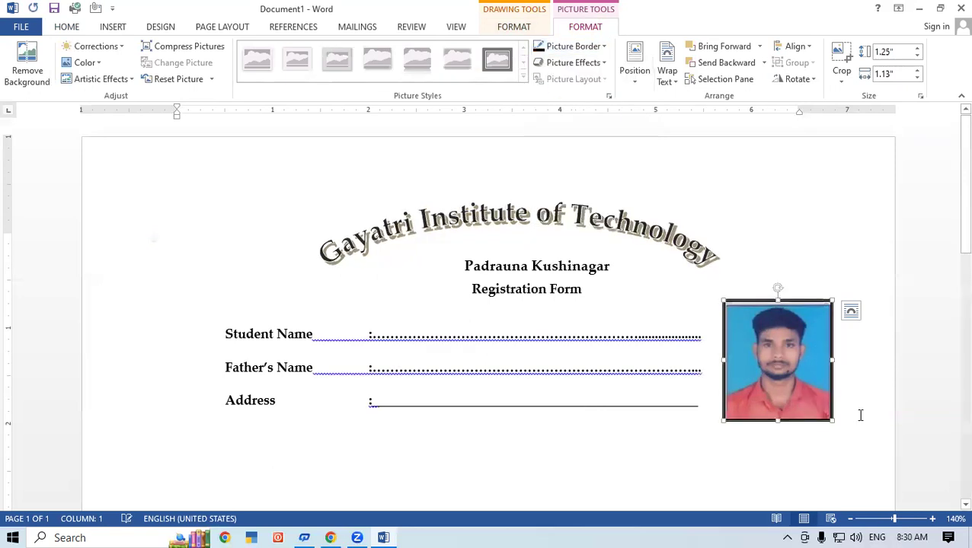
left_click(859, 415)
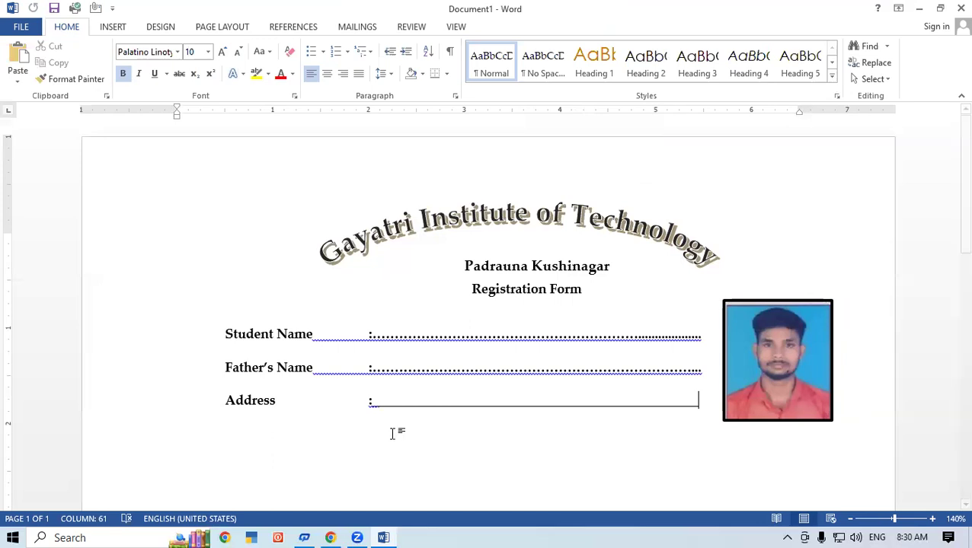
key("ctrl+n")
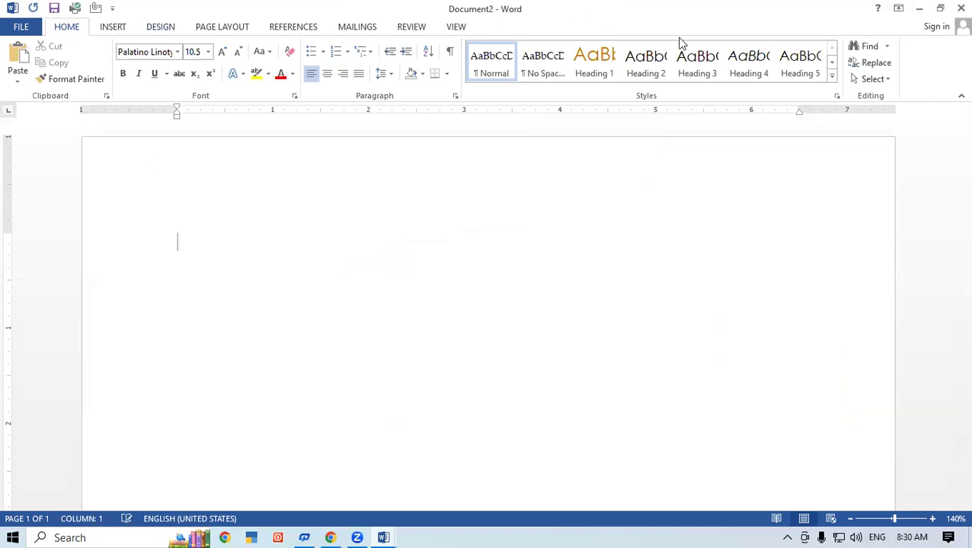
scroll(685, 49, "down", 1)
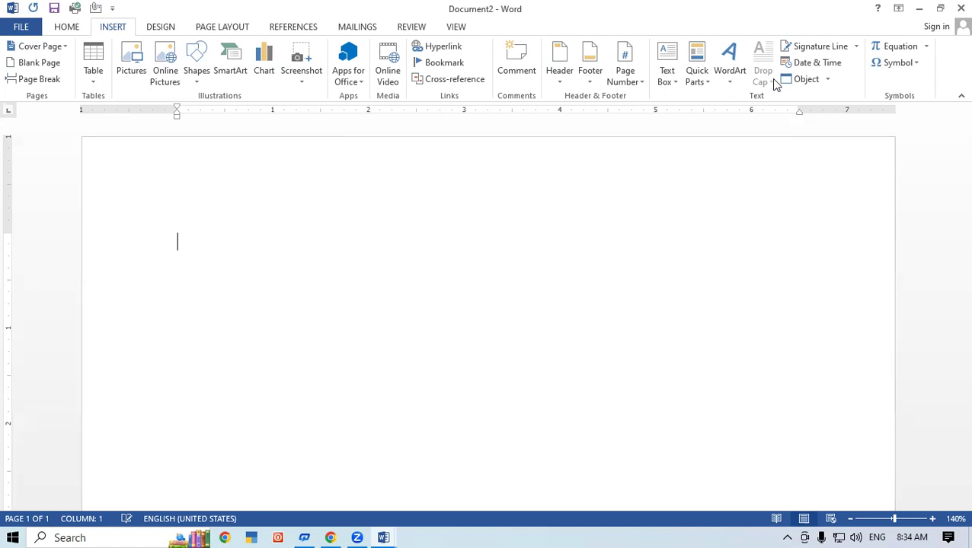
- Generate sample text with =rand(50) and place the cursor before the first paragraph
type("=")
type("rand")
type("(")
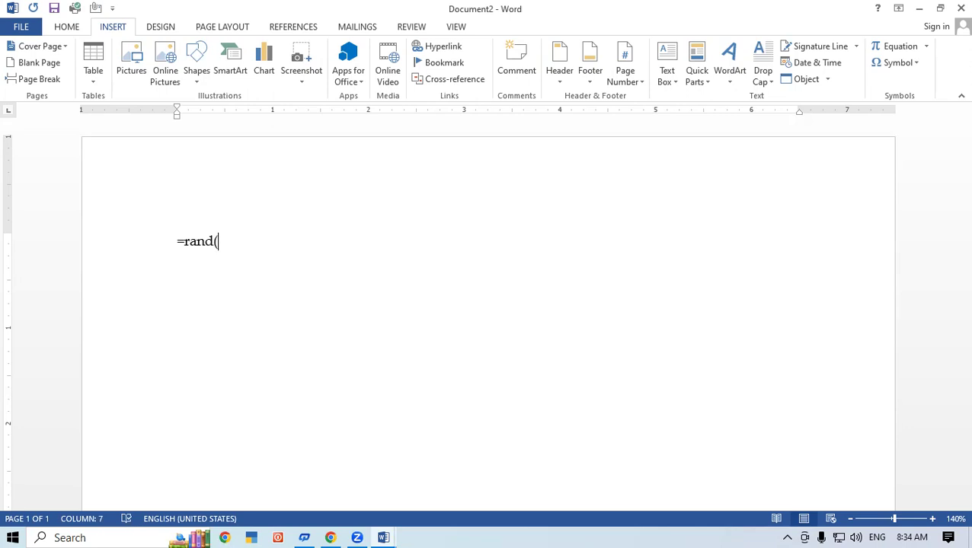
type("50)")
key("Return")
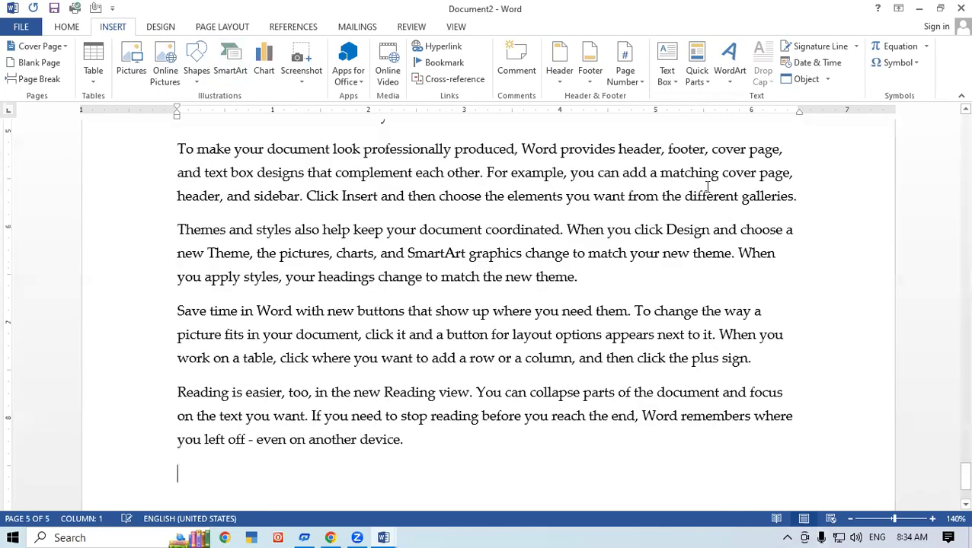
left_click(606, 288)
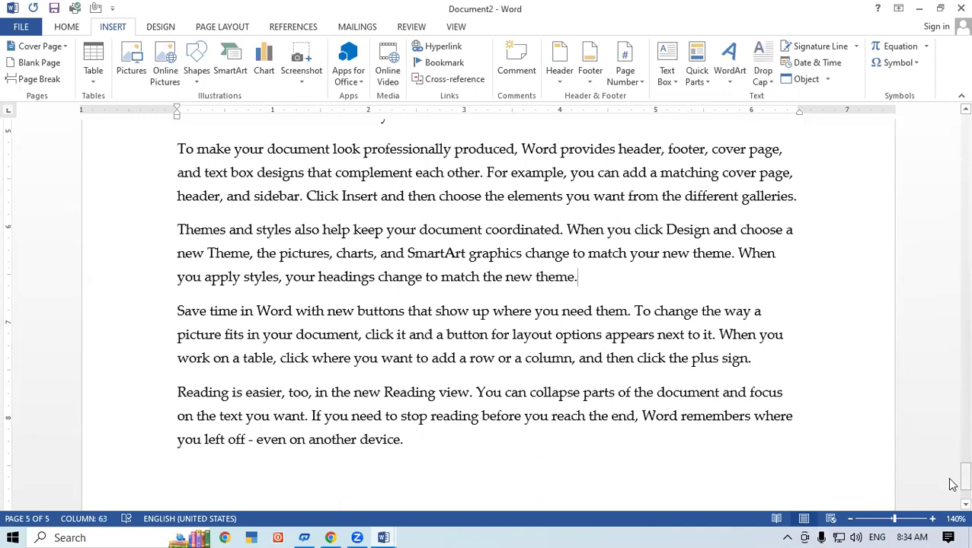
left_click_drag(965, 476, 964, 130)
left_click(176, 236)
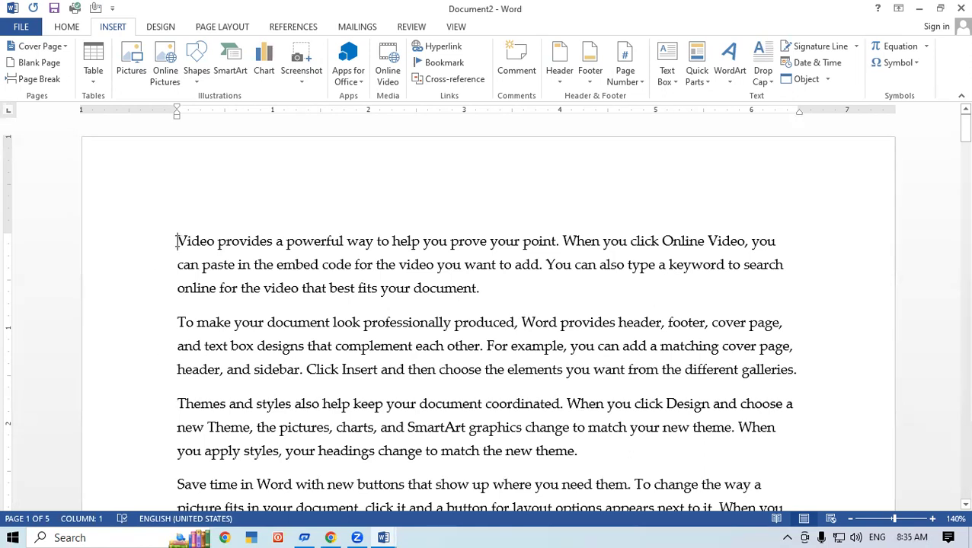
- Make the V and T of the first two paragraphs dropped capitals, then open a new document
left_click(765, 85)
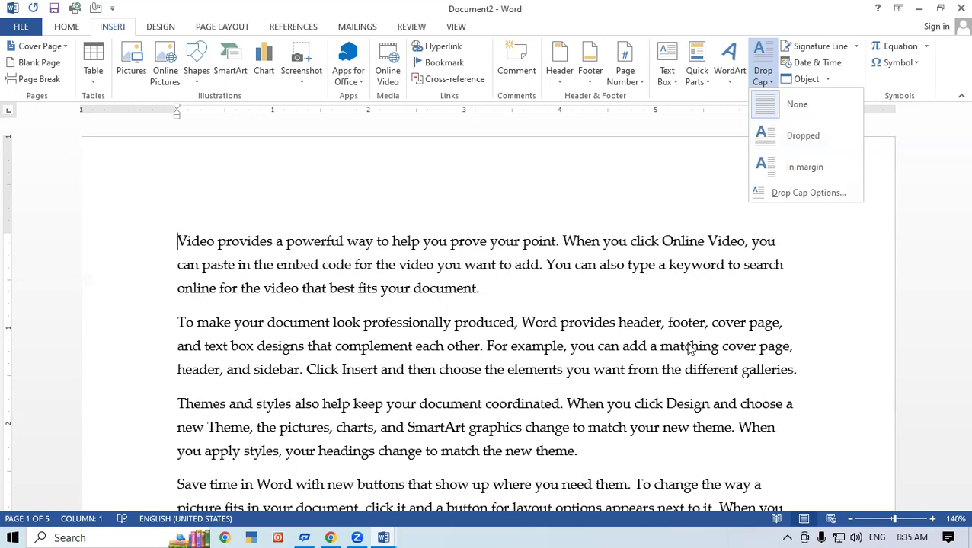
left_click(798, 146)
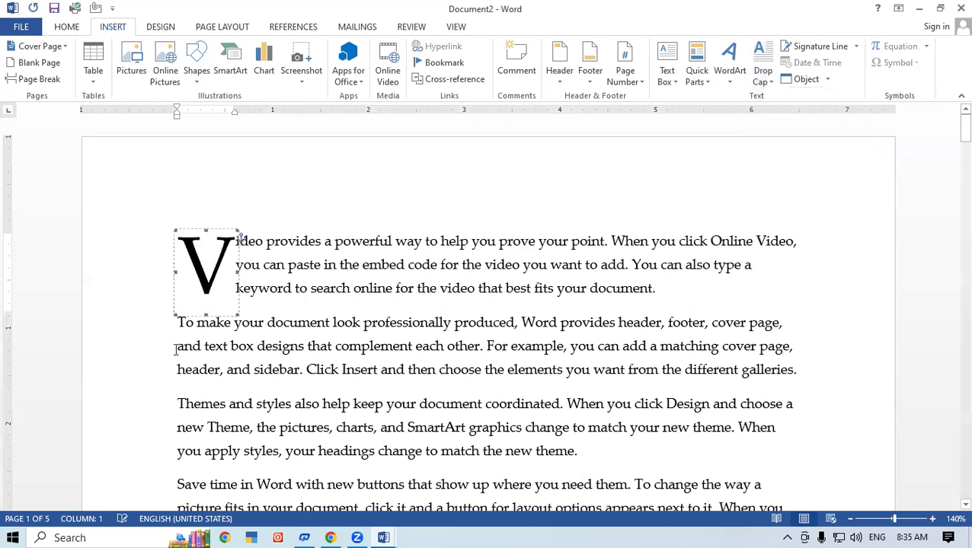
left_click(176, 324)
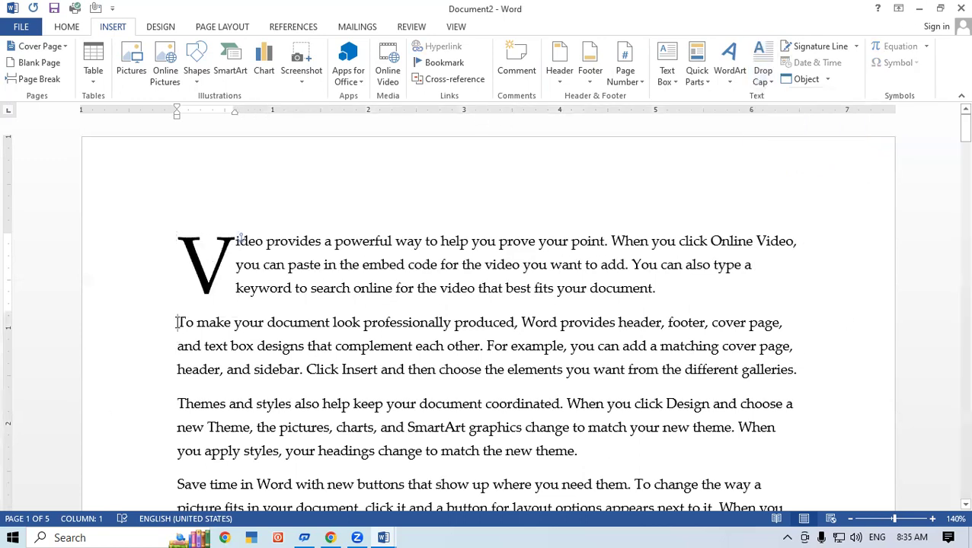
left_click(767, 83)
left_click(795, 137)
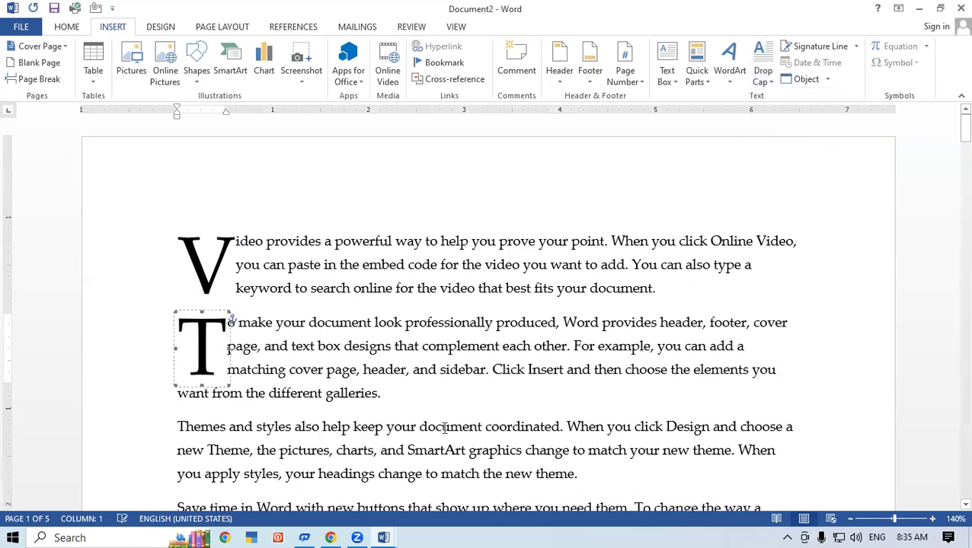
left_click(406, 393)
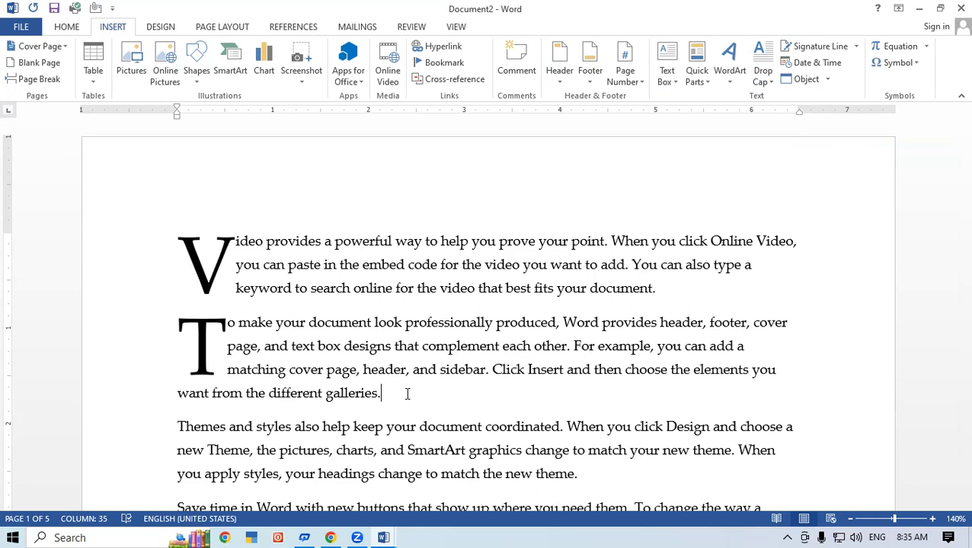
key("ctrl+n")
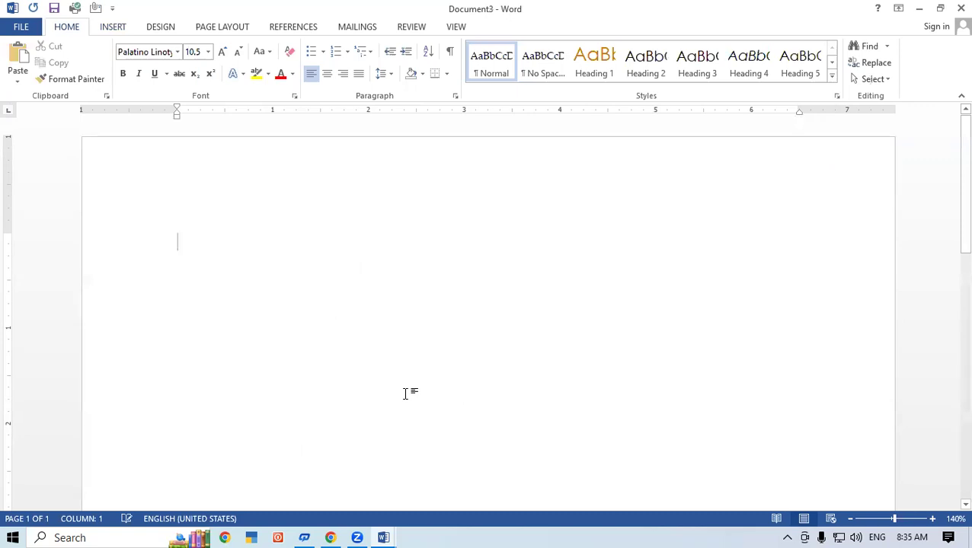
- Type Information, Institute and Income on separate lines, then place the cursor before Information
type("In")
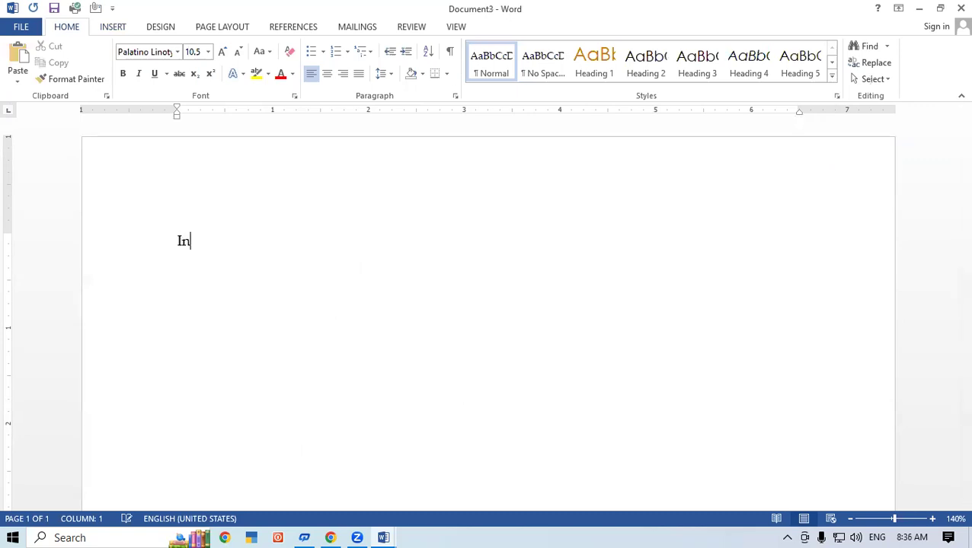
type("foram")
key("BackSpace")
key("BackSpace")
type("mation")
key("Return")
type("Institute of")
key("BackSpace")
key("BackSpace")
key("Return")
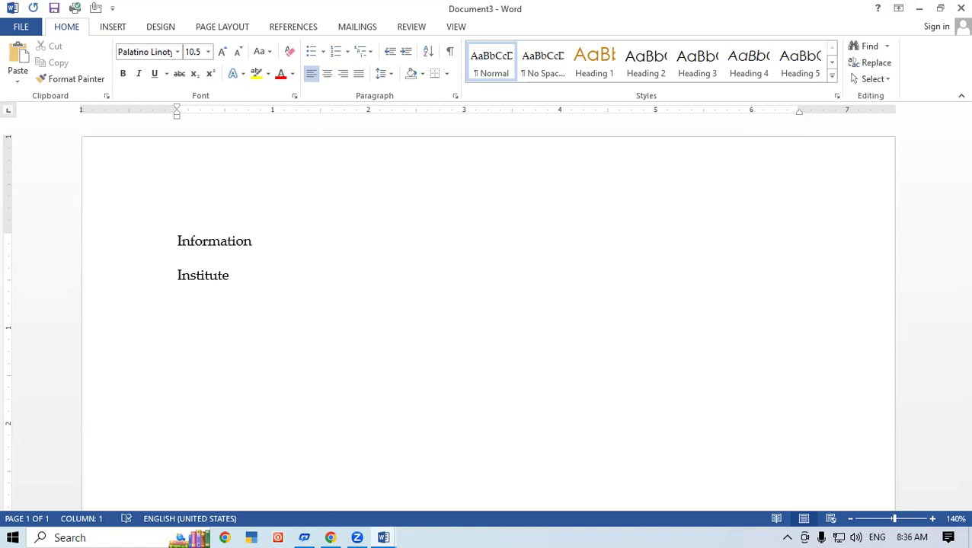
type("Income")
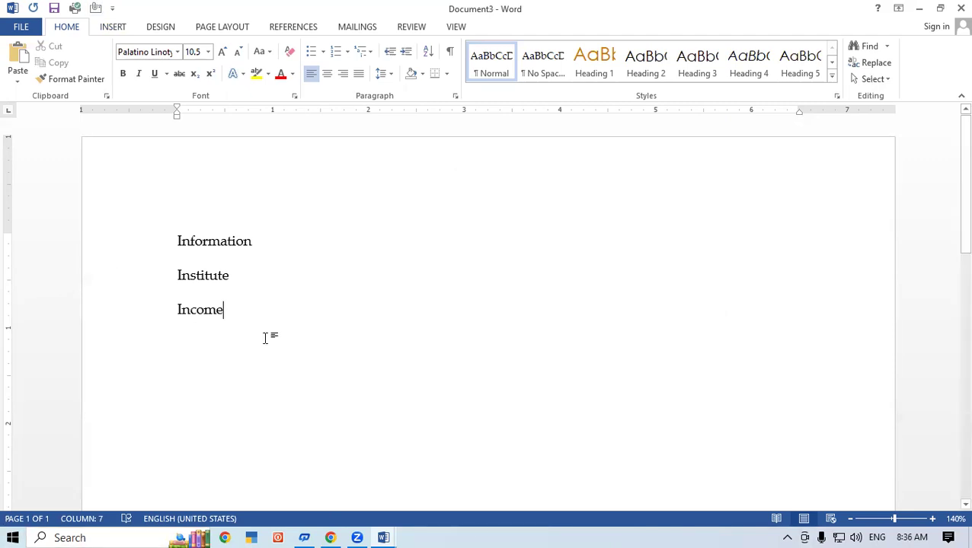
left_click(175, 240)
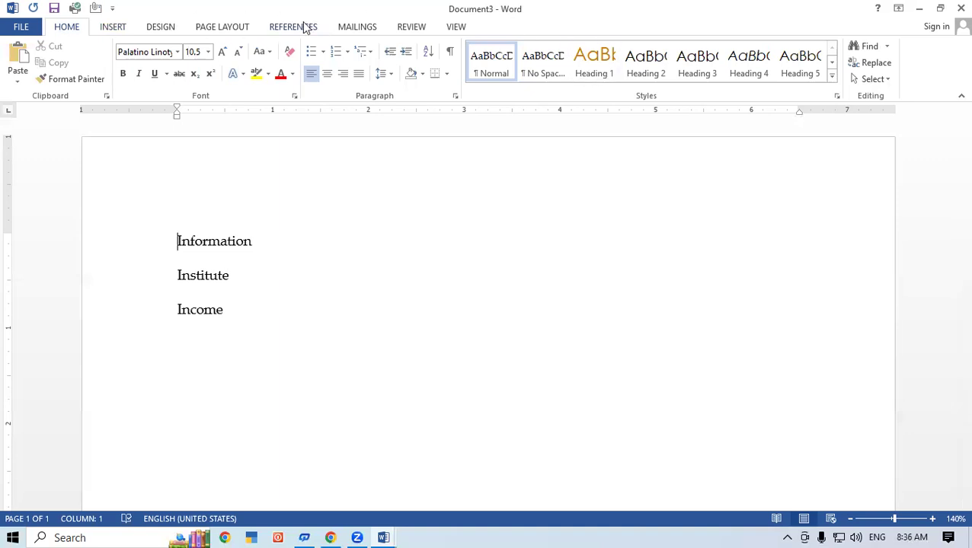
- Apply a Dropped drop cap to the I of Information
left_click(110, 27)
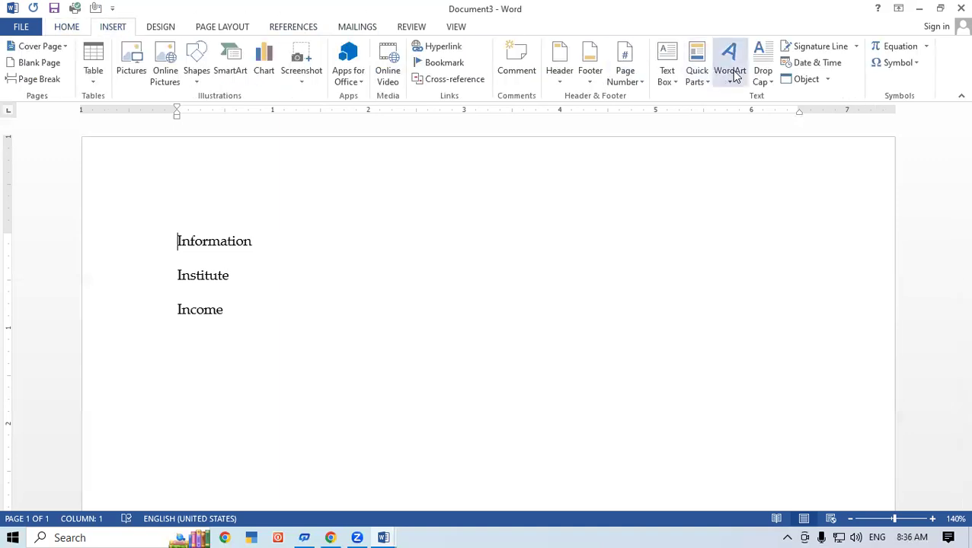
left_click(763, 80)
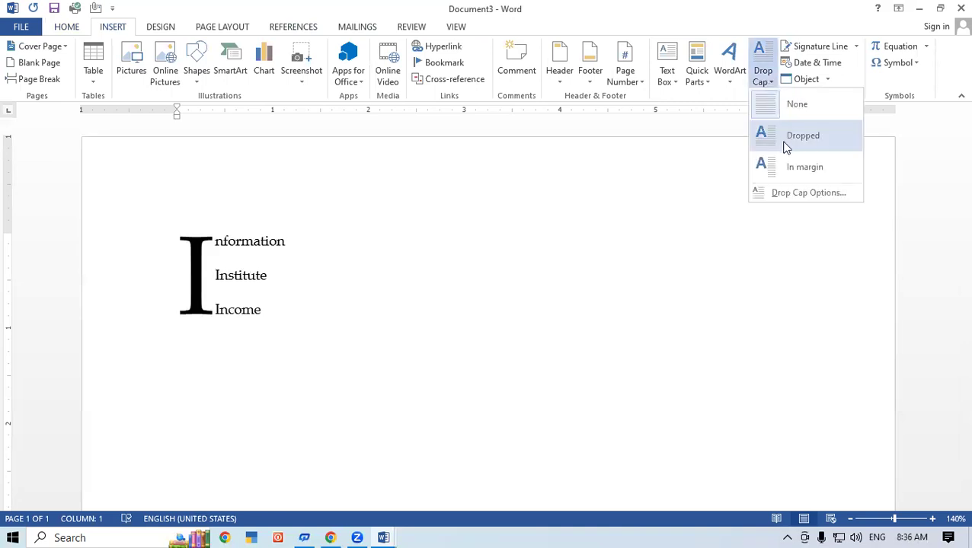
left_click(297, 321)
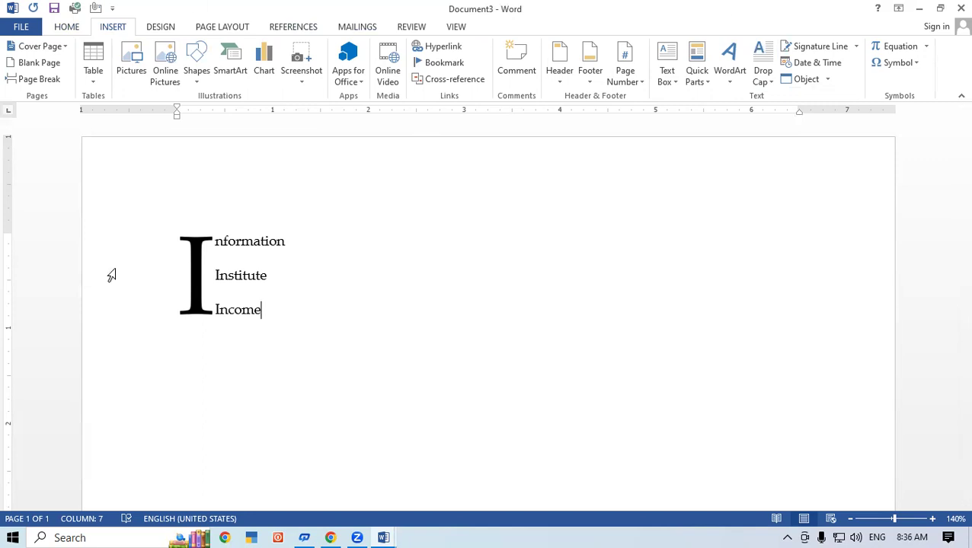
- Delete the leading I from Institute and from Income
left_click(220, 275)
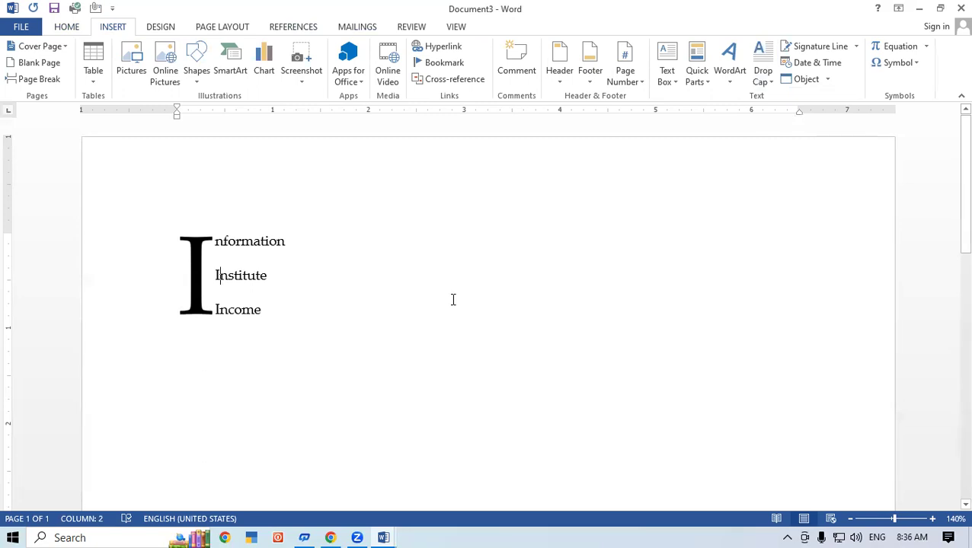
key("BackSpace")
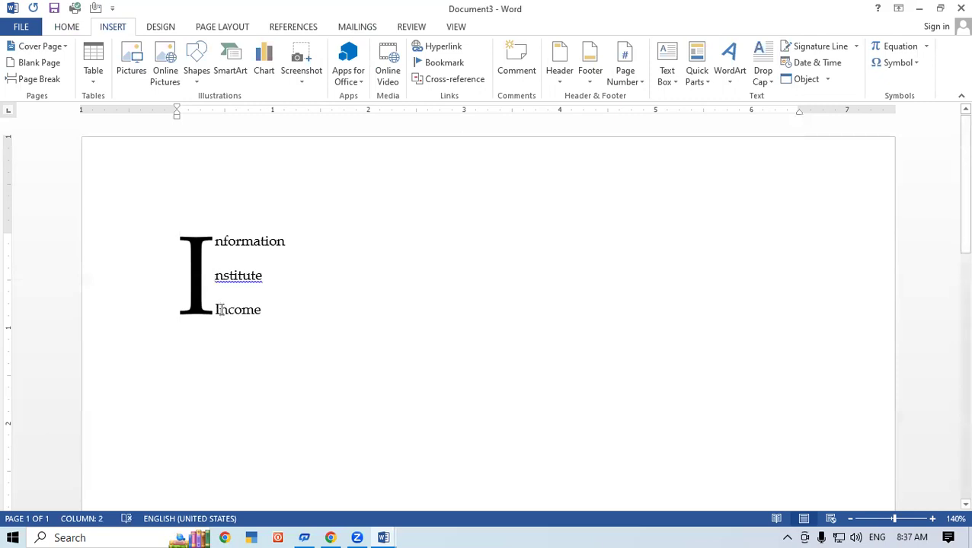
key("BackSpace")
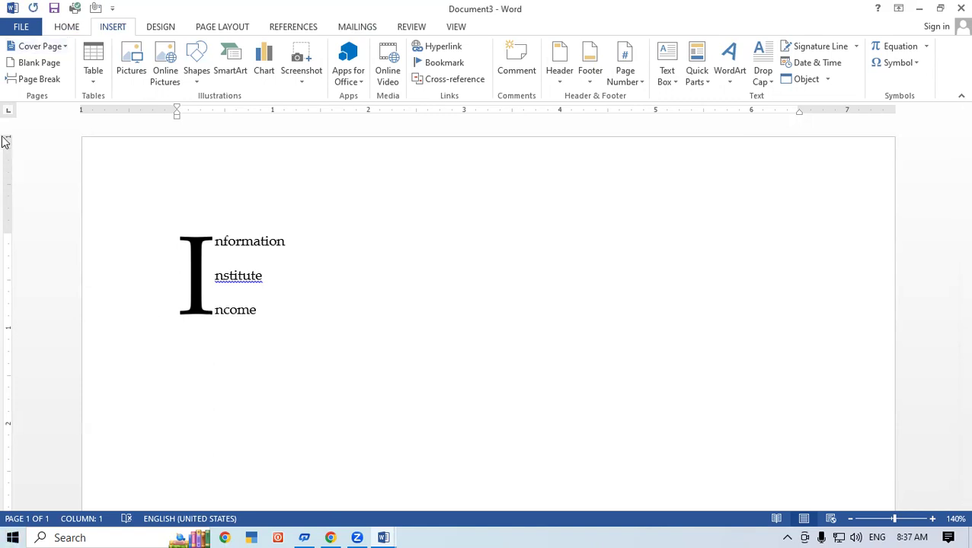
- Check the suggestions for 'nstitute', then add 'ncome' to the dictionary
right_click(234, 286)
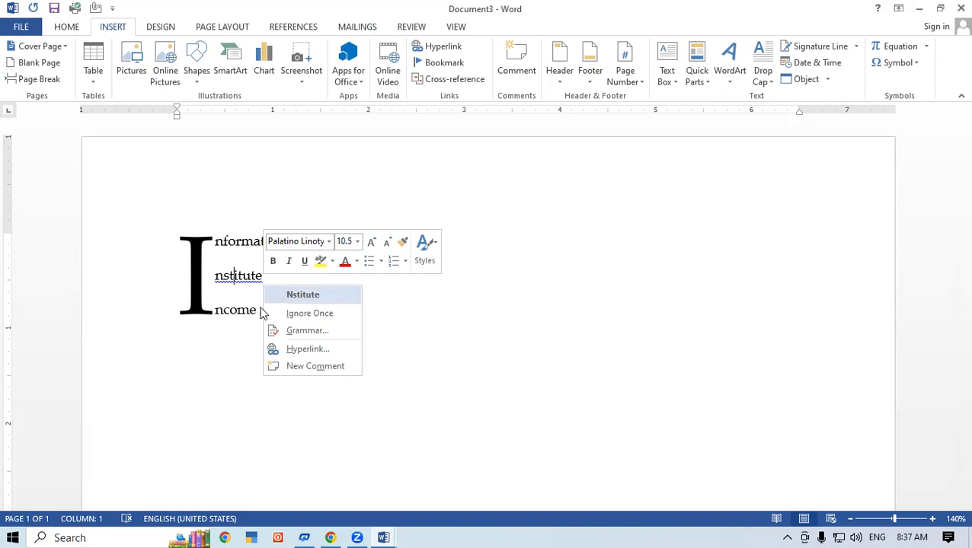
left_click(274, 308)
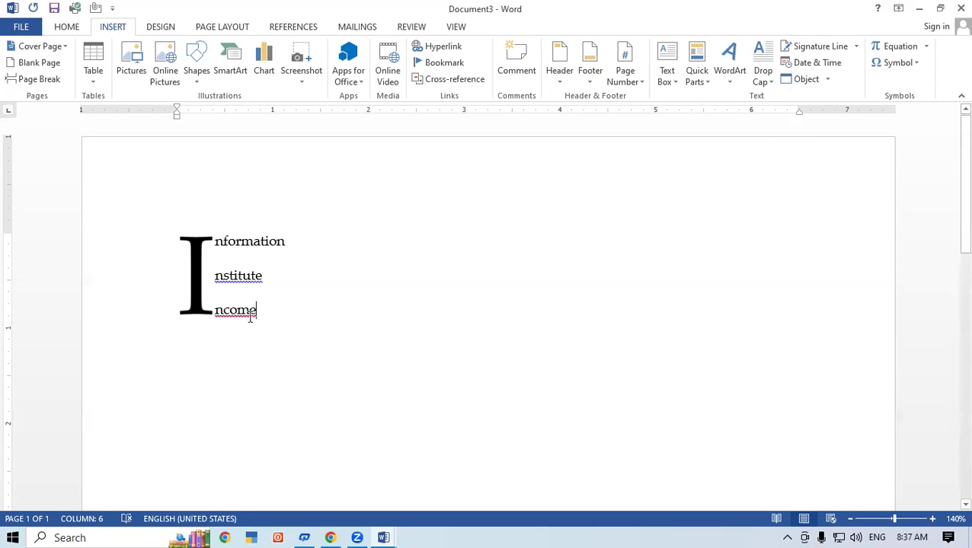
right_click(246, 315)
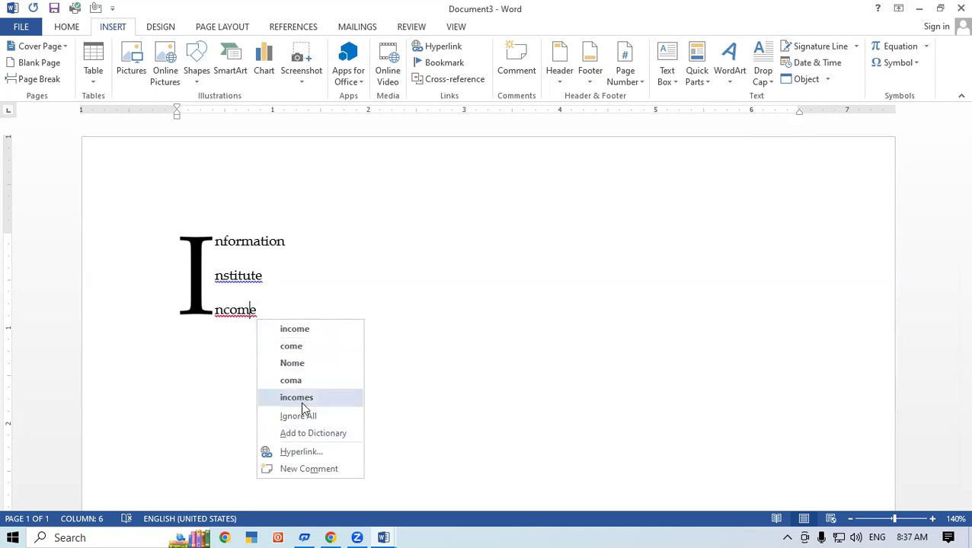
left_click(313, 433)
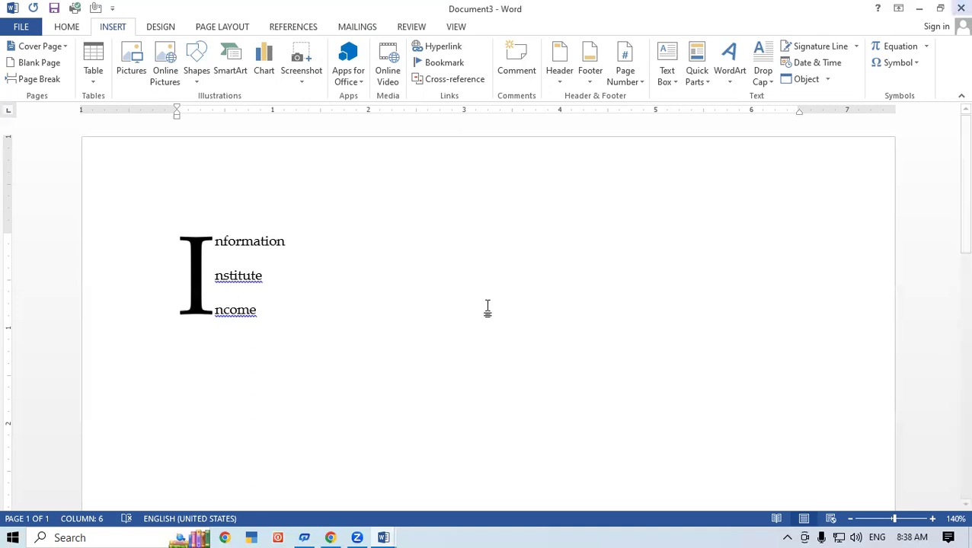
key("Up")
key("Up")
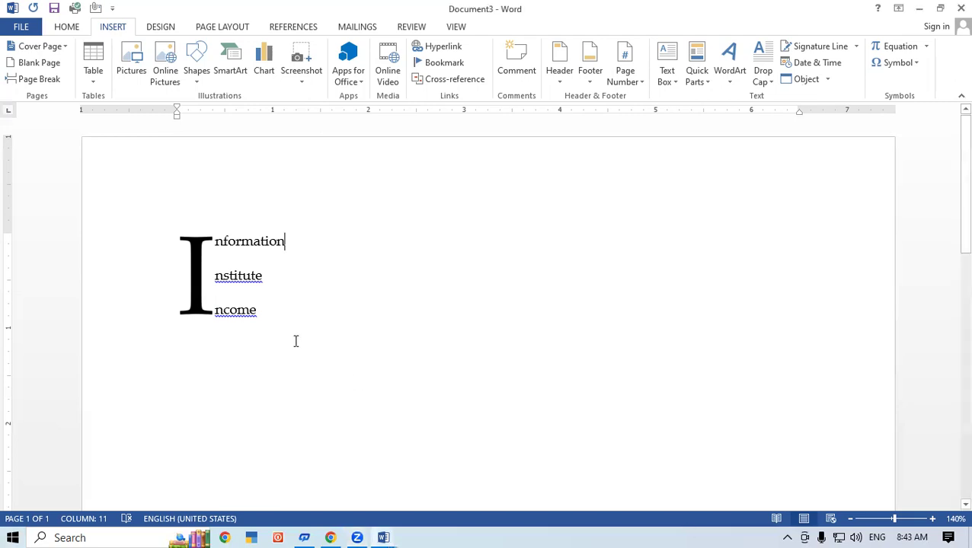
- Create a new document, fill it with sample paragraphs via =rand(), and return to the top
key("ctrl+n")
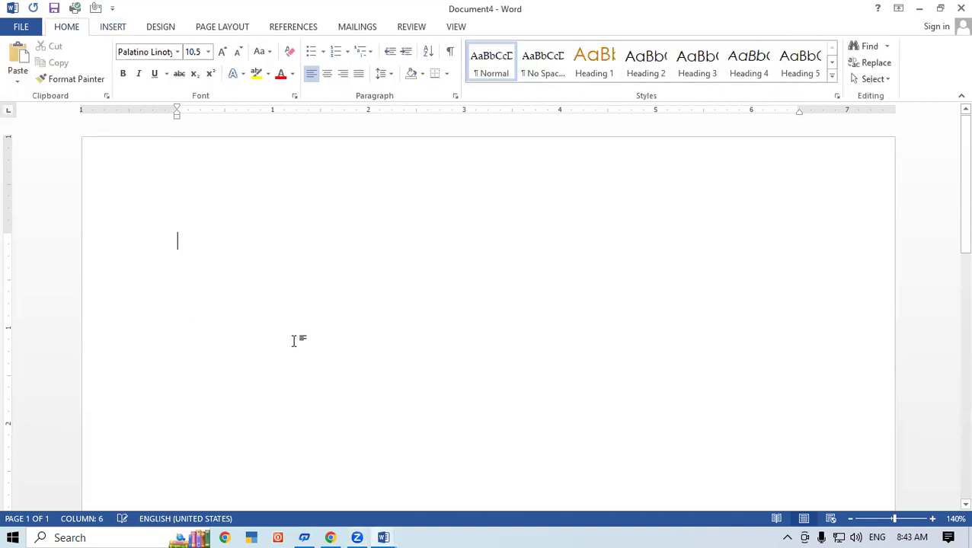
type("=rand()")
key("Return")
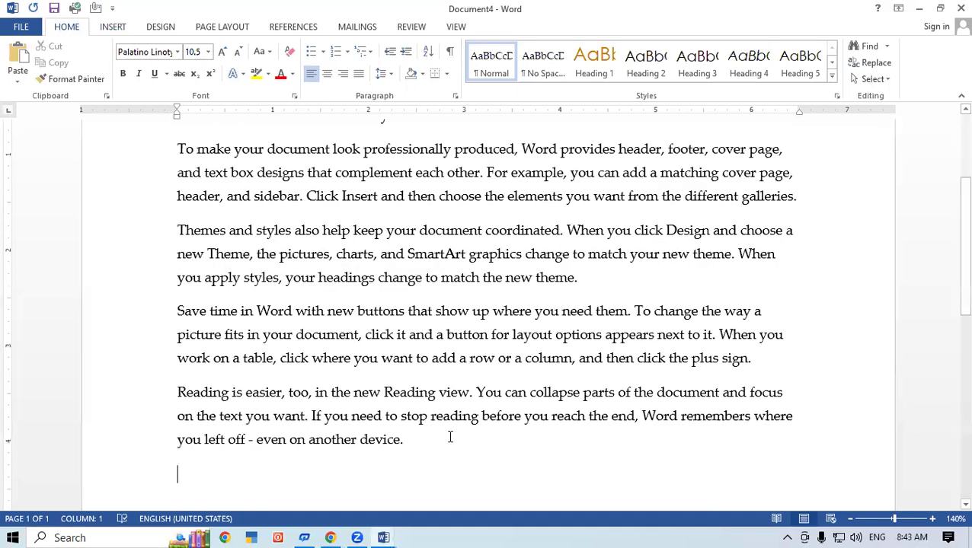
scroll(947, 175, "up", 1)
scroll(952, 145, "up", 2)
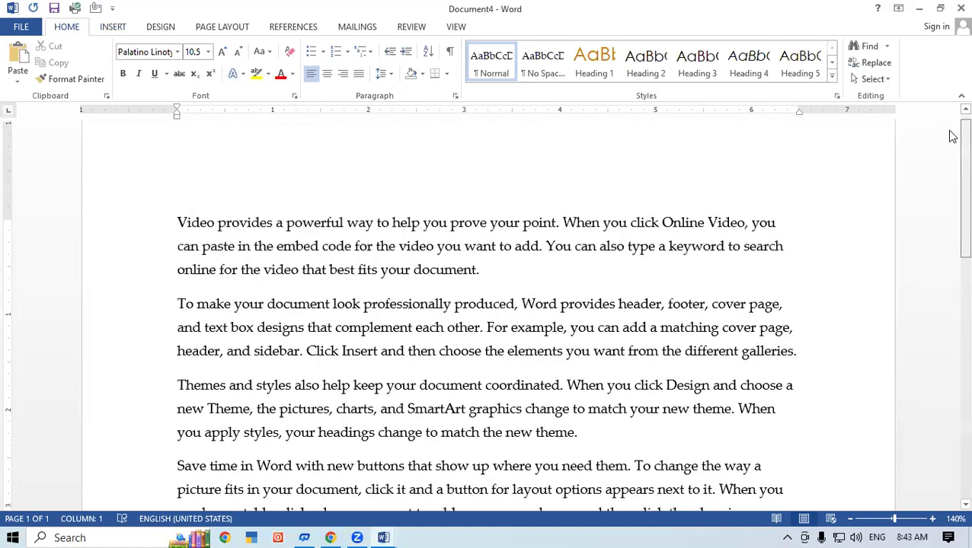
scroll(948, 145, "up", 1)
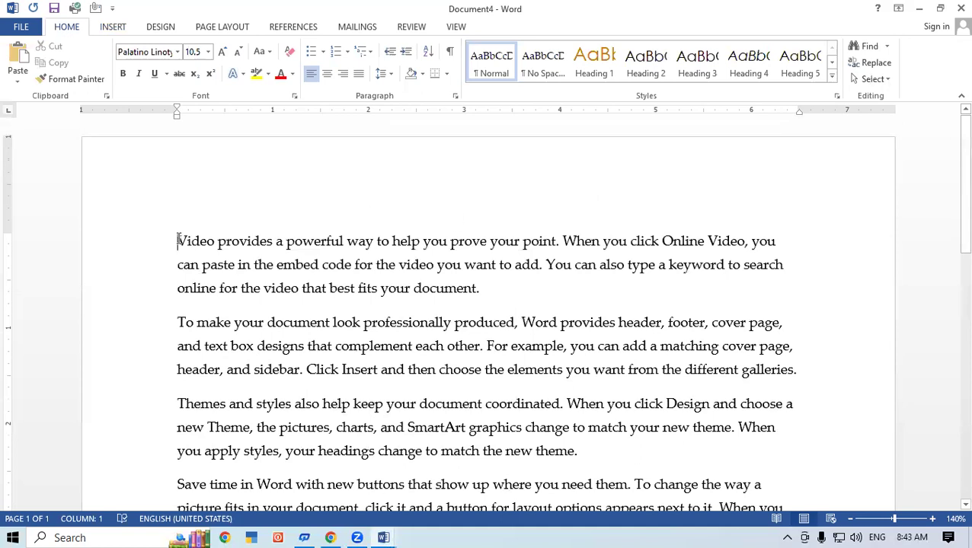
- Add a tab-indented 'Date:' label above the text and insert the date 08-Sep-23
key("Return")
key("Return")
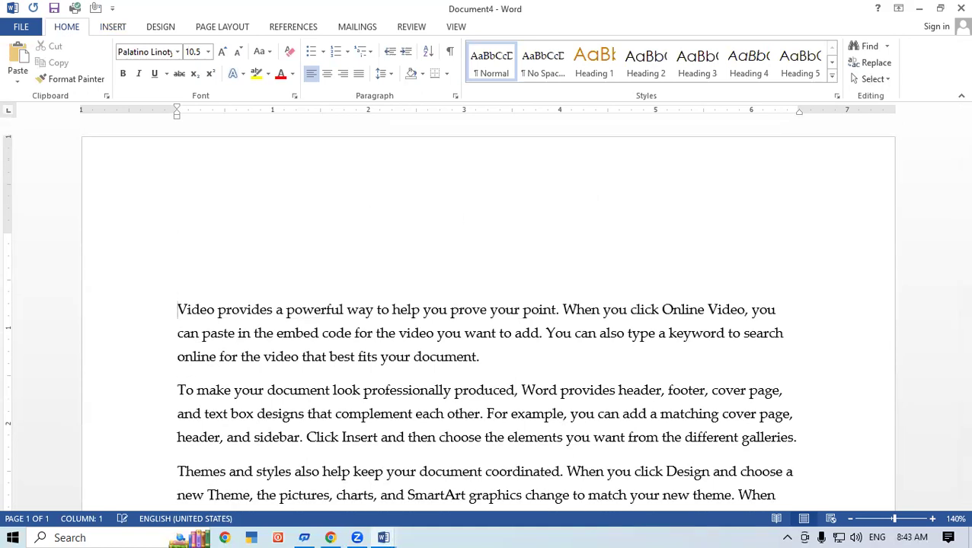
left_click(189, 241)
key("Tab")
key("Tab")
key("Tab")
key("Tab")
key("Tab")
key("Tab")
key("Tab")
type("Date")
type(":")
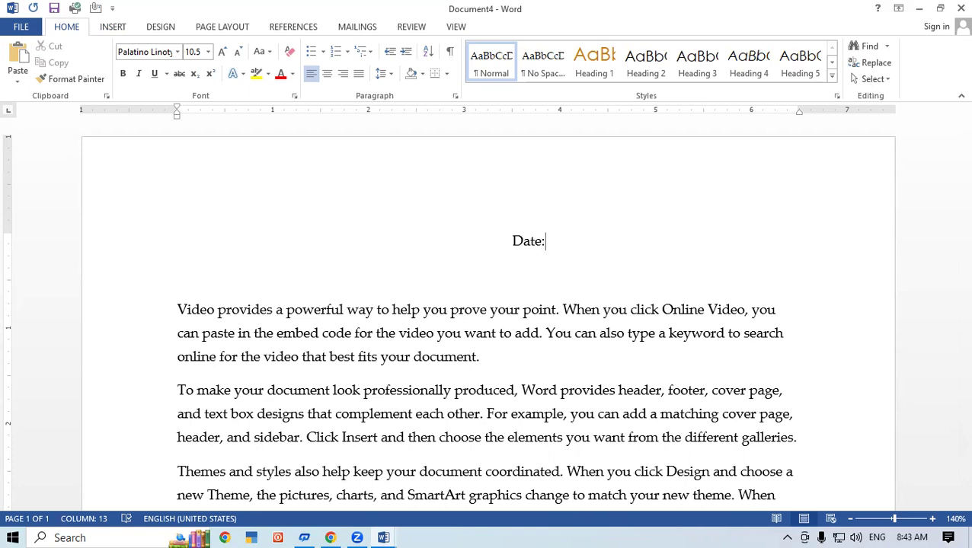
left_click(112, 26)
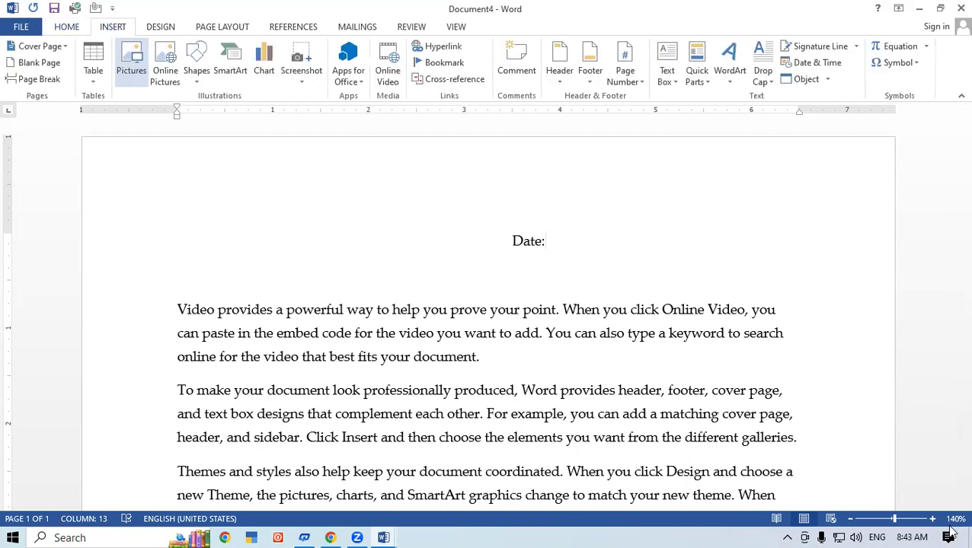
left_click(811, 62)
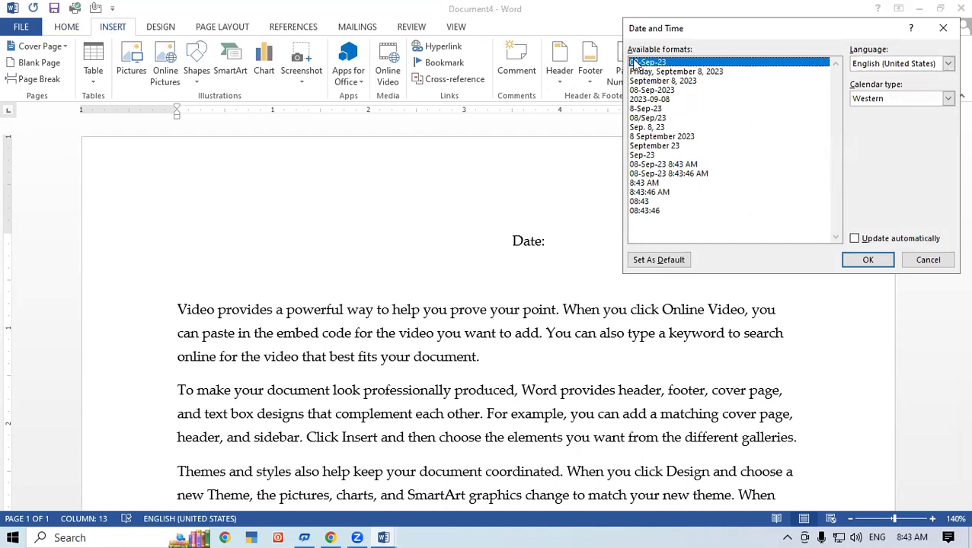
left_click(860, 260)
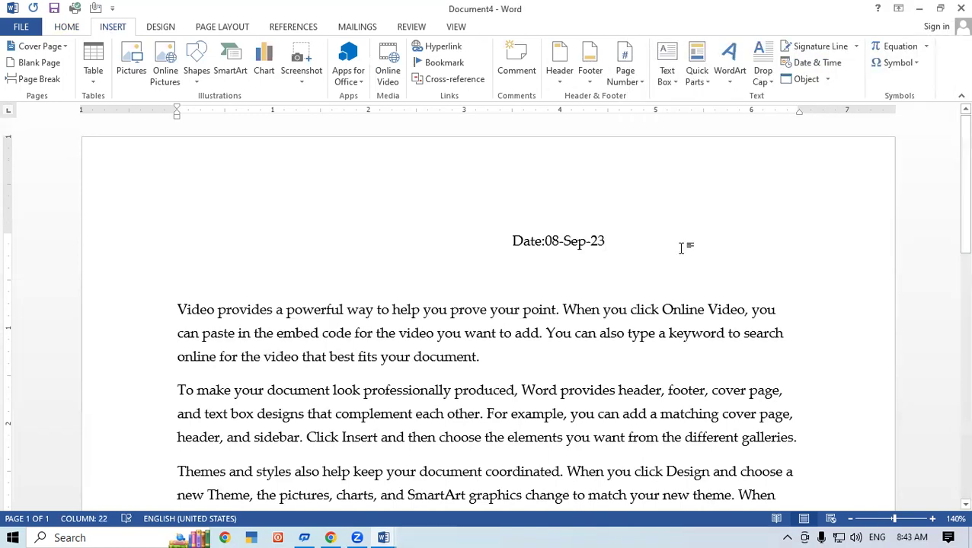
- Type 'Time:' and insert the current time 8:44:02 AM in h:mm:ss AM format
type(" Time")
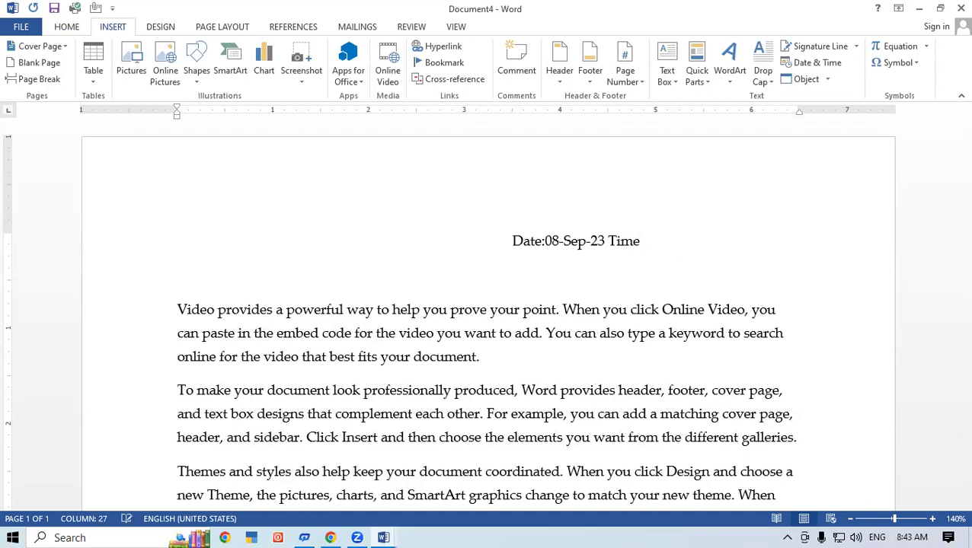
type(":")
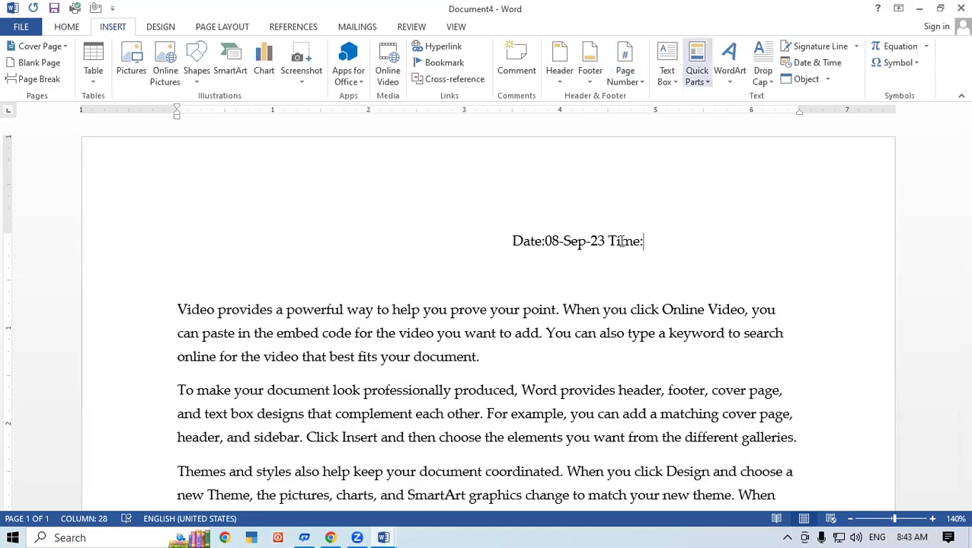
left_click(808, 62)
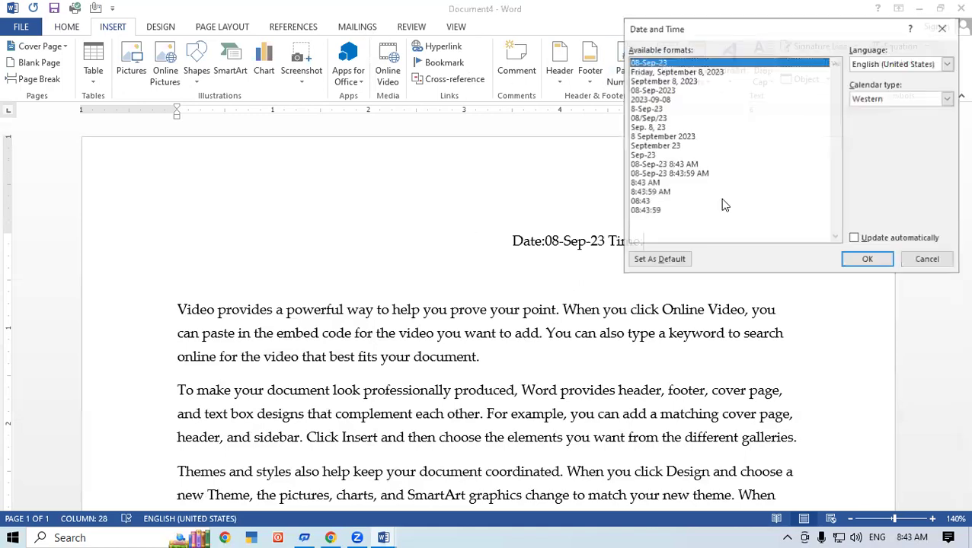
left_click(651, 191)
left_click(866, 260)
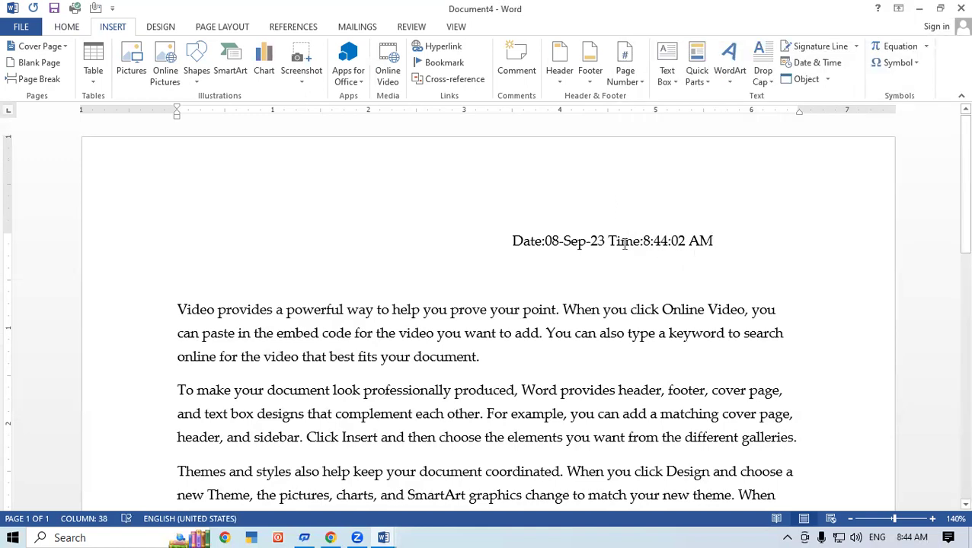
left_click(608, 240)
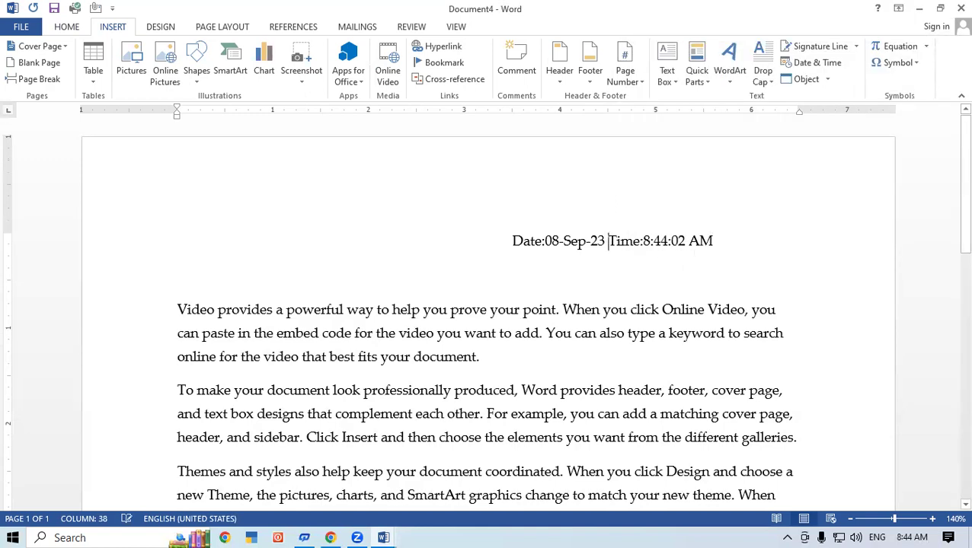
- Make the 'Time' and 'Date' labels bold
double_click(642, 241)
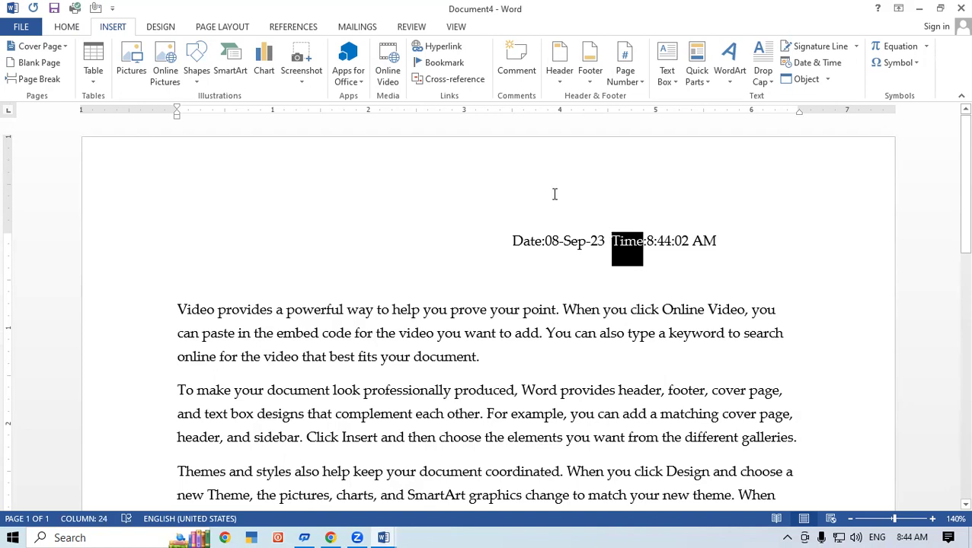
left_click(77, 32)
left_click(122, 73)
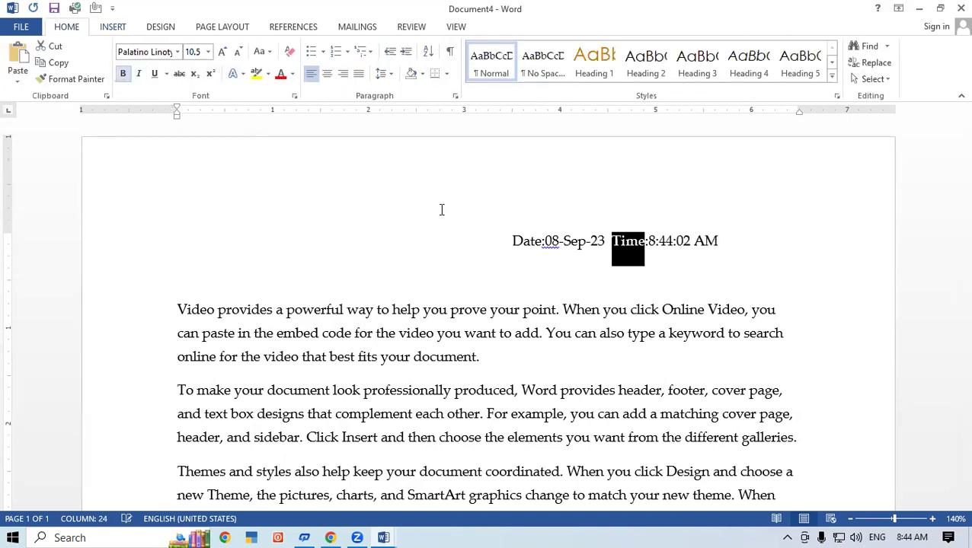
left_click(547, 241)
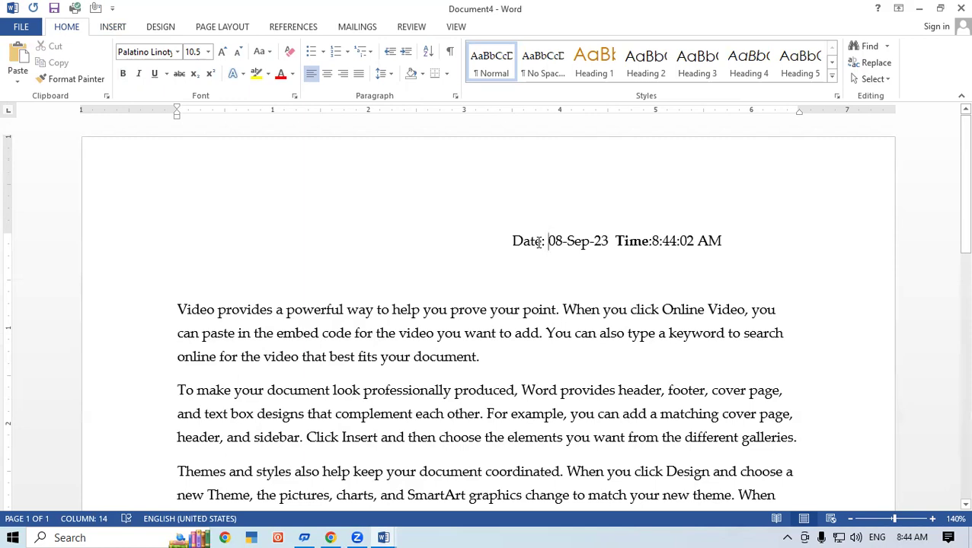
double_click(508, 242)
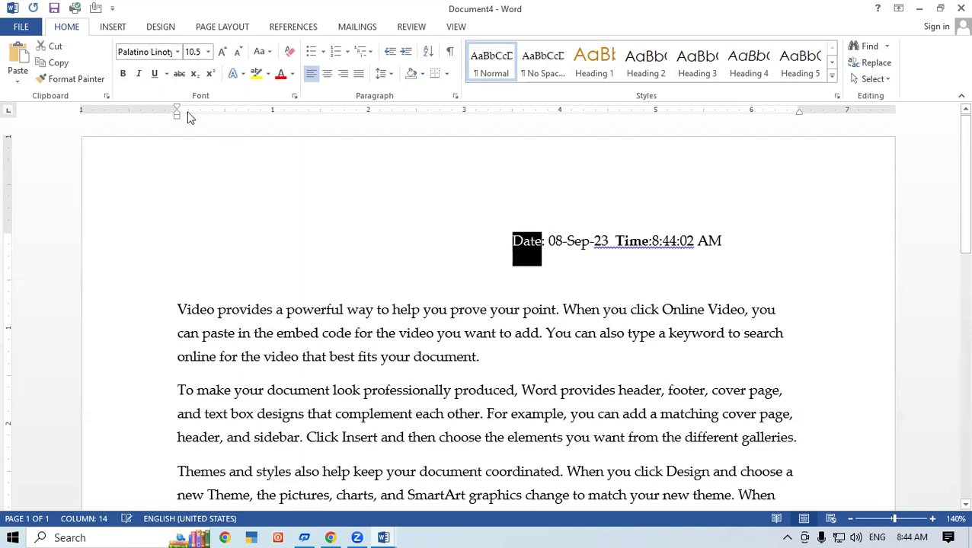
left_click(123, 73)
- Accept spelling suggestions to remove the doubled space and add a space after 'Time:'
left_click(642, 244)
right_click(652, 253)
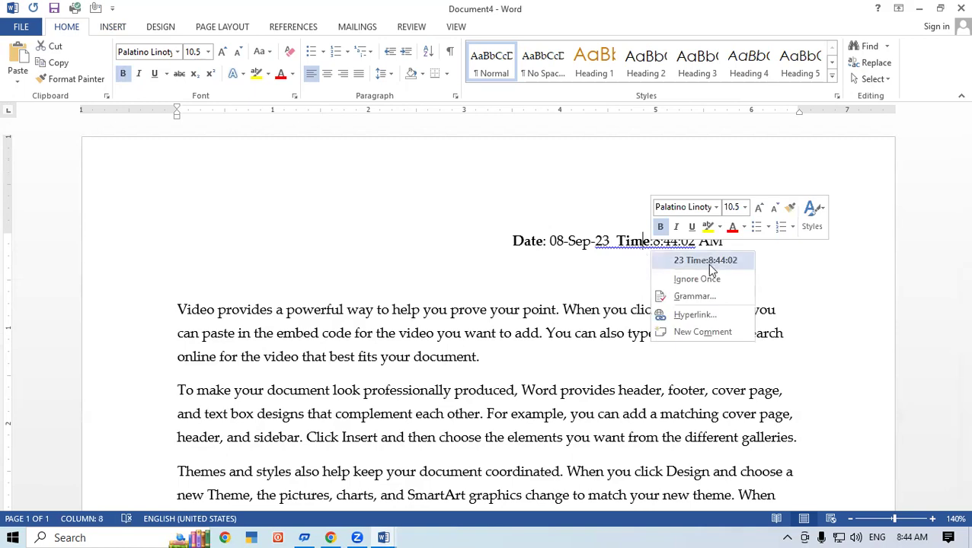
left_click(706, 264)
right_click(680, 249)
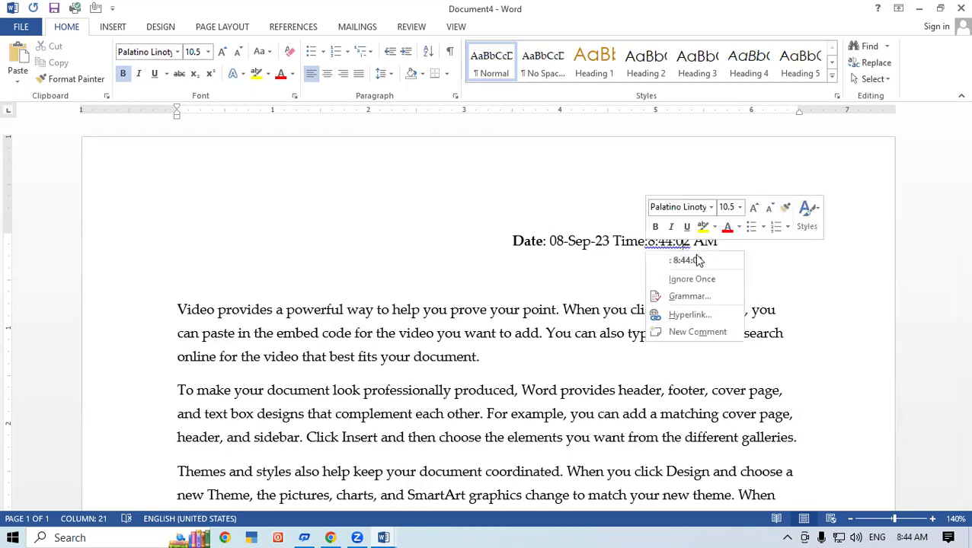
left_click(699, 261)
- Reapply bold to the 'Time' label
left_click(744, 243)
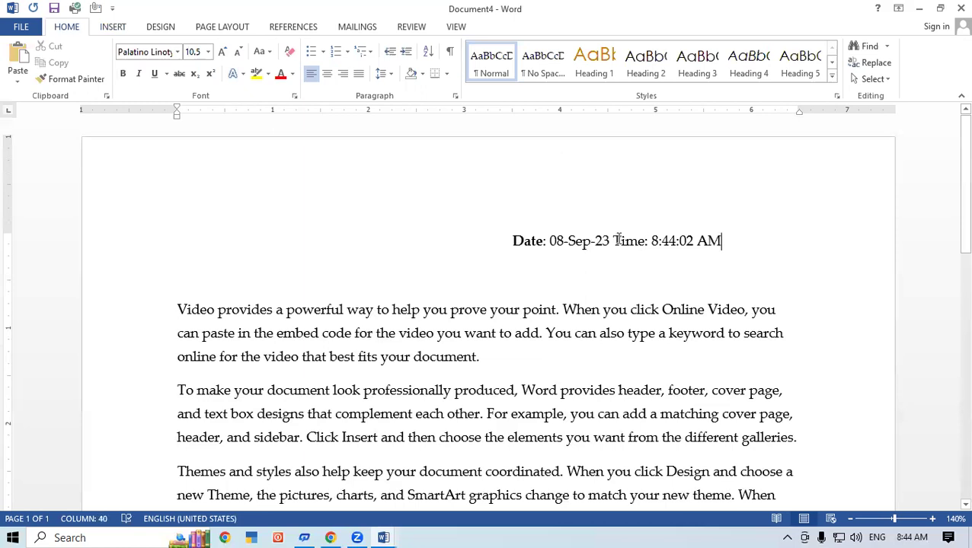
left_click_drag(614, 241, 644, 242)
left_click(124, 79)
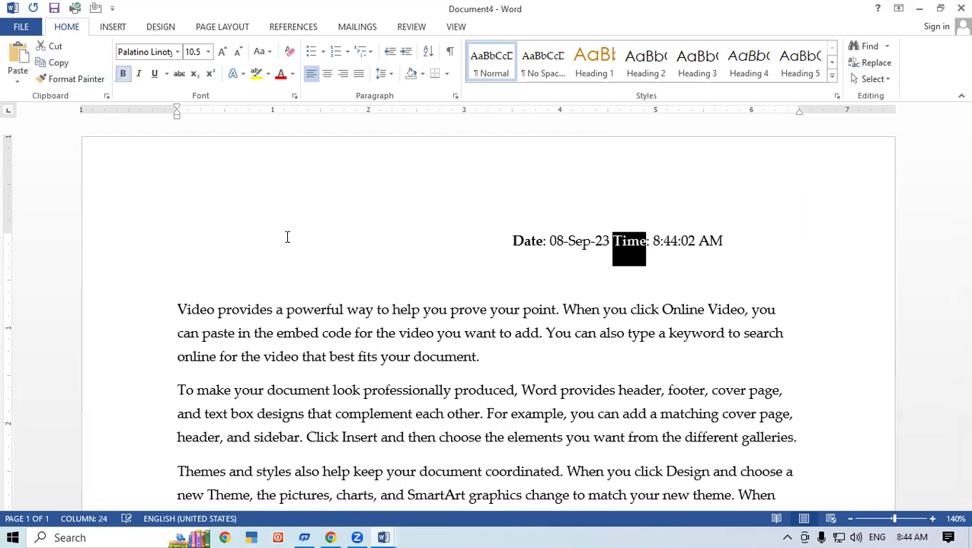
left_click(375, 242)
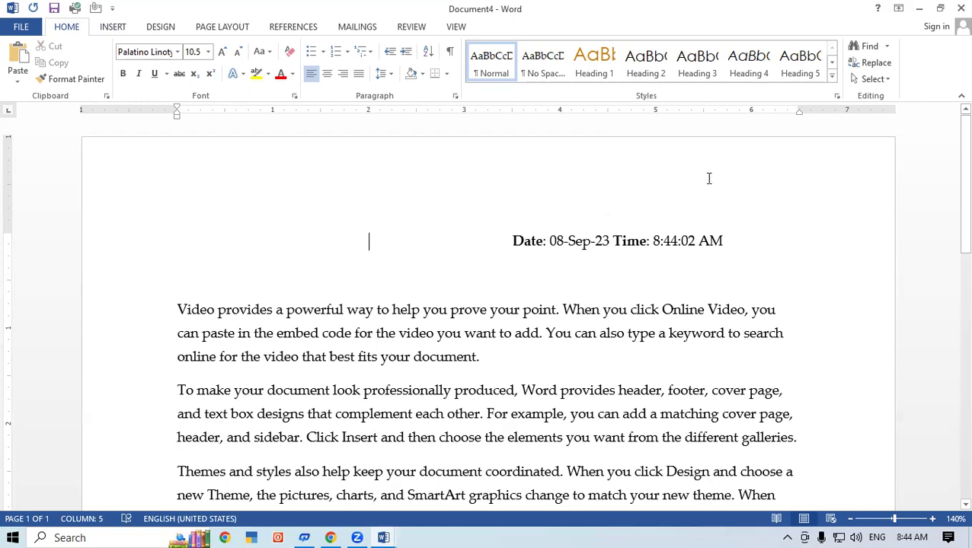
- Start a new tab-indented line after the last sample paragraph
scroll(952, 229, "down", 4)
scroll(947, 304, "down", 3)
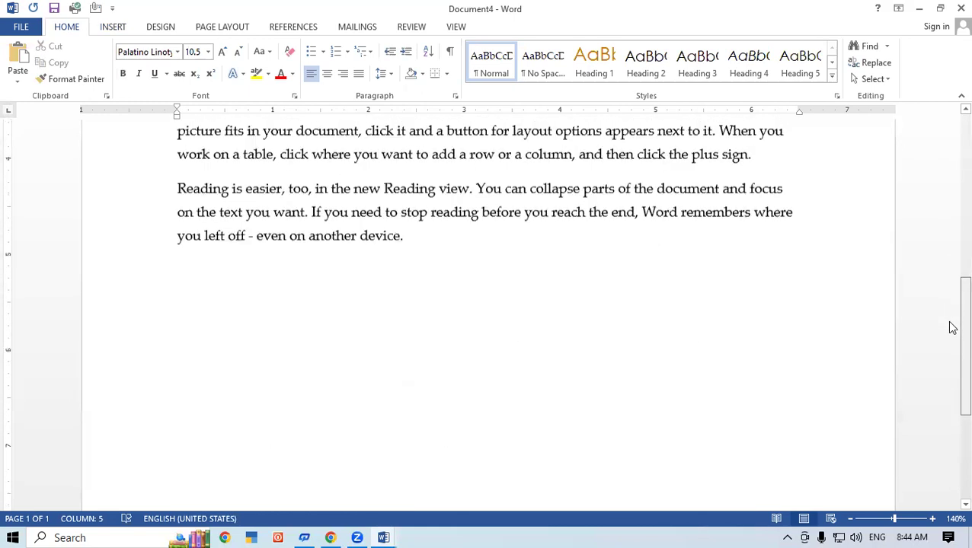
key("Return")
key("Tab")
key("Tab")
key("Tab")
key("Tab")
key("Tab")
key("Tab")
key("Tab")
key("Tab")
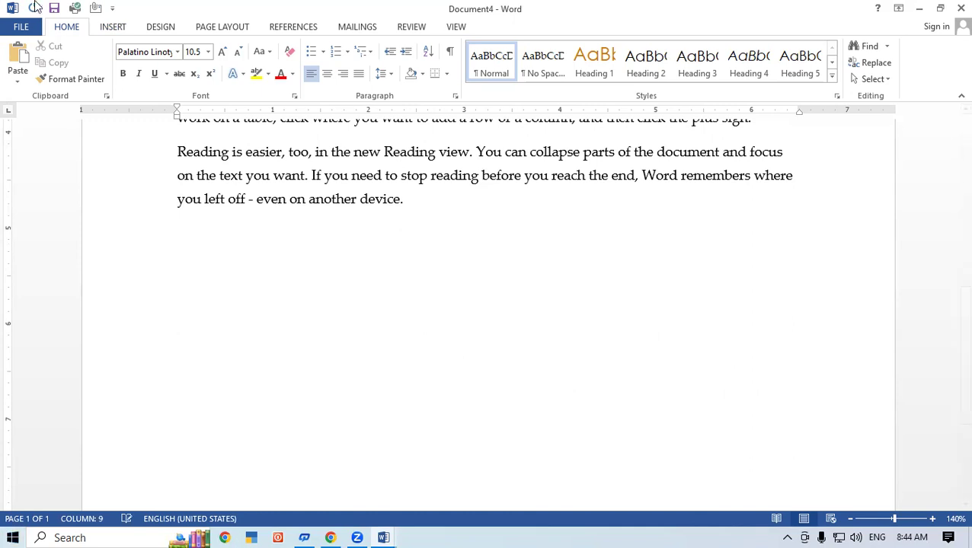
- Insert a signature line with the signer's name and the title 'Software Trainer'
left_click(121, 28)
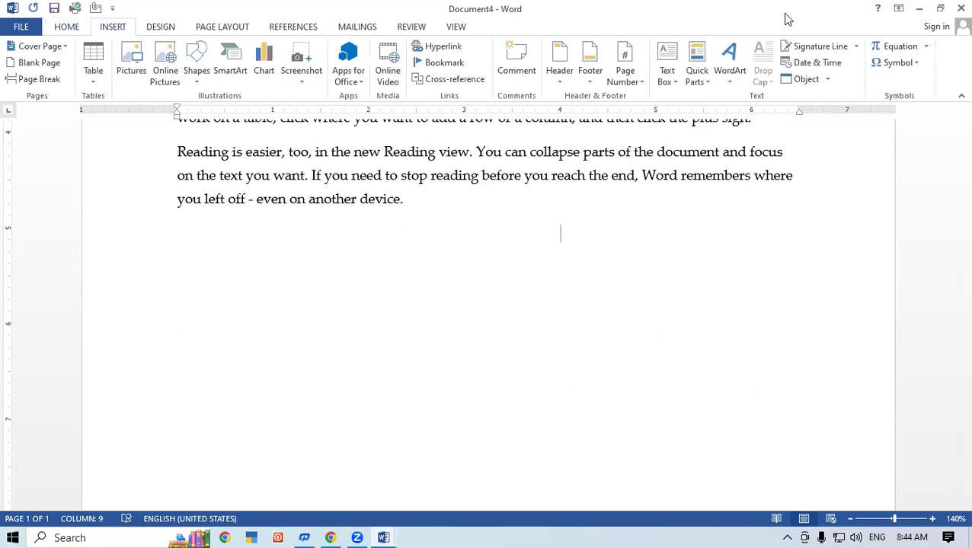
left_click(819, 54)
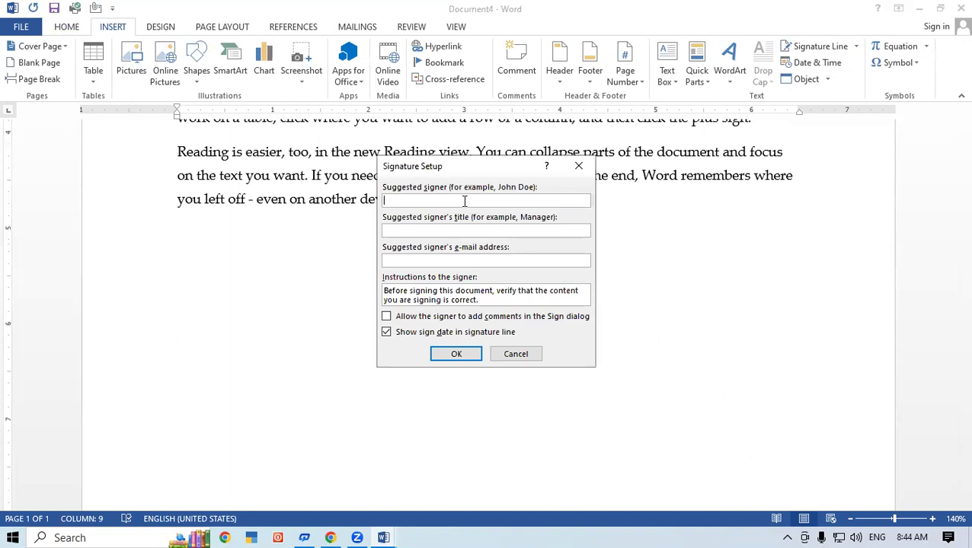
type("Shambhoo")
left_click(456, 231)
type("Software Trainer")
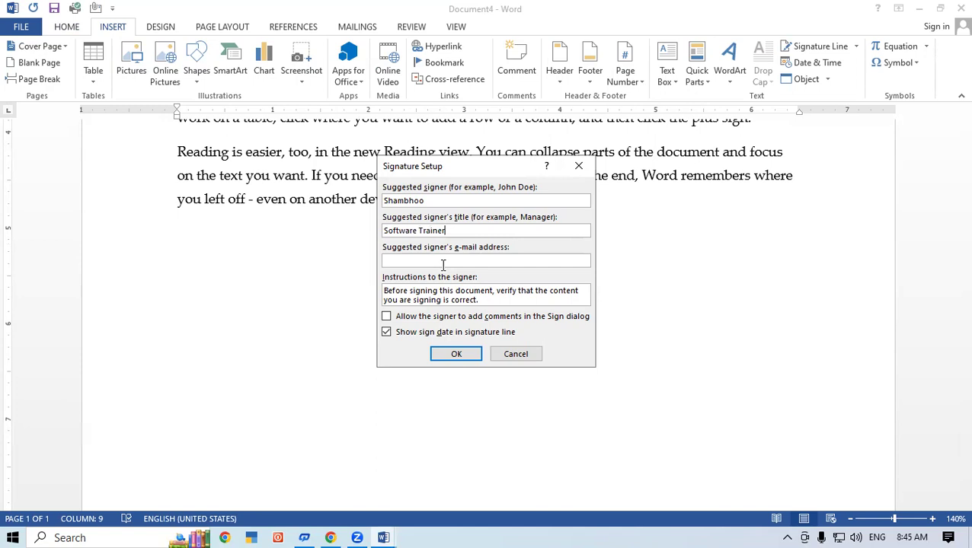
left_click(465, 354)
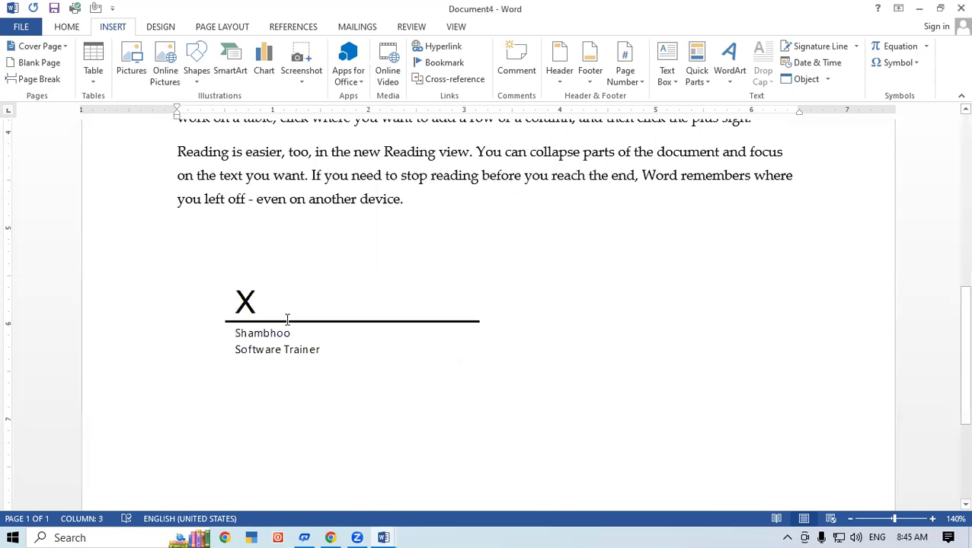
- Set the signature line's wrapping to In Front of Text and drag it to the right side
left_click(254, 313)
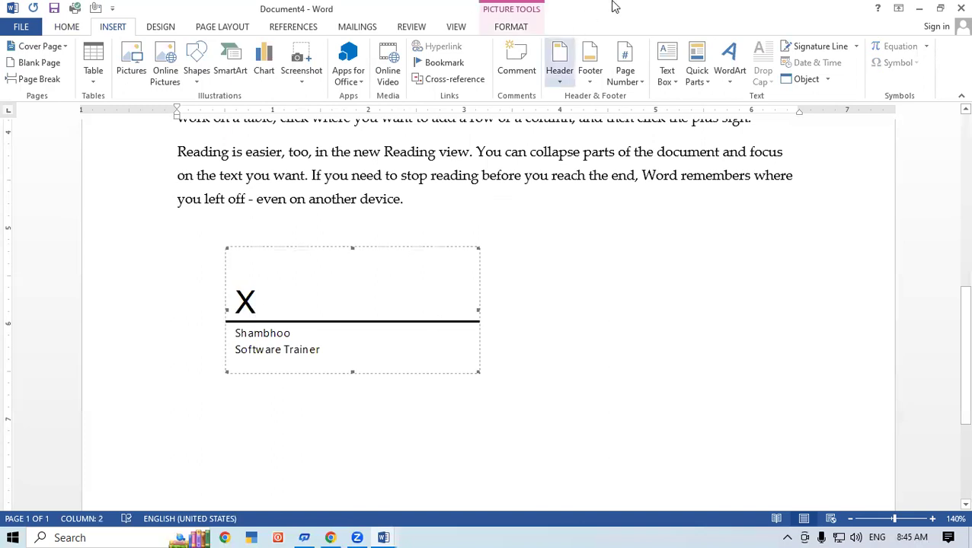
left_click(511, 29)
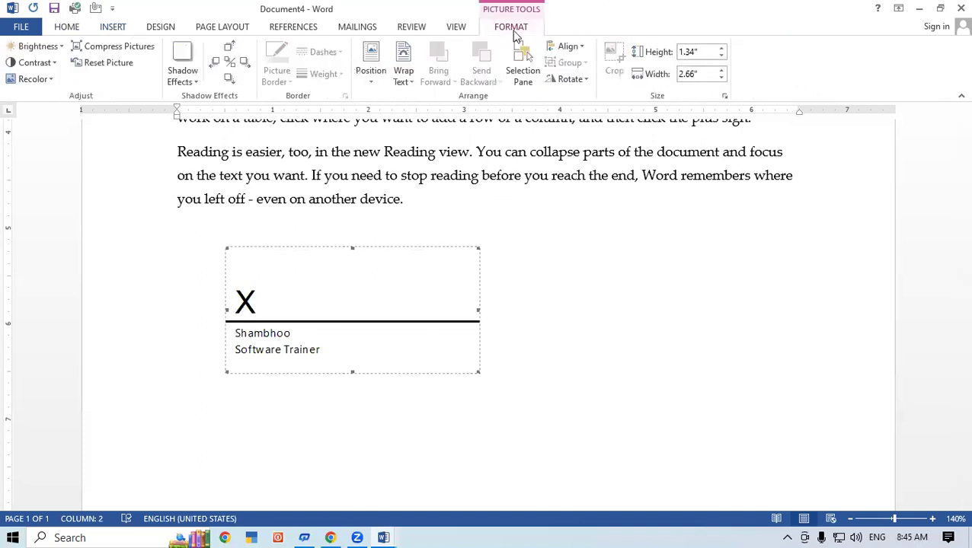
left_click(404, 72)
left_click(435, 202)
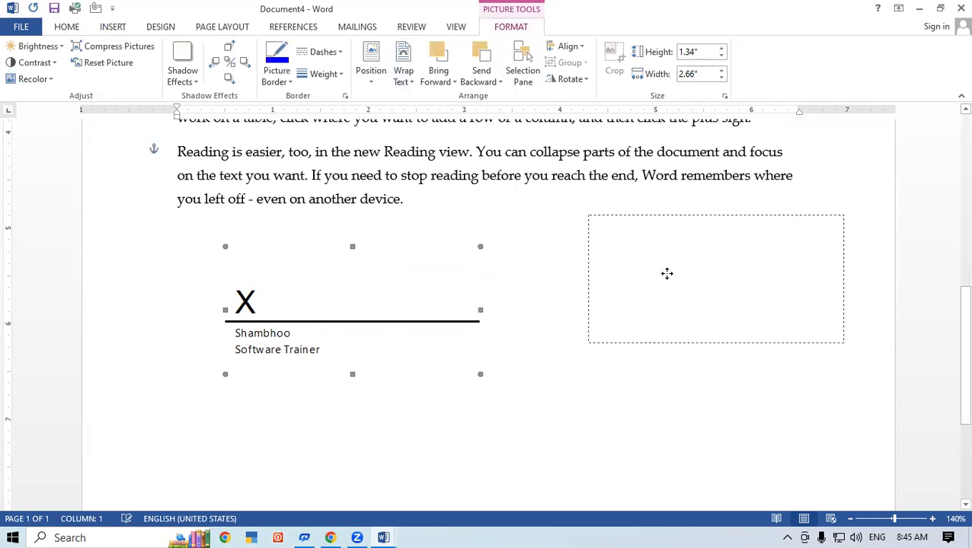
left_click_drag(364, 301, 666, 276)
left_click(771, 372)
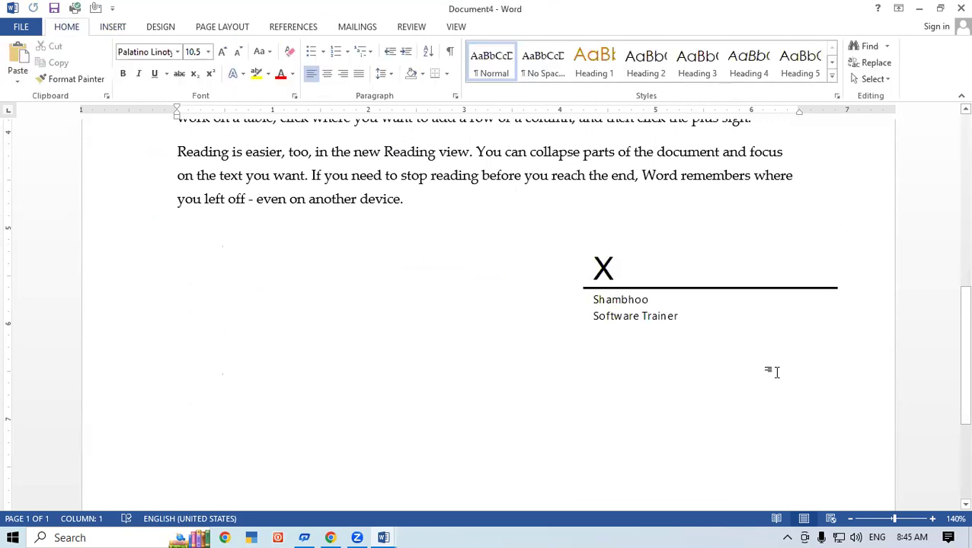
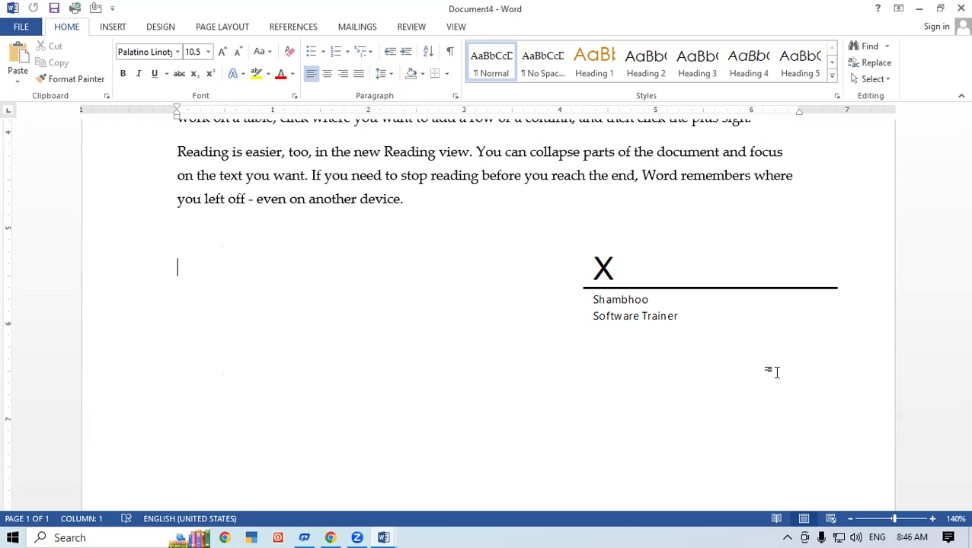
- Delete the existing signature line from the document
left_click(638, 298)
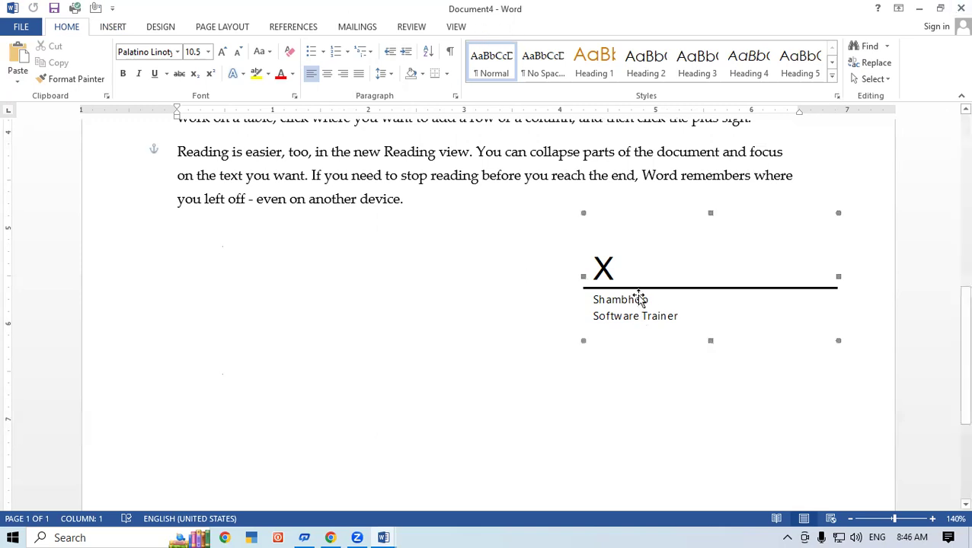
left_click(638, 298)
key("Delete")
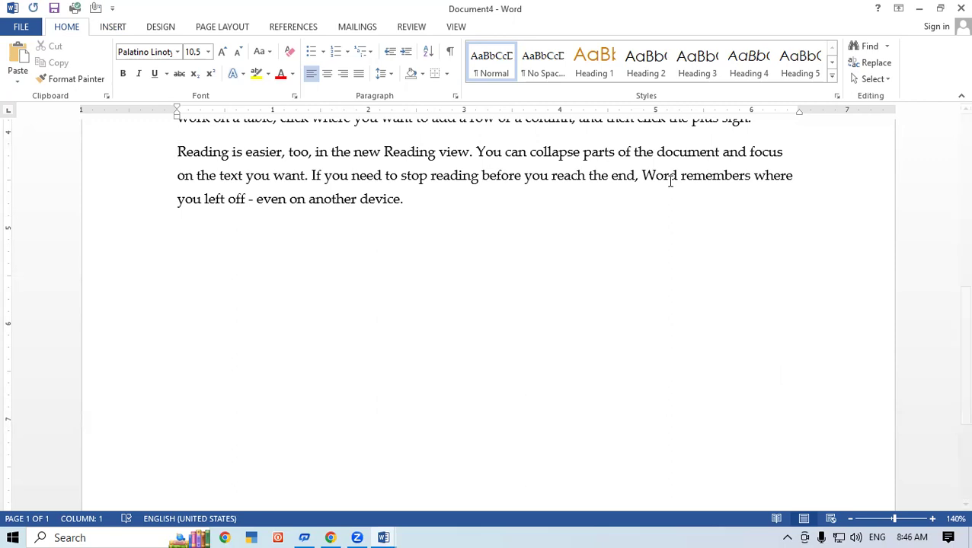
- Insert sign 001 from the 2023-03-21 sign folder at right below the paragraph; start background removal
left_click(107, 28)
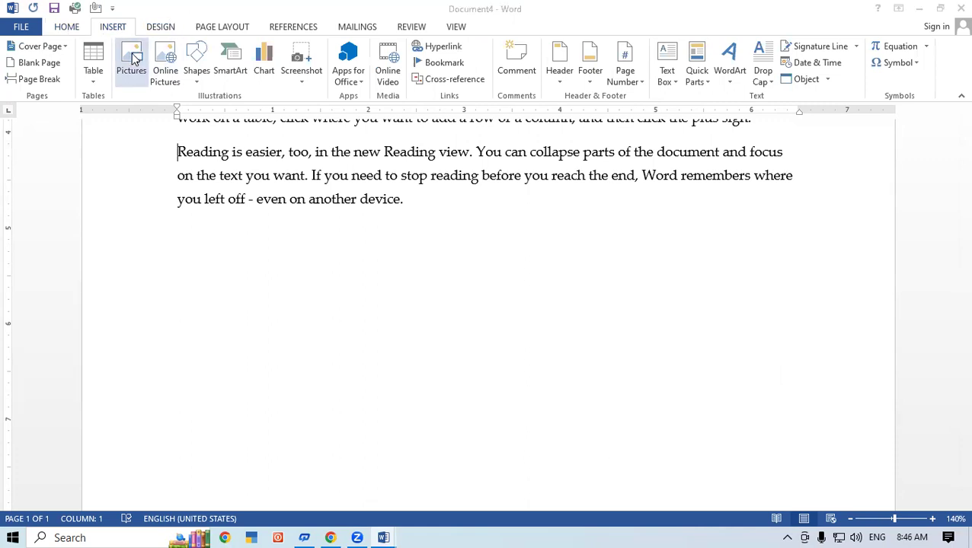
left_click(133, 59)
left_click(71, 38)
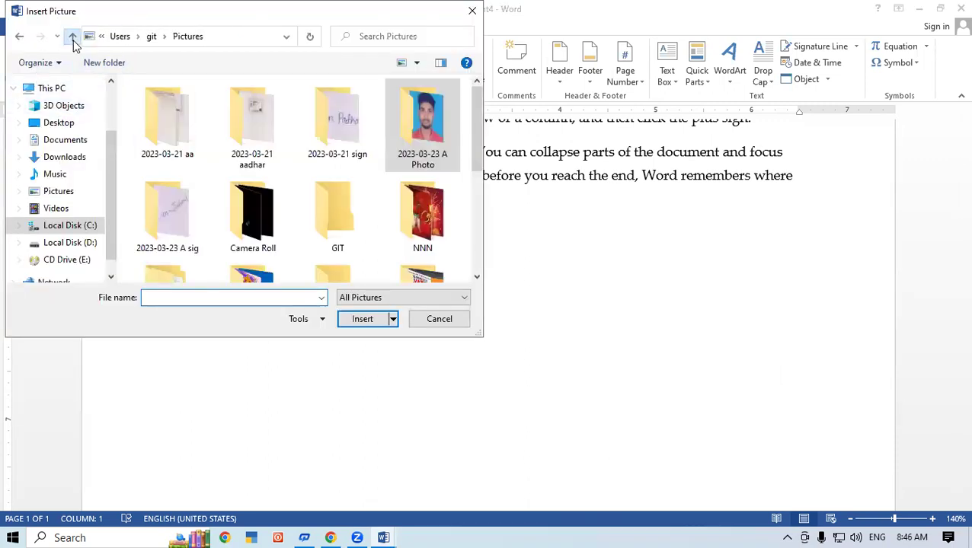
double_click(325, 120)
left_click(169, 144)
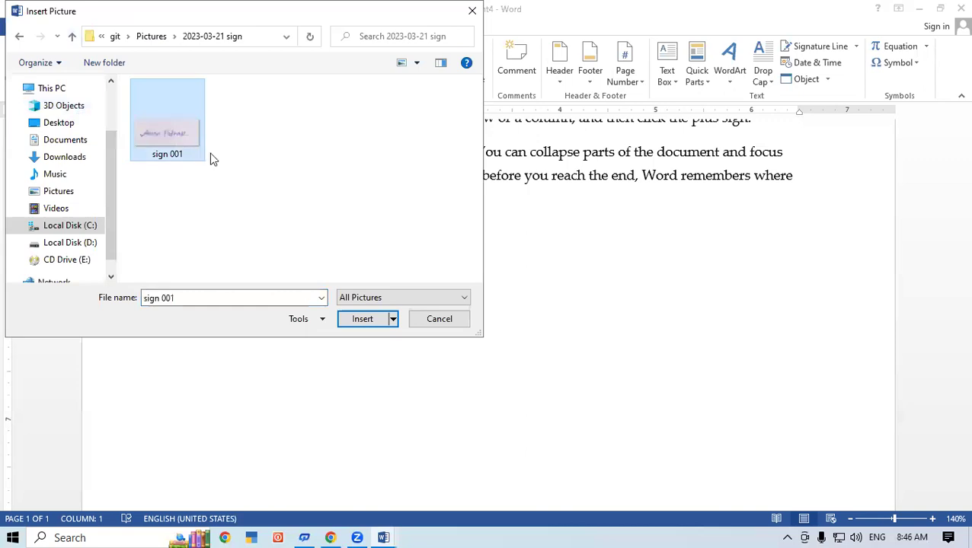
left_click(360, 319)
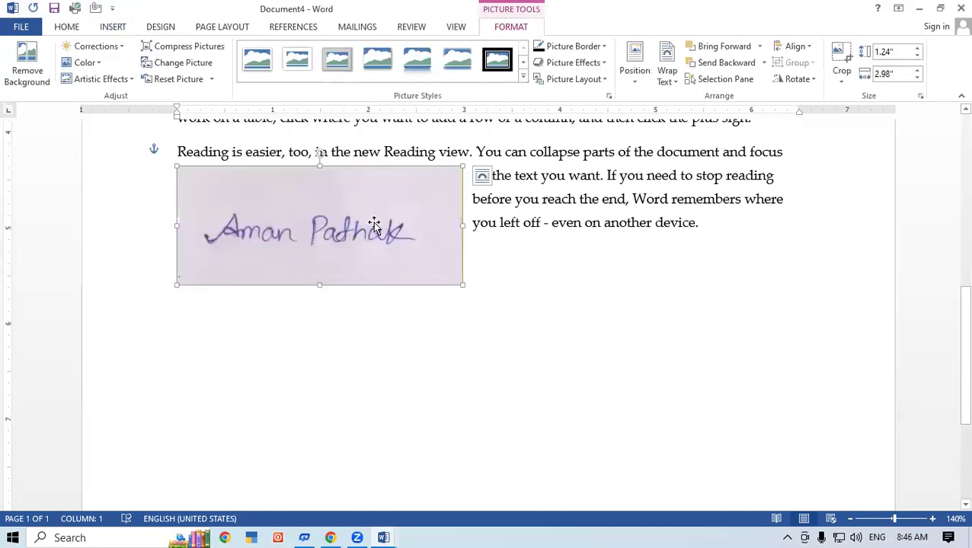
left_click_drag(496, 316, 758, 281)
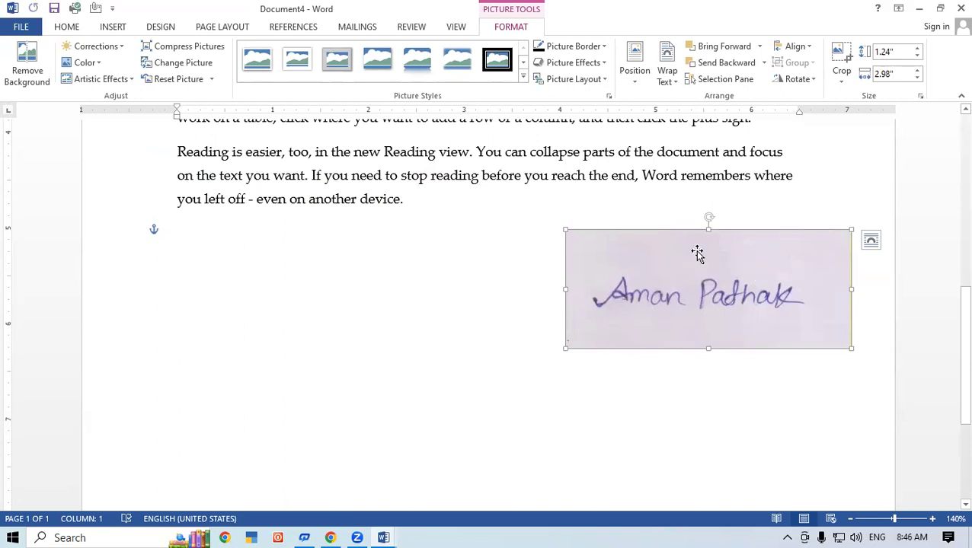
left_click(26, 65)
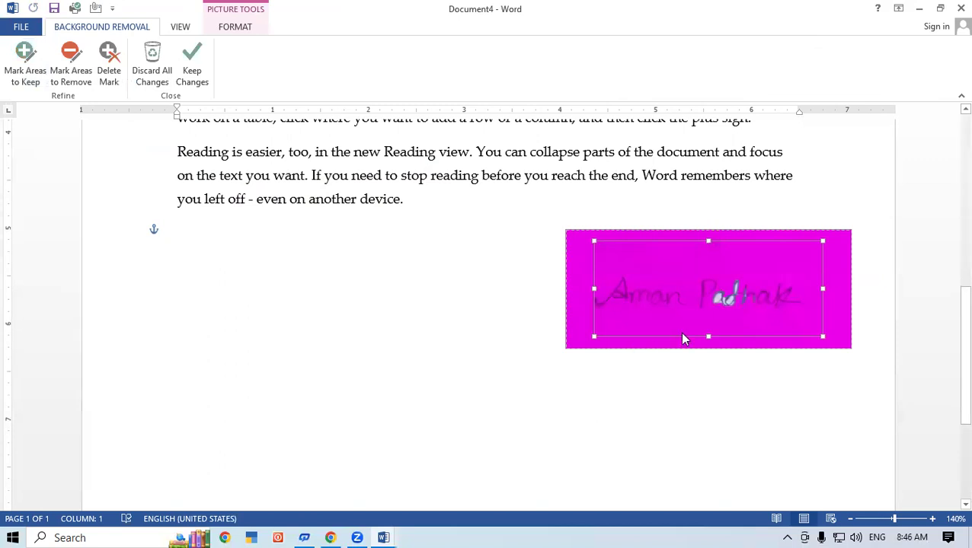
key("Escape")
type("zzzzz")
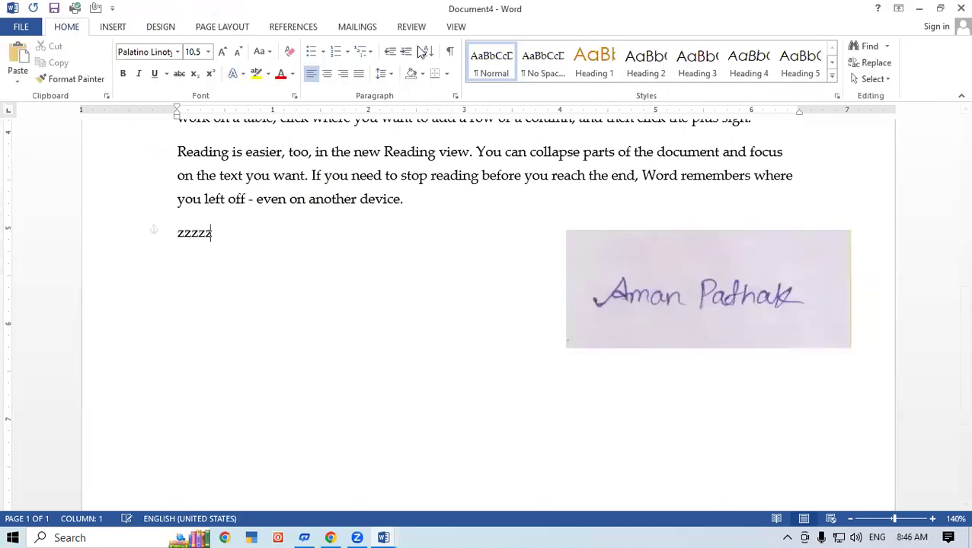
type("zzzzzzzzzzzzzzzzzzzzzzzzzzzzzzzzzzzzzzzzzzzzzzzzzzzzzzzzzzzzz")
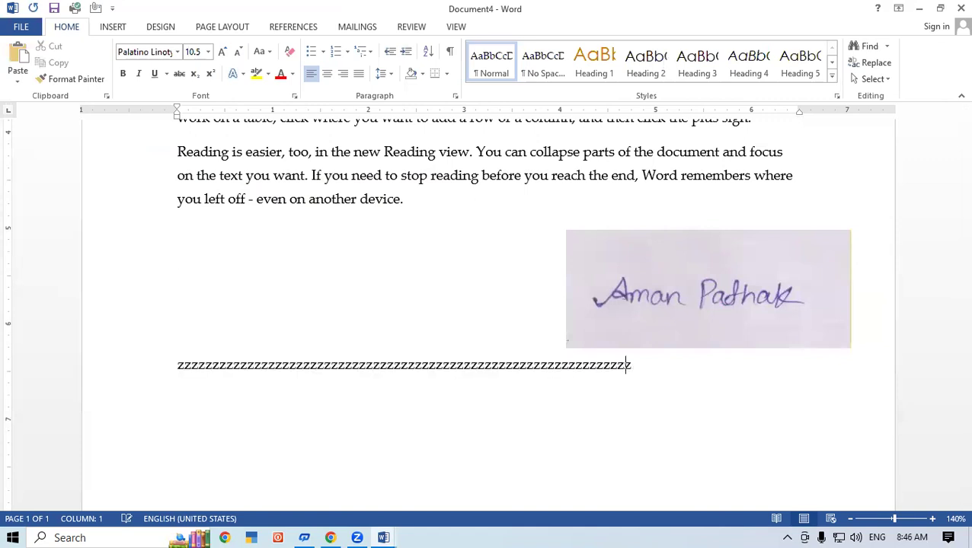
type("zzzzzzzzzzzzzzzz")
key("BackSpace")
key("BackSpace")
key("BackSpace")
key("BackSpace")
key("BackSpace")
key("BackSpace")
key("BackSpace")
key("BackSpace")
key("BackSpace")
key("BackSpace")
key("BackSpace")
key("BackSpace")
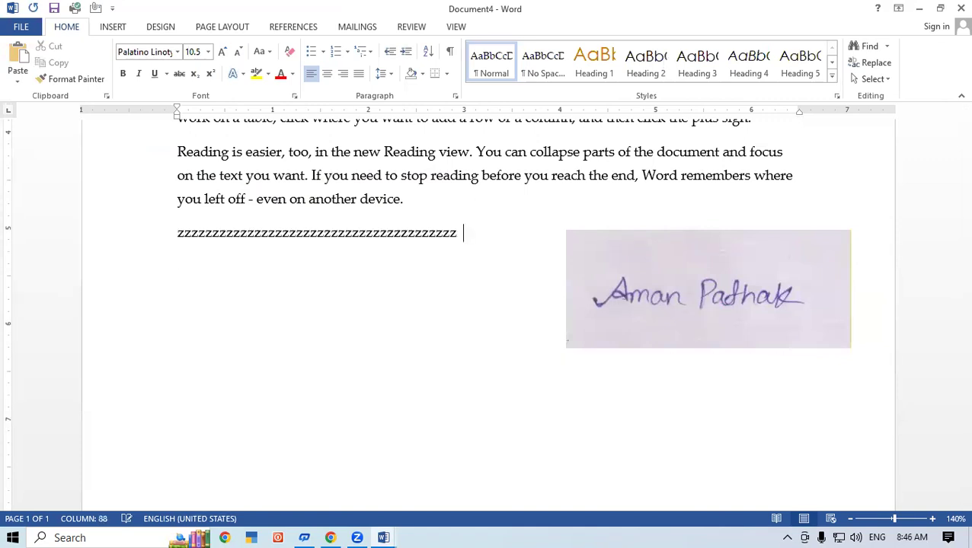
key("BackSpace")
key("BackSpace")
key("BackSpace")
key("BackSpace")
key("BackSpace")
key("BackSpace")
key("BackSpace")
key("BackSpace")
key("BackSpace")
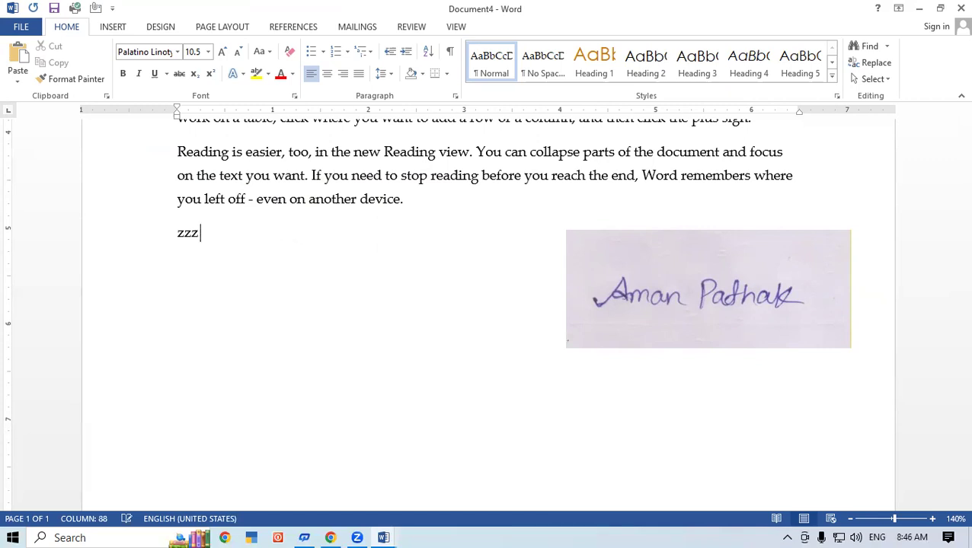
left_click(737, 283)
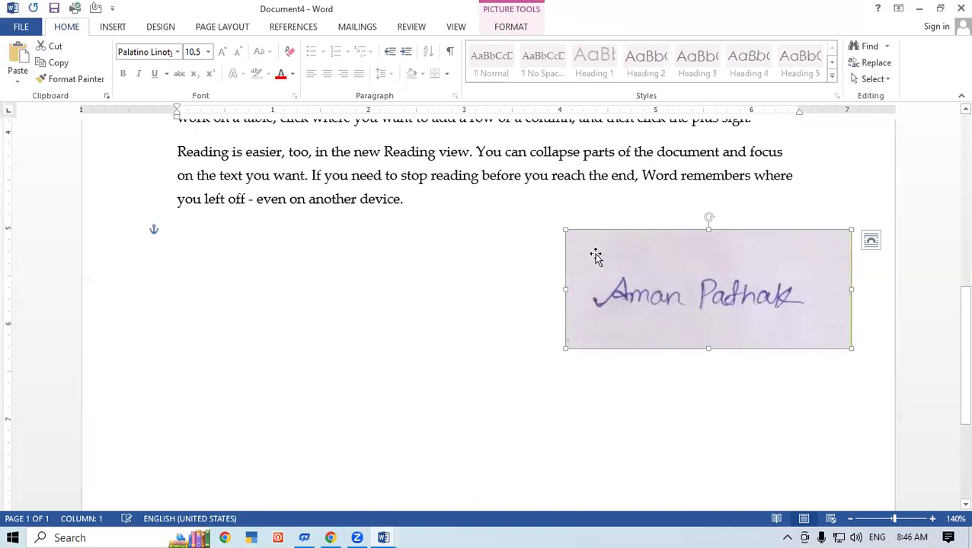
- Recolor the sign 001 picture to Black and White: 75%, then deselect it to check the result
left_click(503, 28)
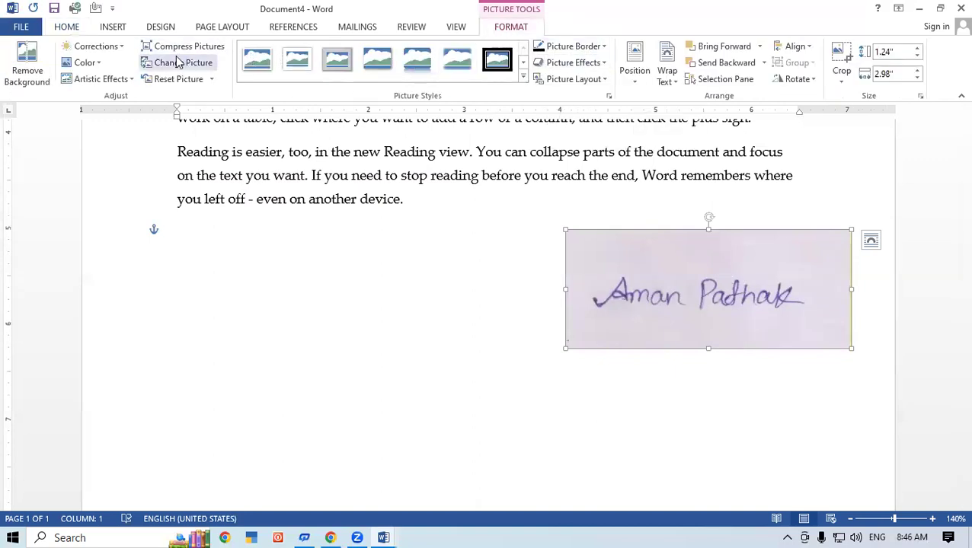
left_click(86, 64)
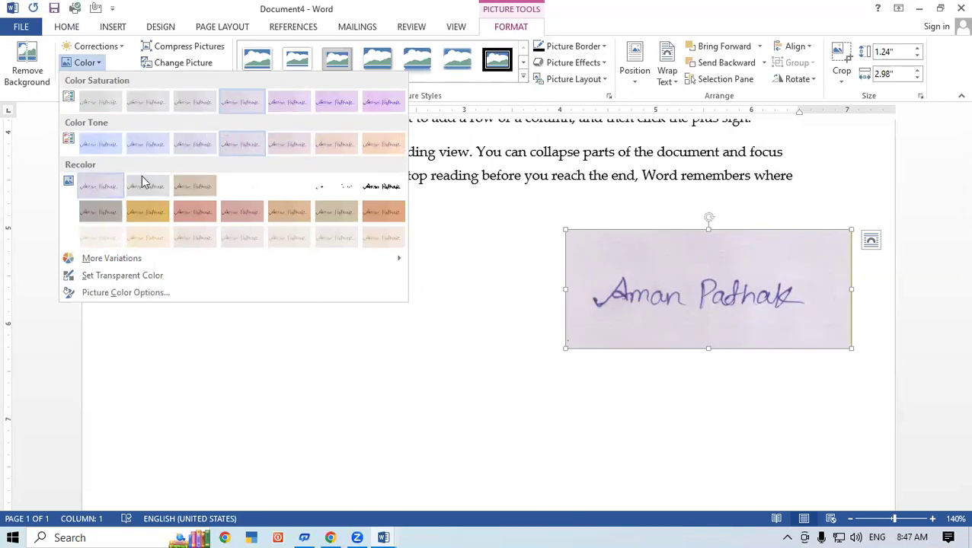
left_click(391, 196)
left_click(848, 414)
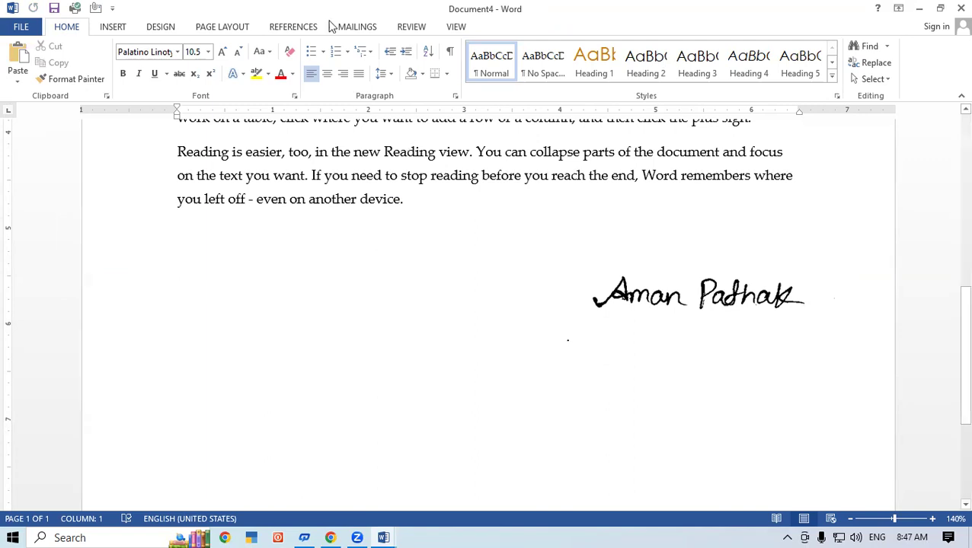
- Embed a Microsoft Word Document object through the Insert Object dialog
left_click(106, 29)
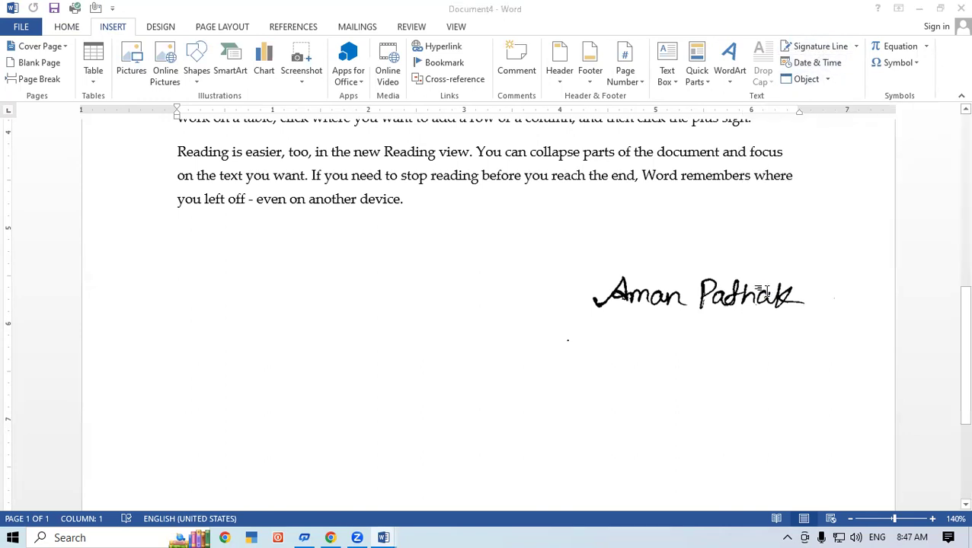
left_click(107, 28)
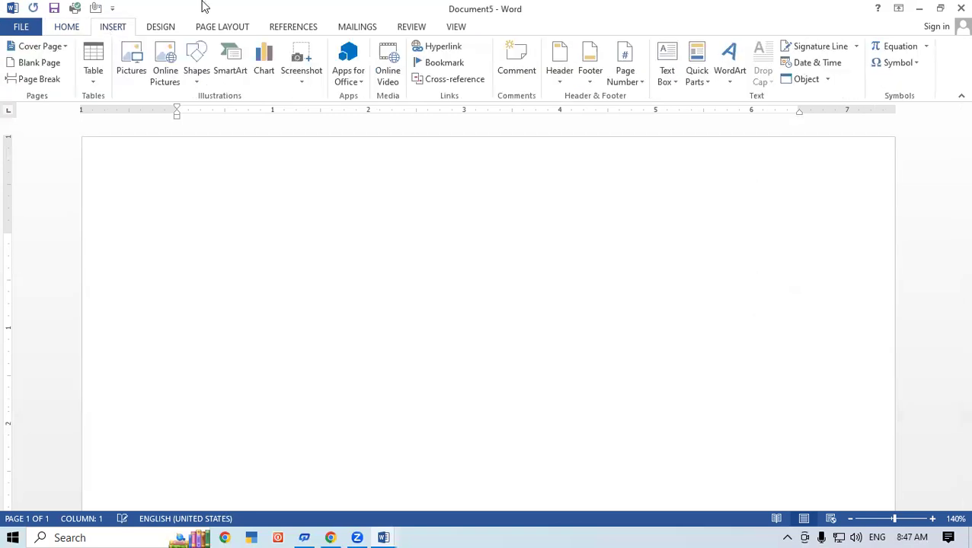
left_click(805, 80)
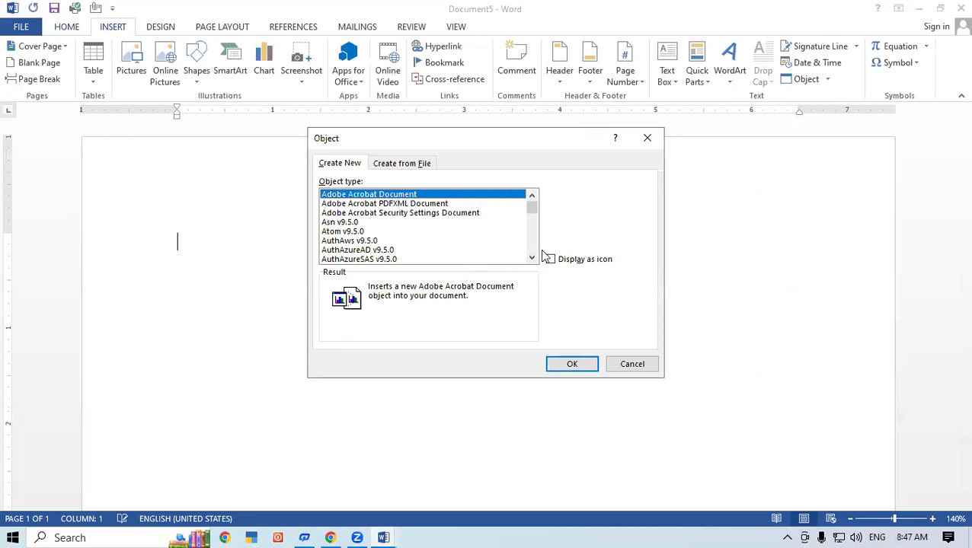
left_click(532, 258)
left_click_drag(531, 259, 531, 258)
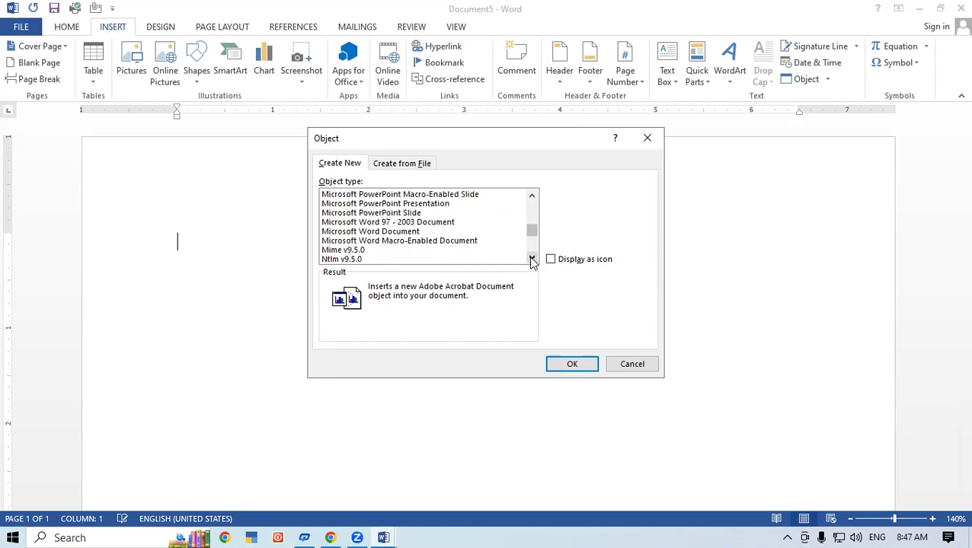
left_click(368, 233)
left_click(563, 359)
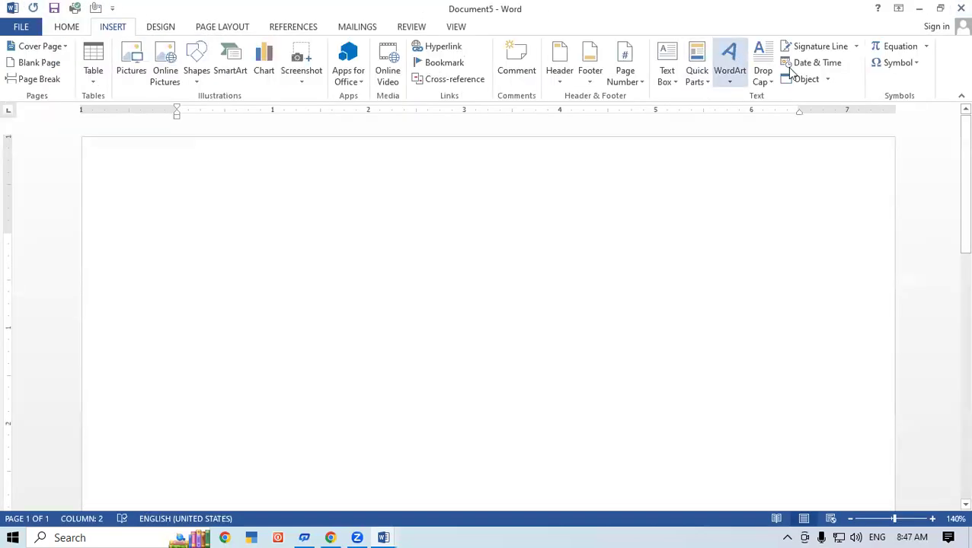
- Embed a new blank Microsoft Excel Worksheet object and exit worksheet editing
left_click(807, 80)
left_click(532, 213)
left_click_drag(532, 221, 537, 255)
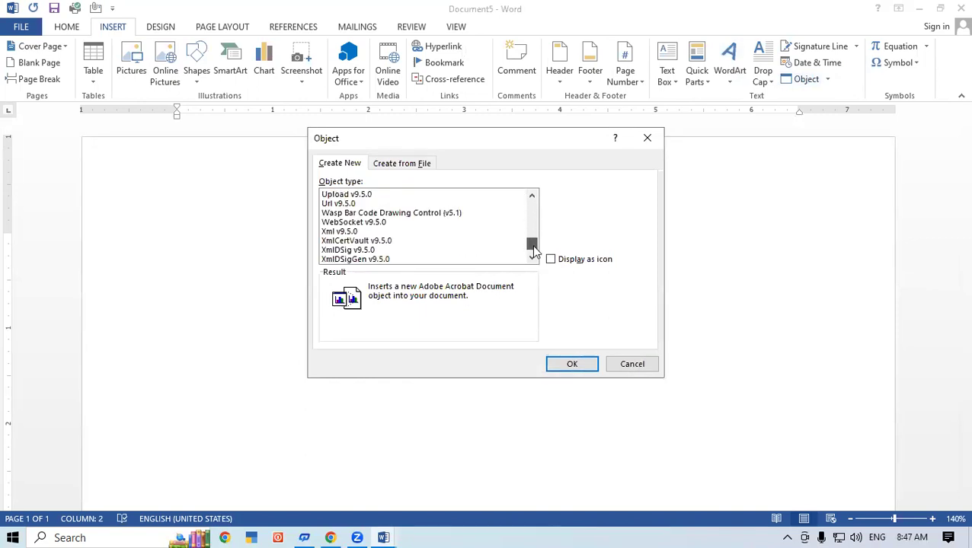
left_click_drag(531, 245, 531, 232)
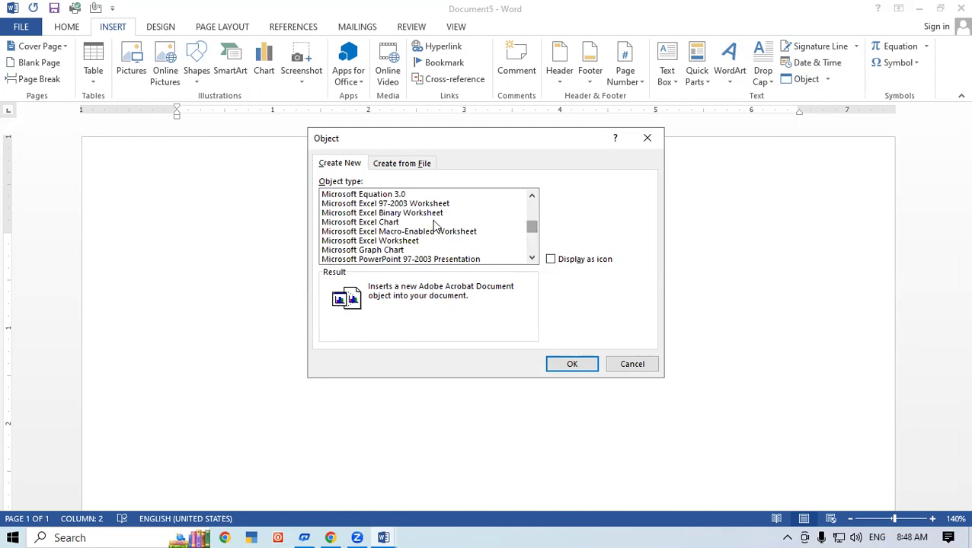
left_click(394, 241)
left_click(562, 364)
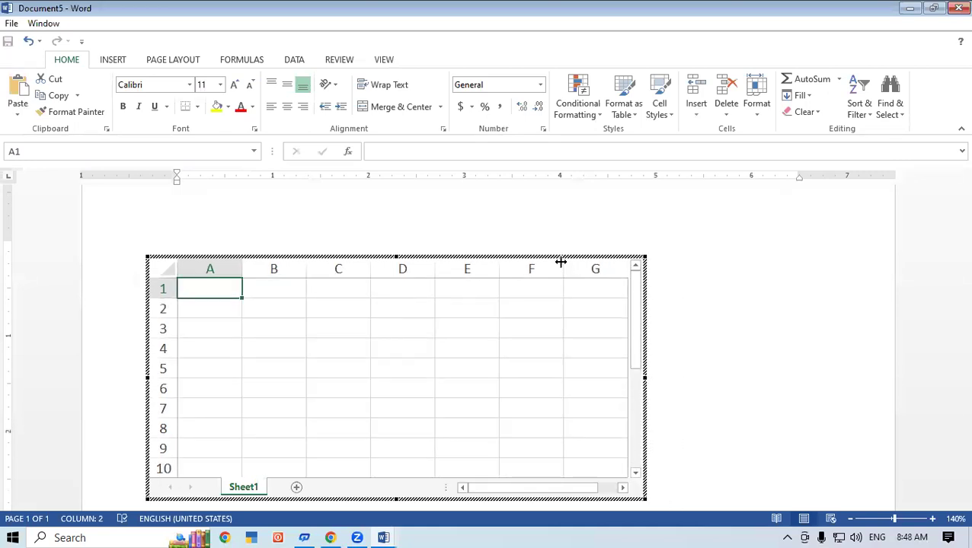
left_click(717, 304)
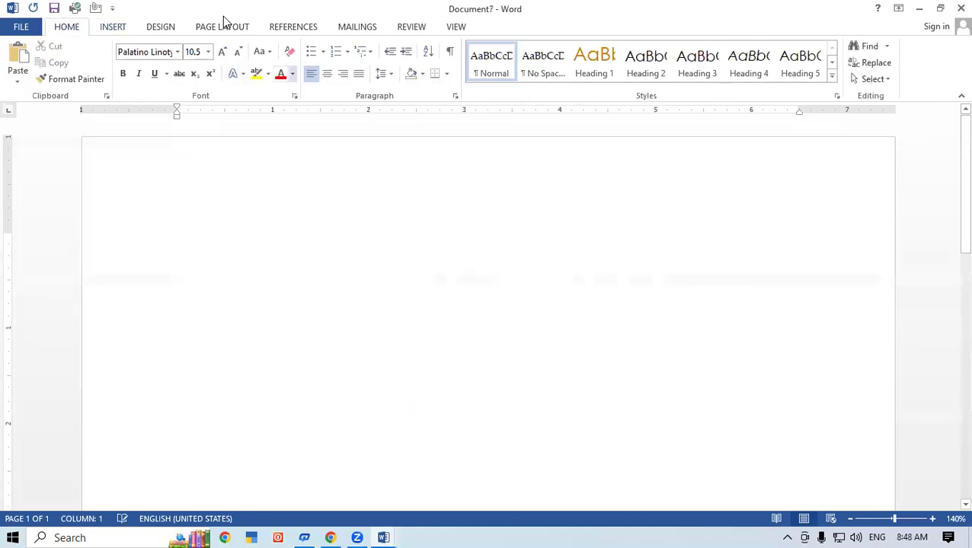
- In a new blank document, embed a Microsoft PowerPoint Slide object
left_click(114, 29)
left_click(805, 79)
left_click(531, 259)
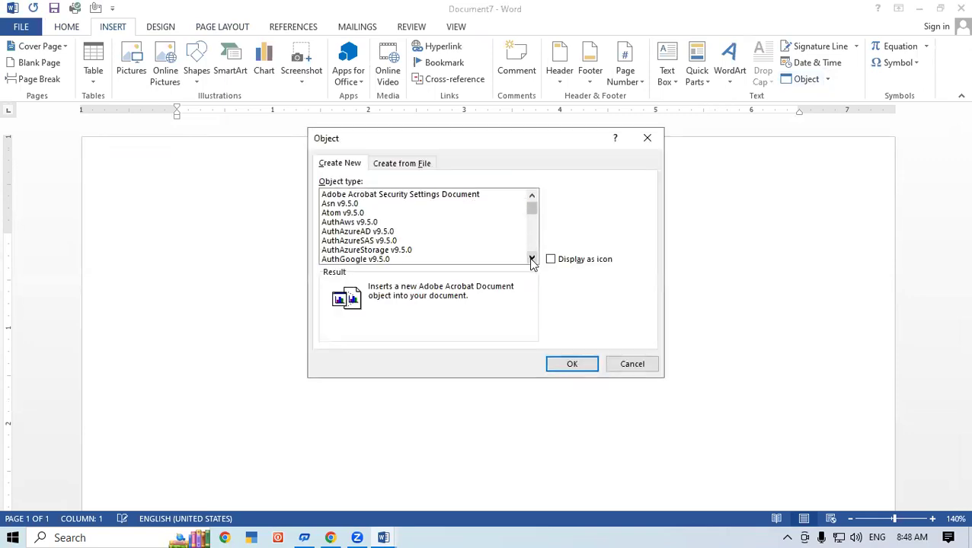
left_click(532, 259)
left_click(532, 259)
left_click(532, 259)
left_click(532, 259)
left_click(532, 259)
left_click(532, 259)
left_click(531, 259)
left_click(531, 259)
left_click(532, 258)
left_click(531, 259)
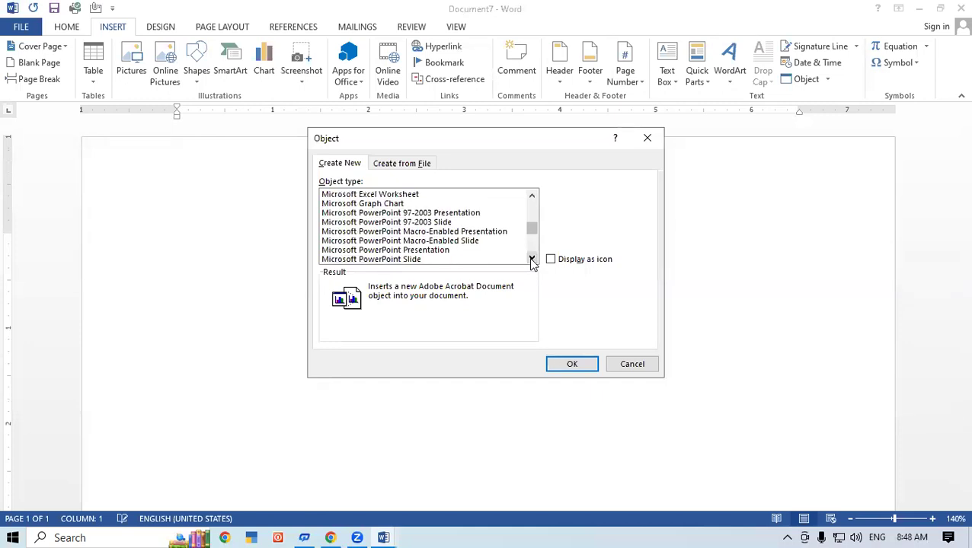
left_click(373, 259)
left_click(561, 364)
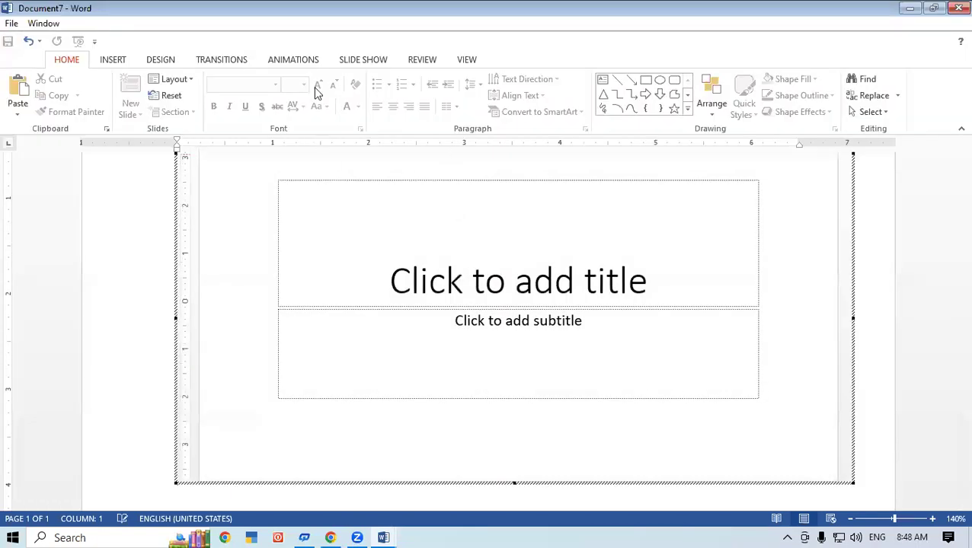
- Give the embedded slide a green design theme and the title 'Padrauna Kushinagar'
left_click(160, 59)
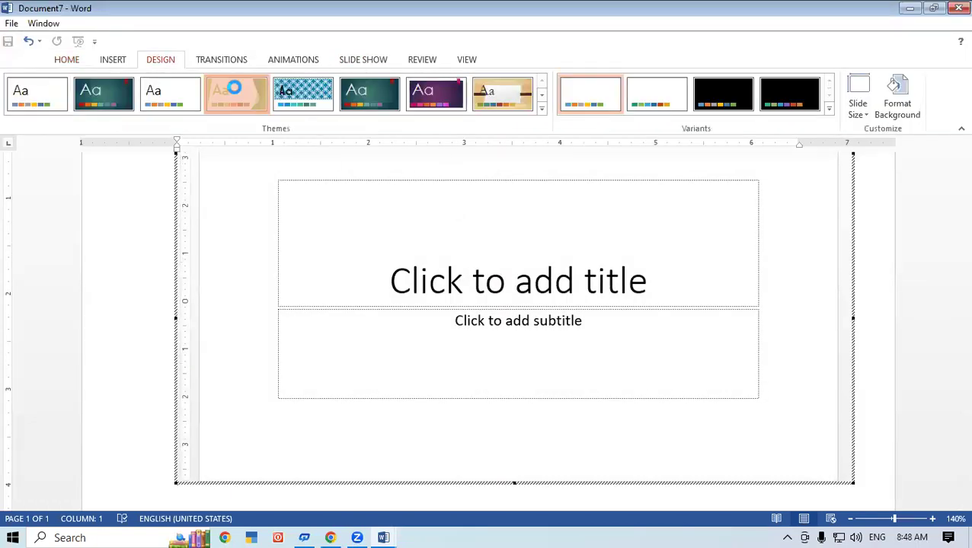
left_click(234, 88)
left_click(642, 303)
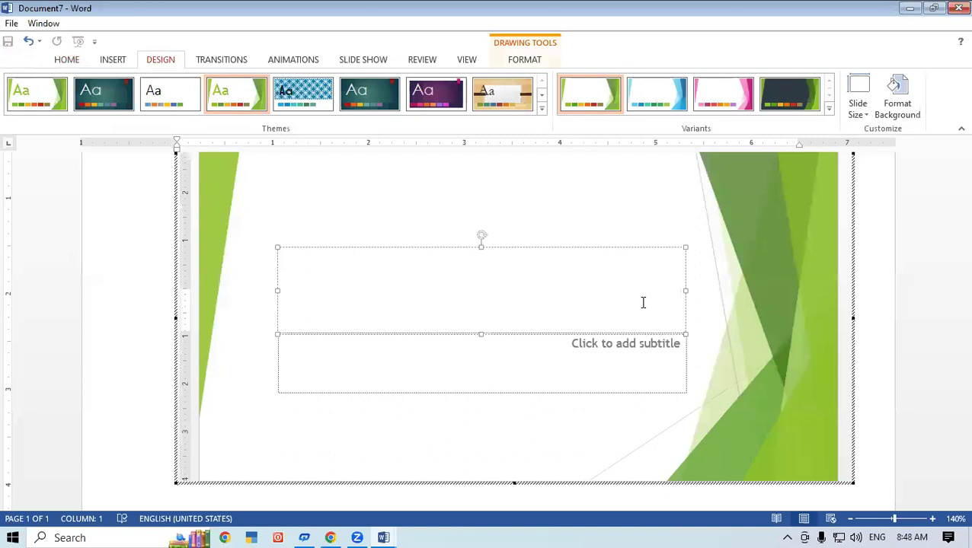
type("Padrauna Kushian")
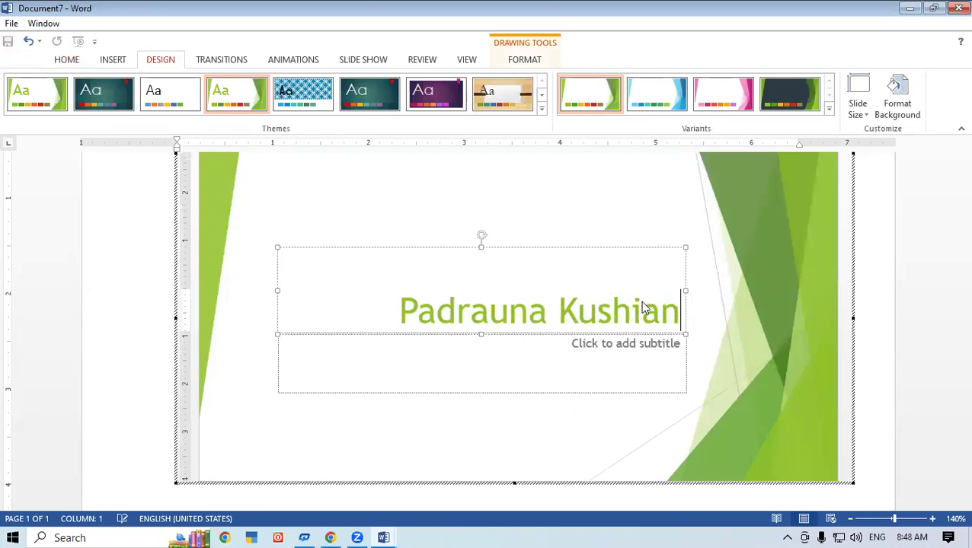
type("agar")
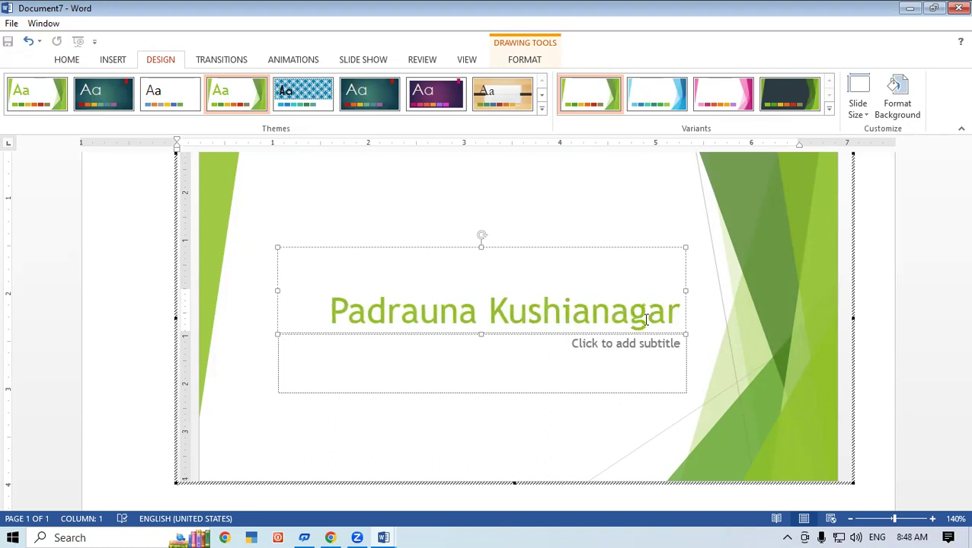
left_click(595, 322)
key("BackSpace")
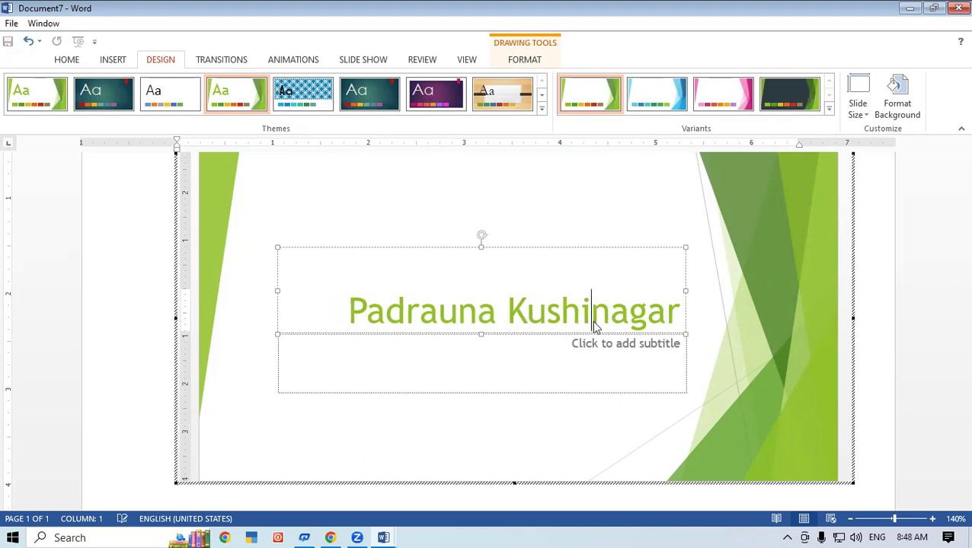
left_click(878, 285)
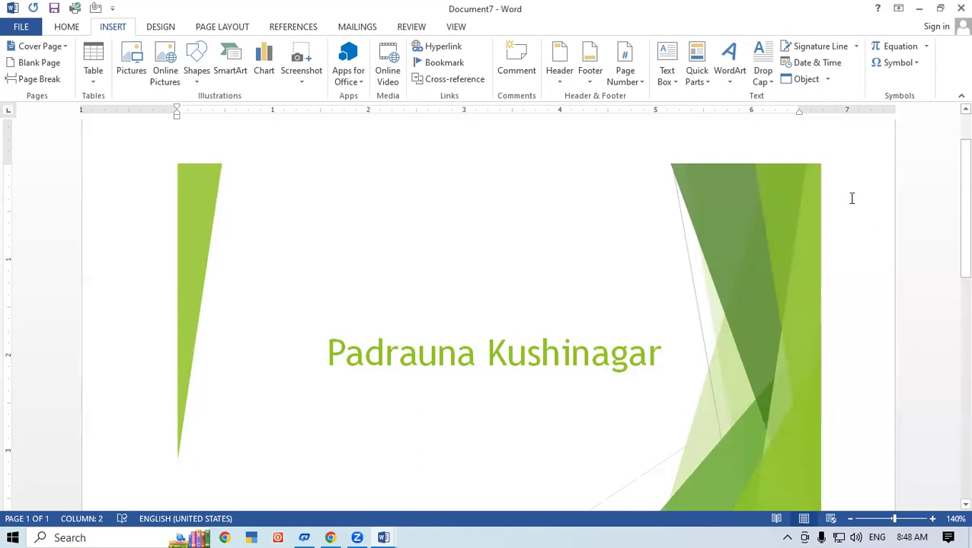
left_click(827, 79)
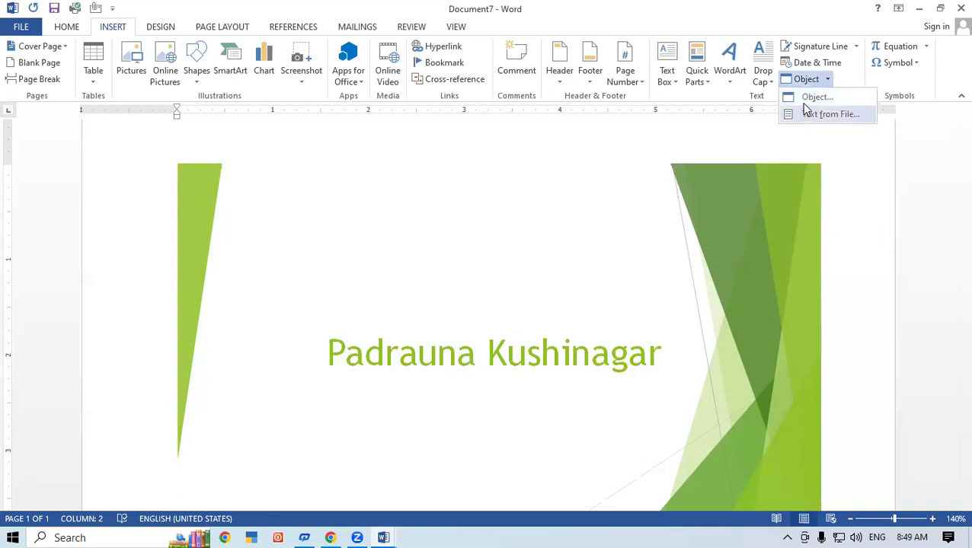
left_click(851, 294)
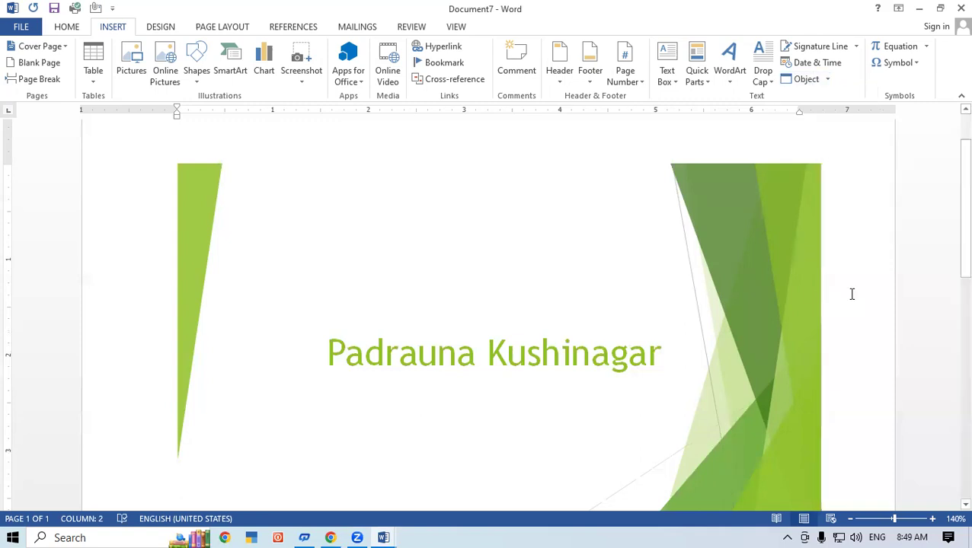
- In a new document, insert the text of the Computer Memory file
key("ctrl+n")
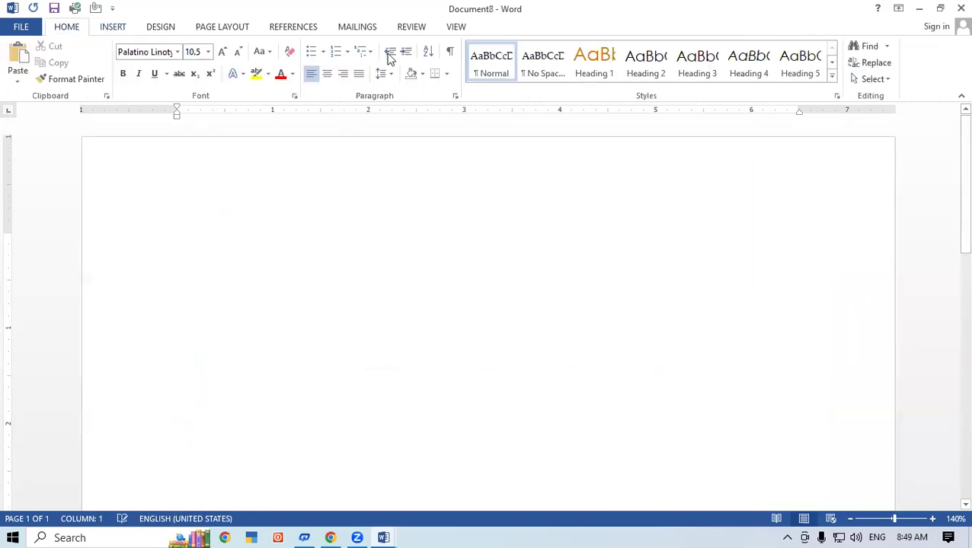
left_click(114, 27)
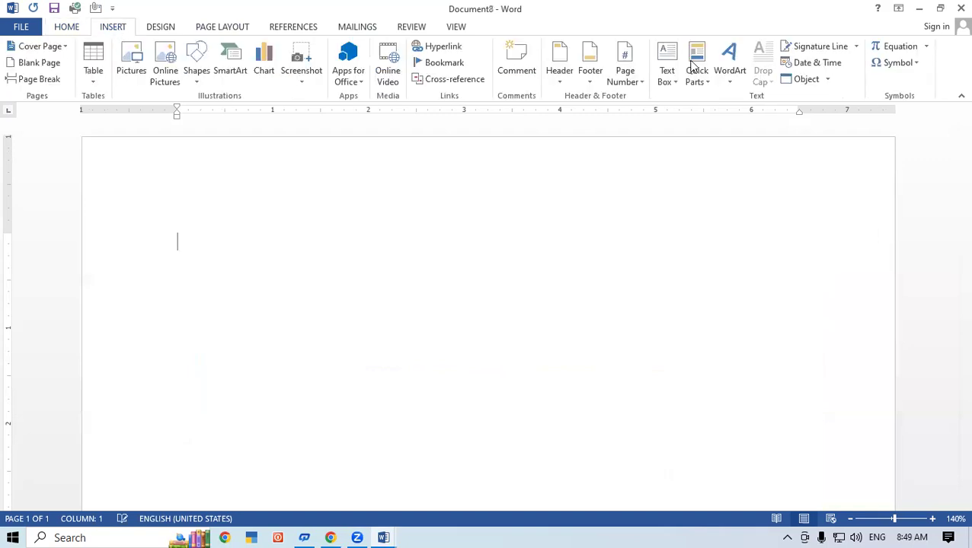
left_click(827, 83)
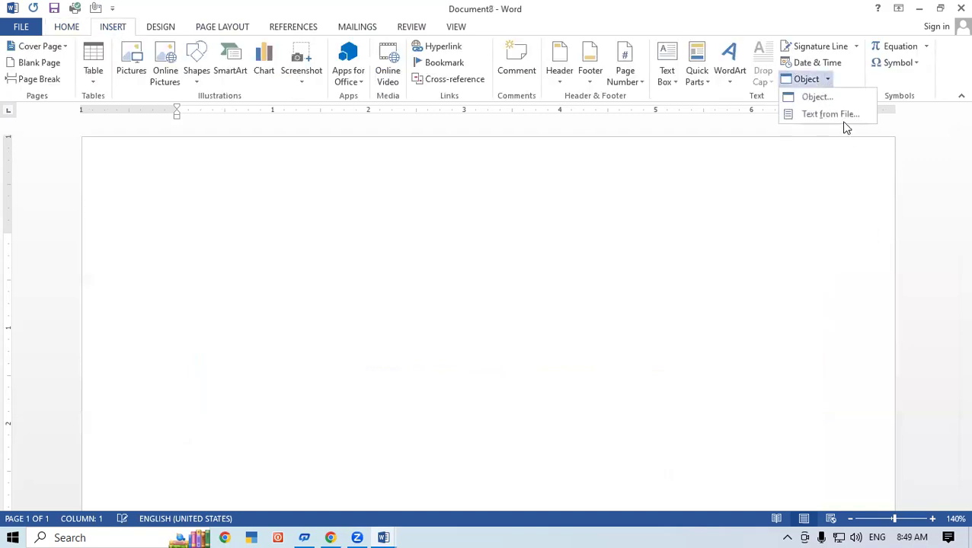
left_click(841, 116)
scroll(215, 150, "down", 2)
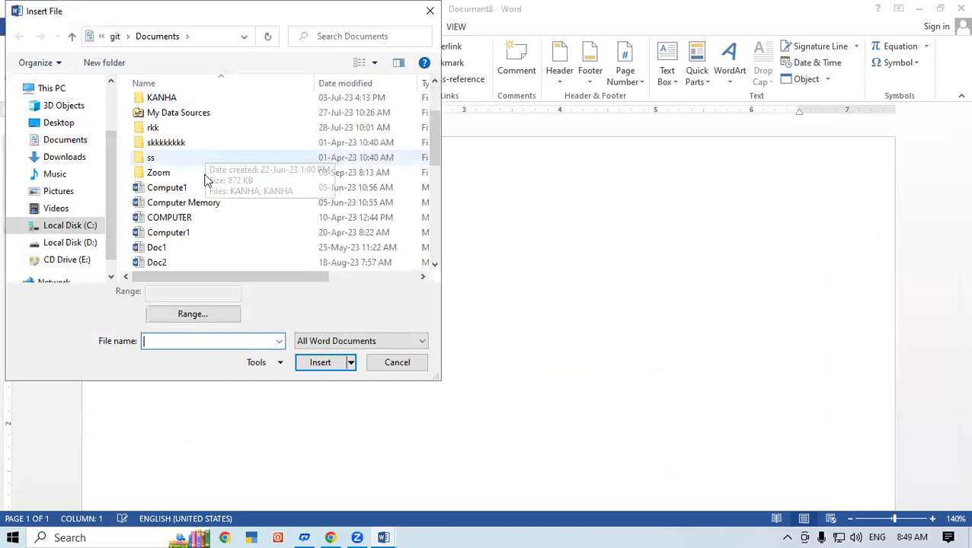
left_click(187, 205)
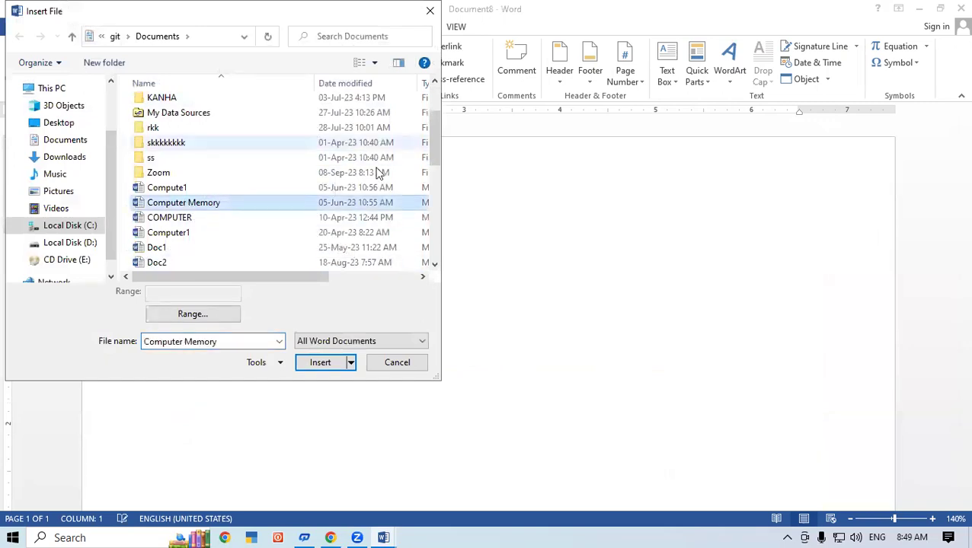
left_click(319, 364)
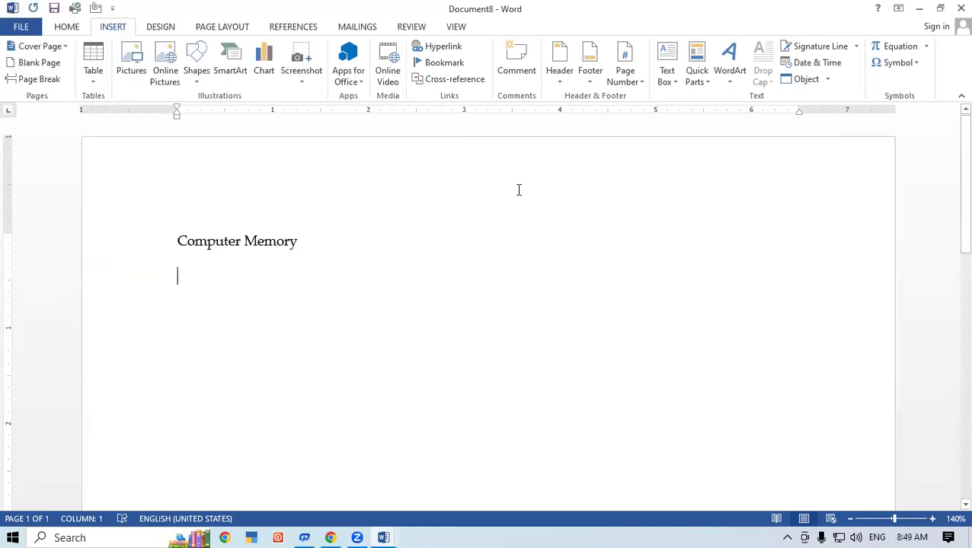
- Insert the text of the Video1 file after it
left_click(828, 82)
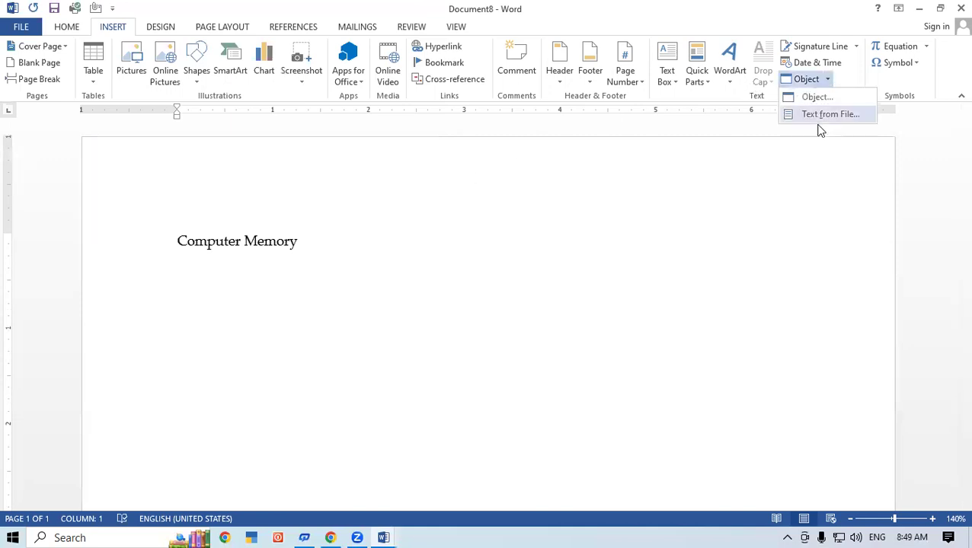
left_click(813, 122)
left_click_drag(435, 121, 414, 243)
left_click(160, 264)
left_click(320, 363)
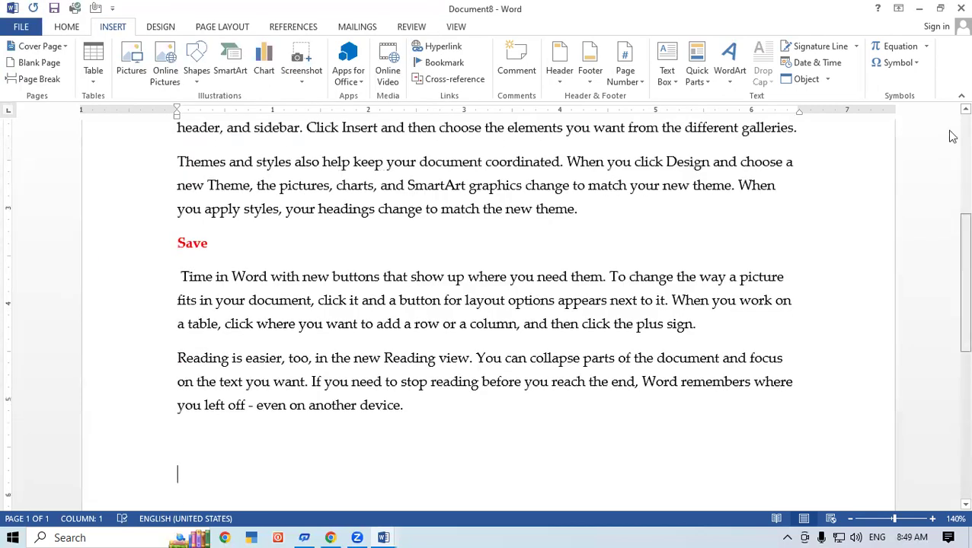
scroll(951, 135, "up", 5)
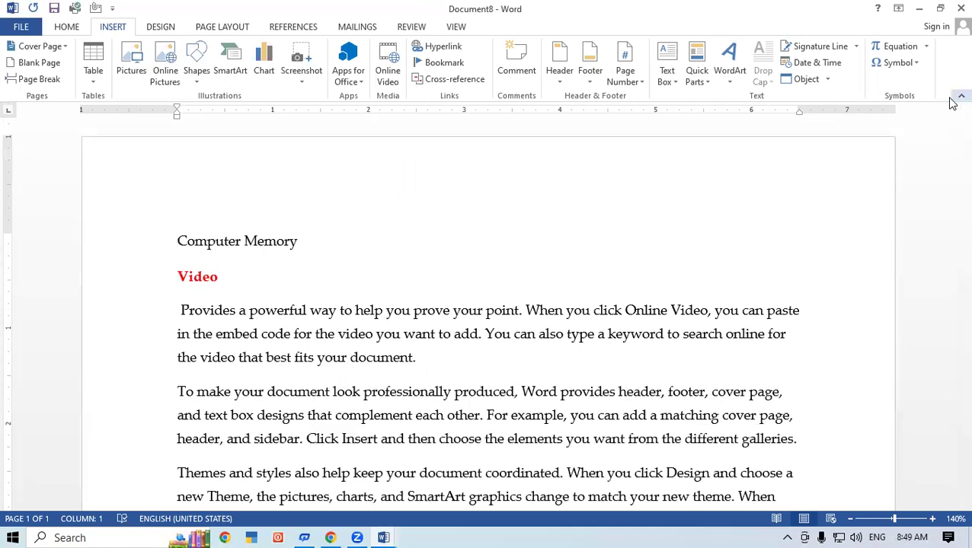